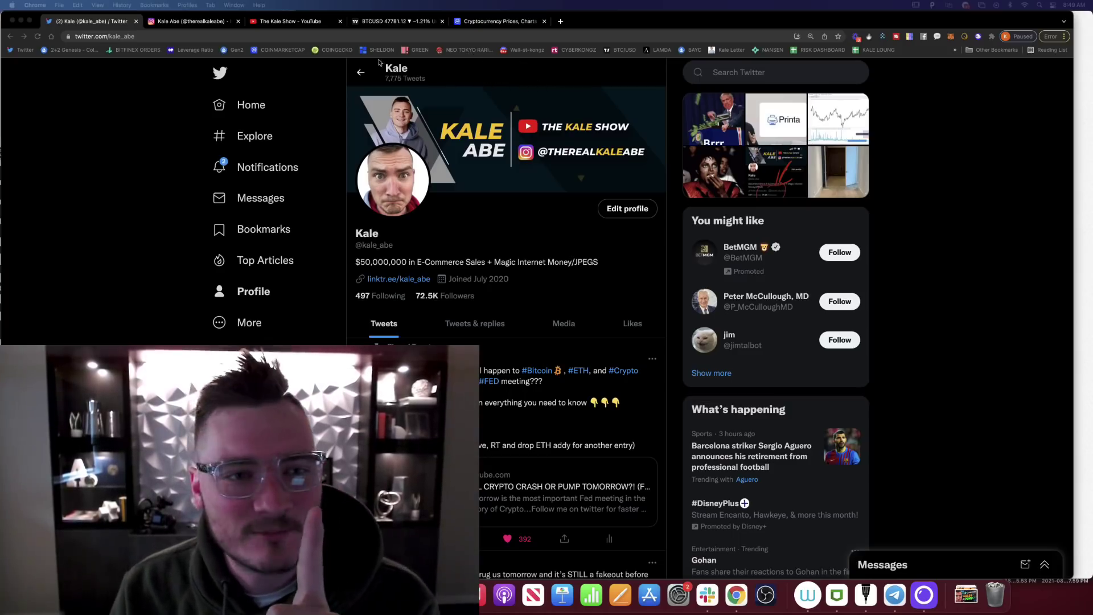
Show the Instagram profile and highlight its username.
left_click(217, 23)
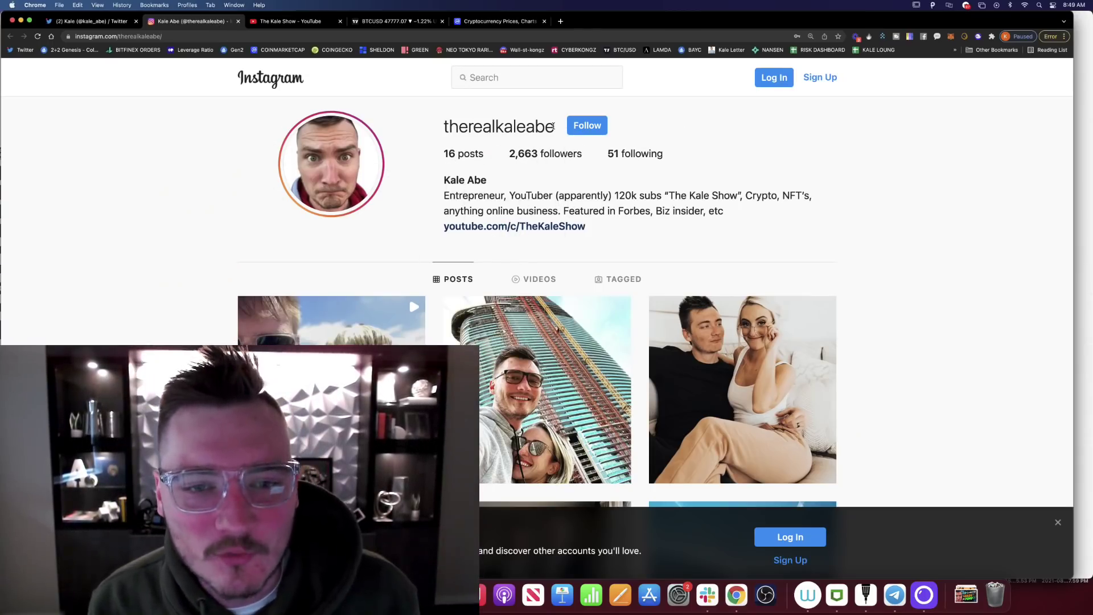
left_click_drag(555, 126, 444, 126)
Browse The Kale Show's YouTube videos, glancing briefly at the BTCUSD chart.
left_click(327, 21)
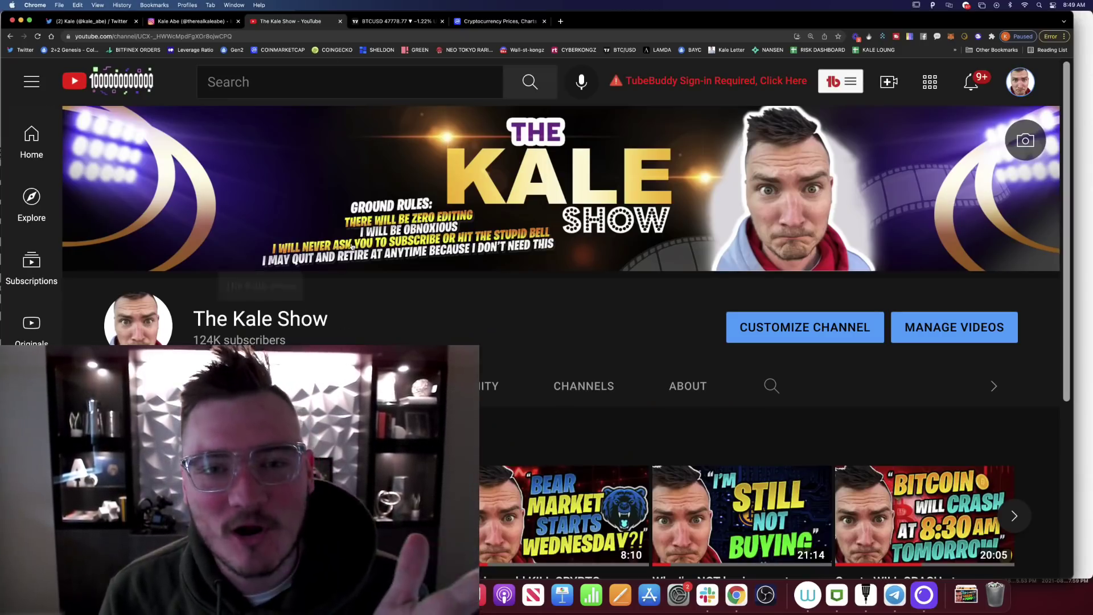
mouse_move(416, 126)
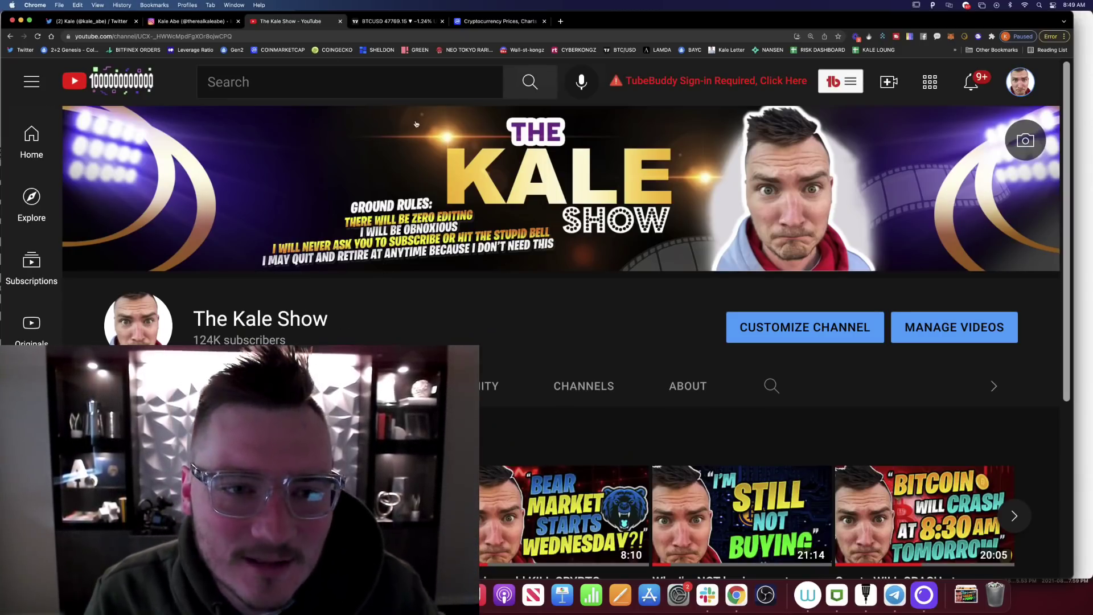
left_click(397, 20)
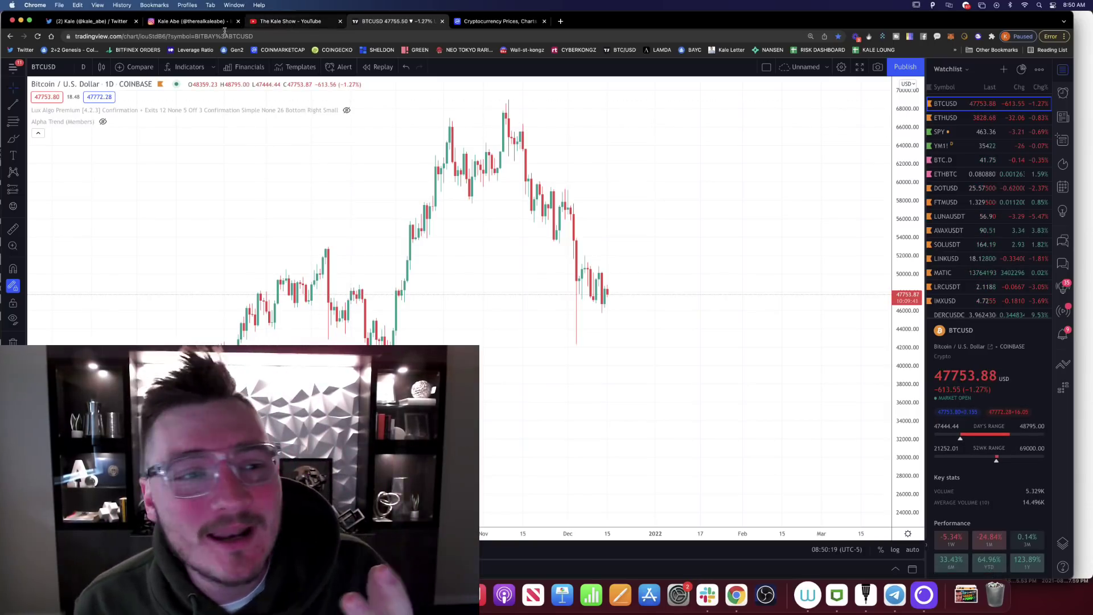
left_click(291, 21)
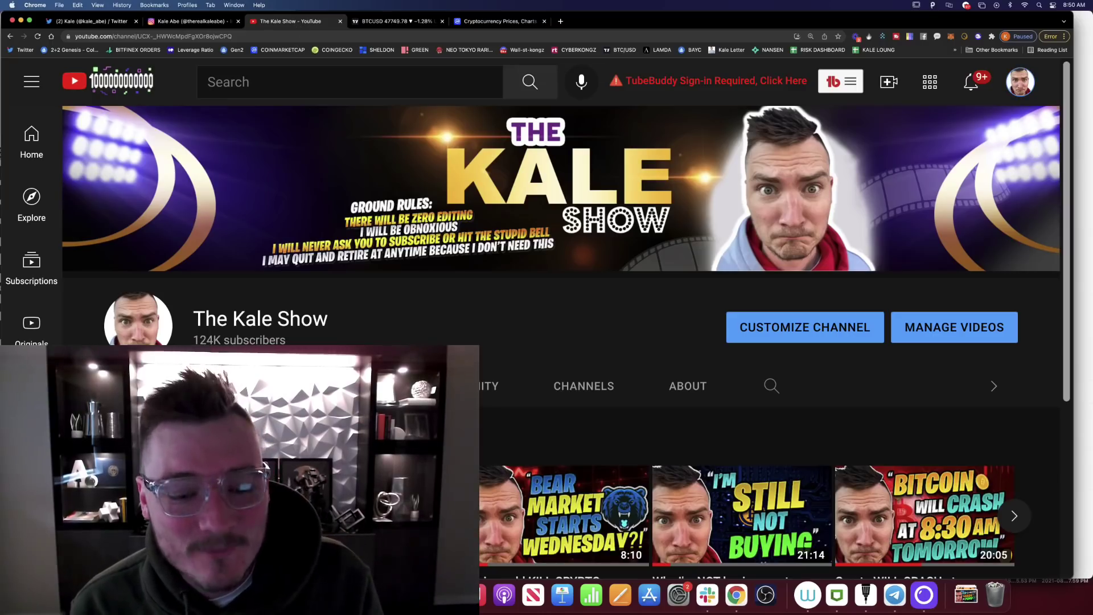
scroll(287, 323, "down", 5)
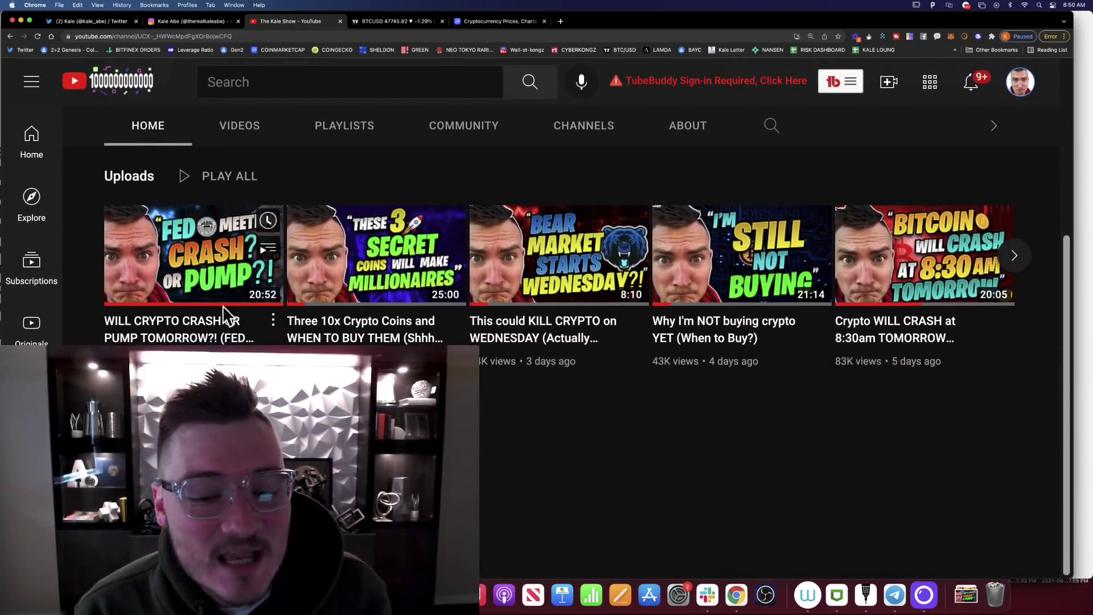
scroll(427, 202, "up", 5)
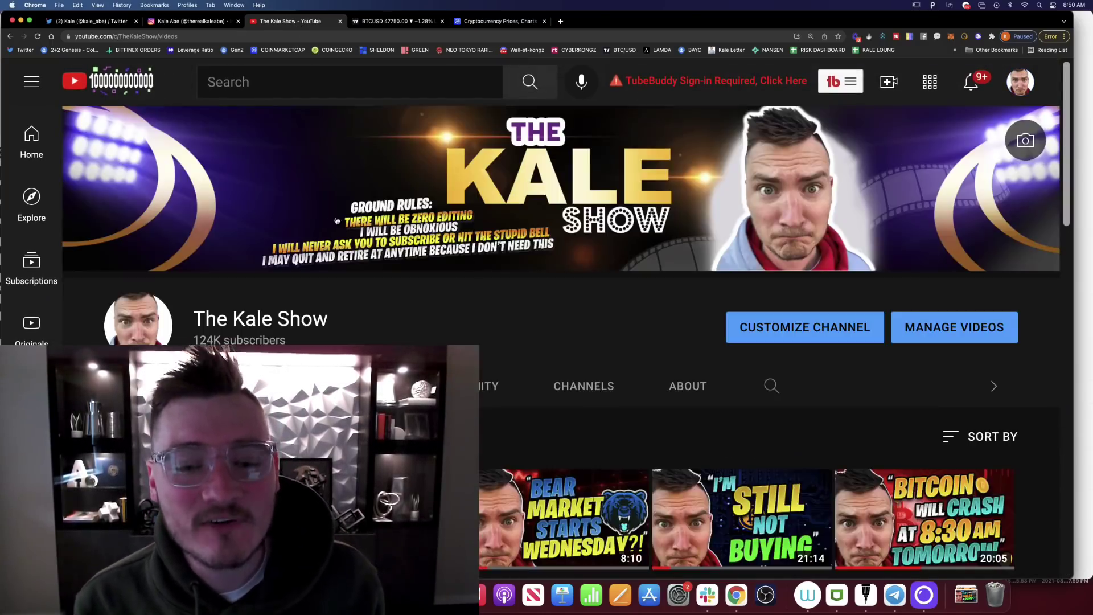
scroll(555, 203, "down", 10)
scroll(683, 205, "up", 3)
scroll(763, 205, "up", 1)
scroll(762, 205, "up", 1)
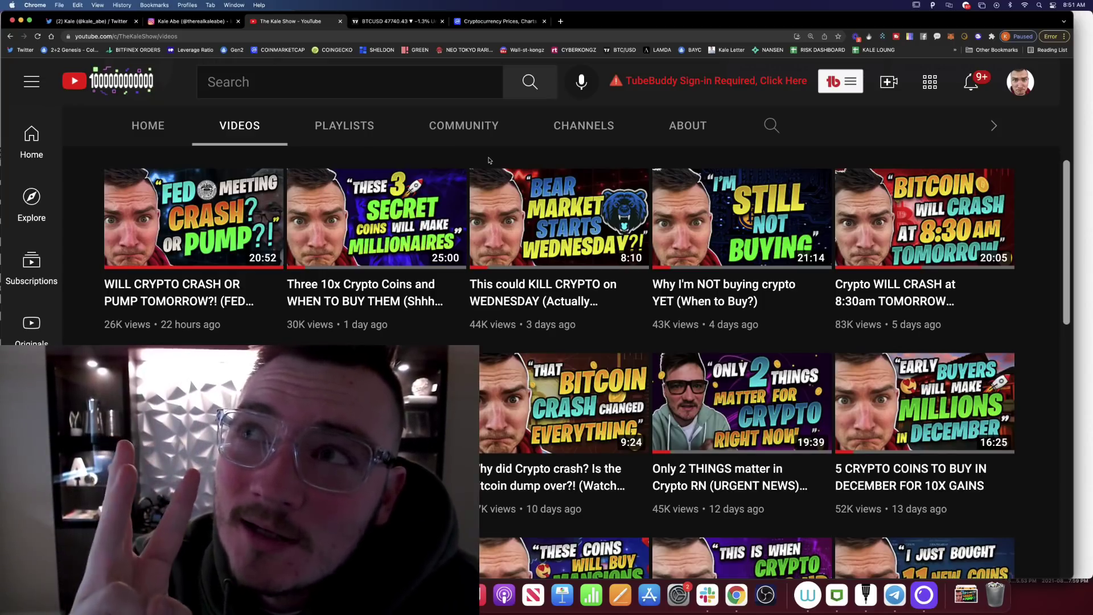
On the BTCUSD chart, circle the November peak and sketch a falling path below price.
left_click(416, 23)
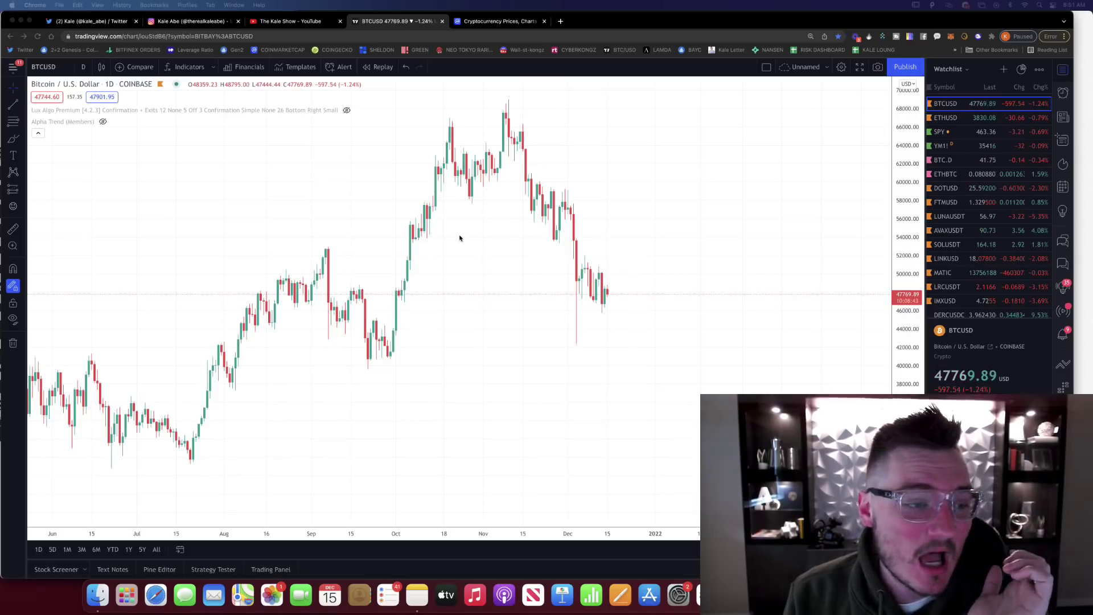
scroll(451, 227, "up", 5)
scroll(451, 227, "right", 5)
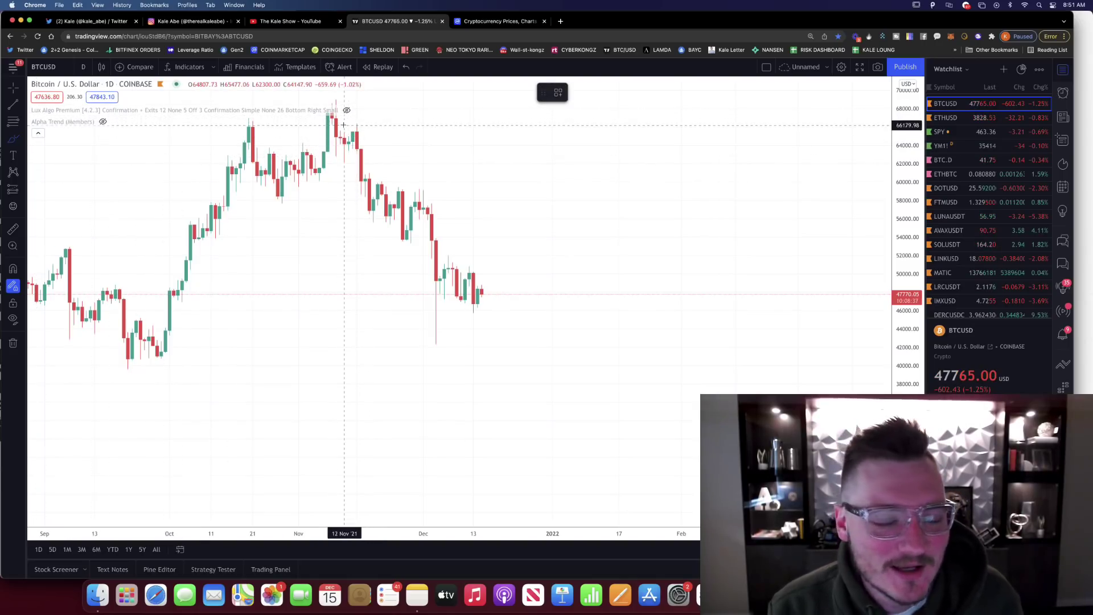
left_click_drag(344, 124, 311, 126)
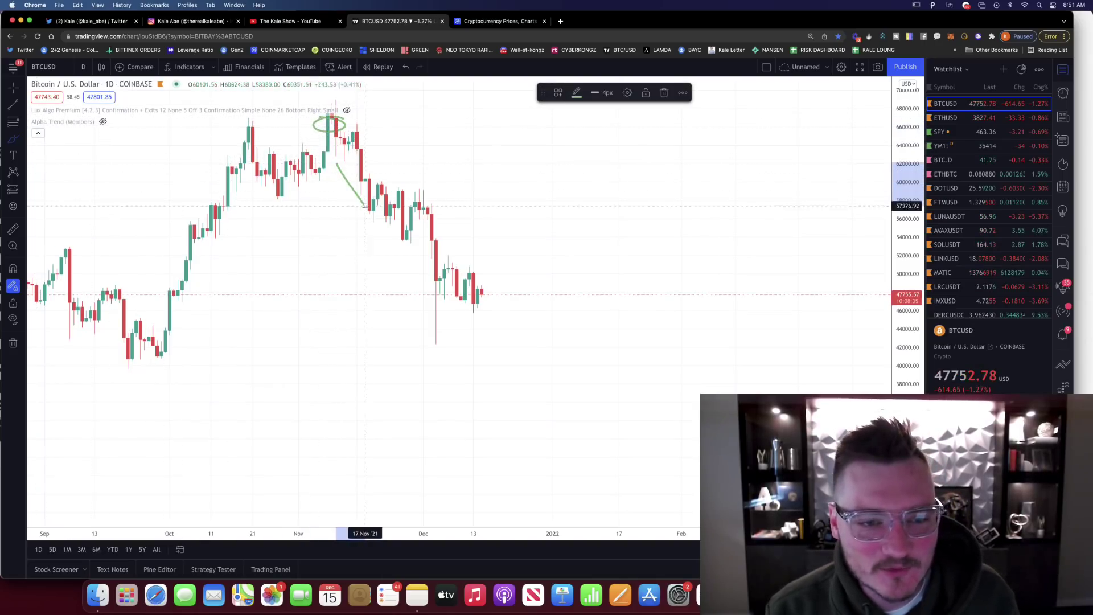
left_click_drag(467, 328, 474, 343)
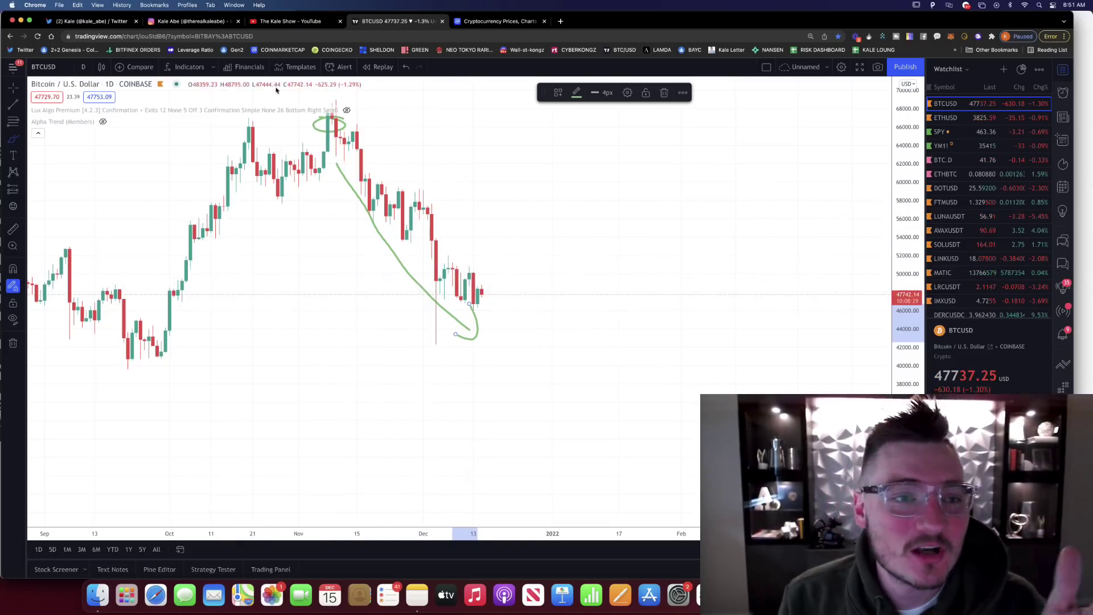
After checking the channel's videos, erase the hand-drawn forecast and start a new browser tab.
left_click(286, 21)
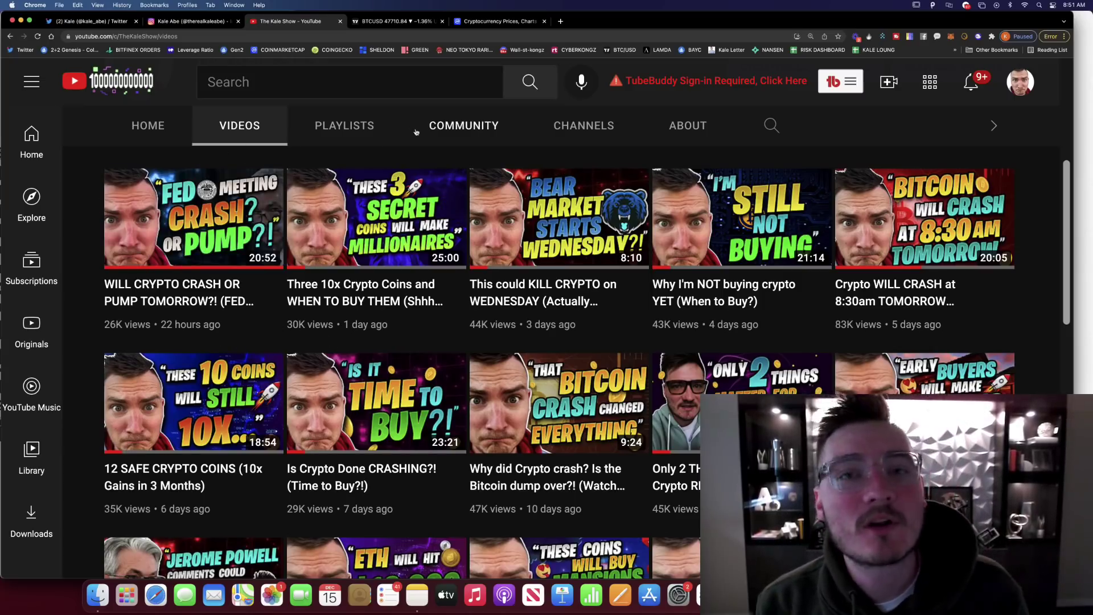
left_click(396, 21)
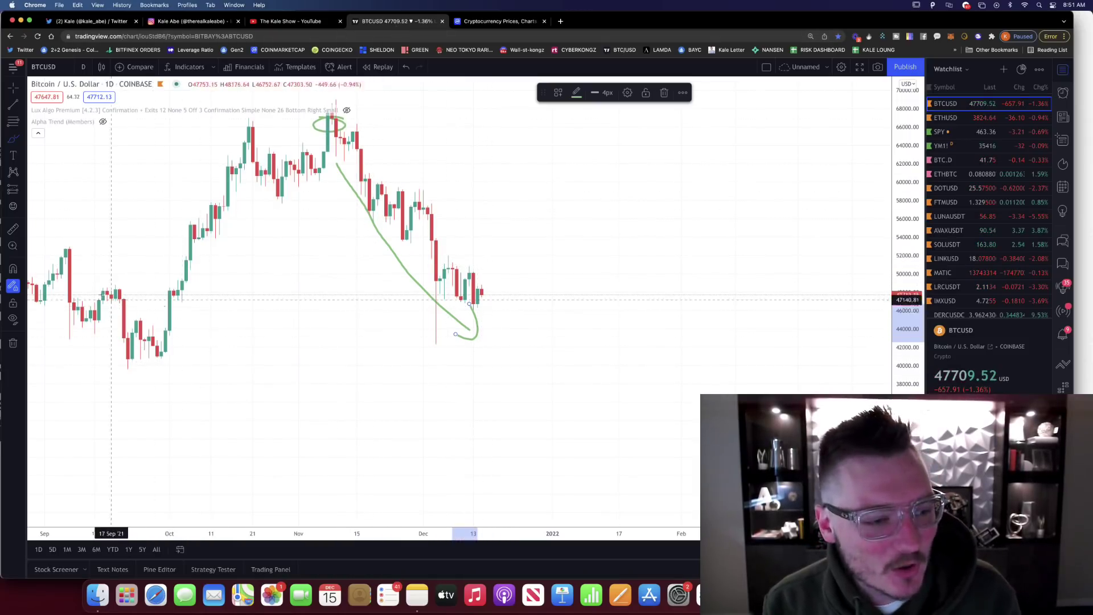
left_click(14, 343)
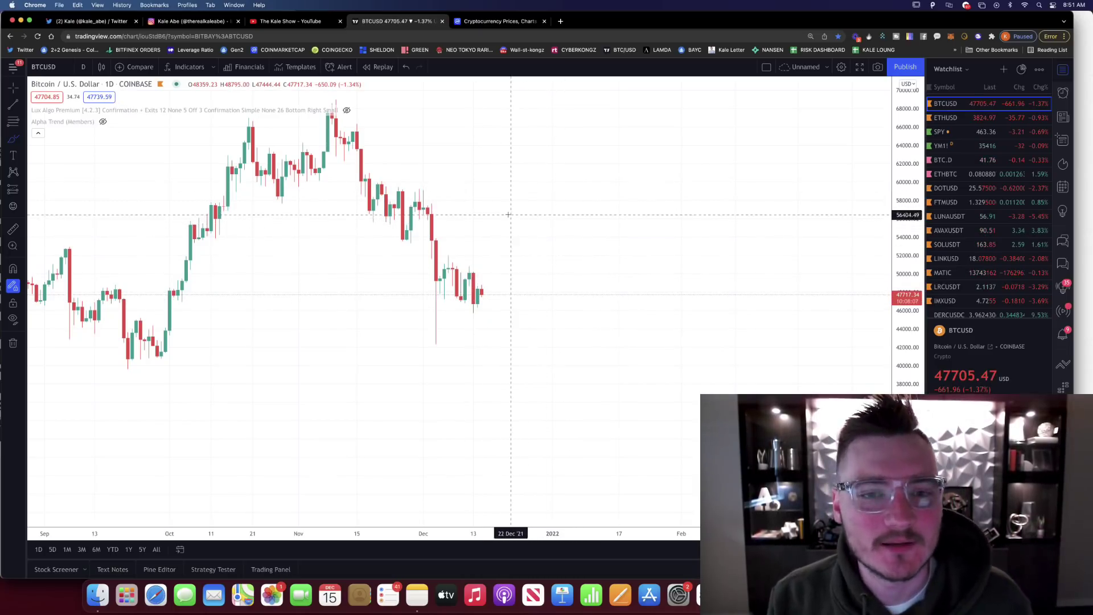
left_click(561, 21)
Review the CryptoQuant Bitcoin Leverage Ratio chart, then go back to the YouTube videos.
left_click(195, 50)
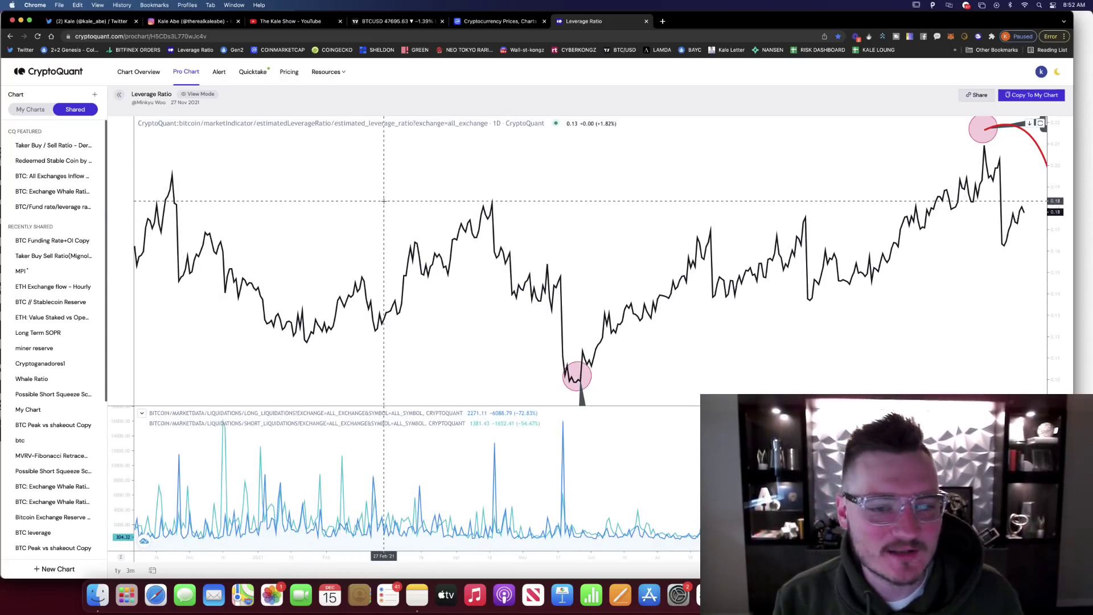
scroll(384, 204, "down", 3)
scroll(386, 206, "up", 3)
scroll(389, 206, "down", 1)
scroll(392, 209, "up", 2)
scroll(398, 209, "right", 3)
scroll(409, 212, "down", 2)
scroll(424, 213, "down", 1)
scroll(478, 212, "up", 2)
scroll(598, 209, "up", 1)
scroll(683, 208, "up", 1)
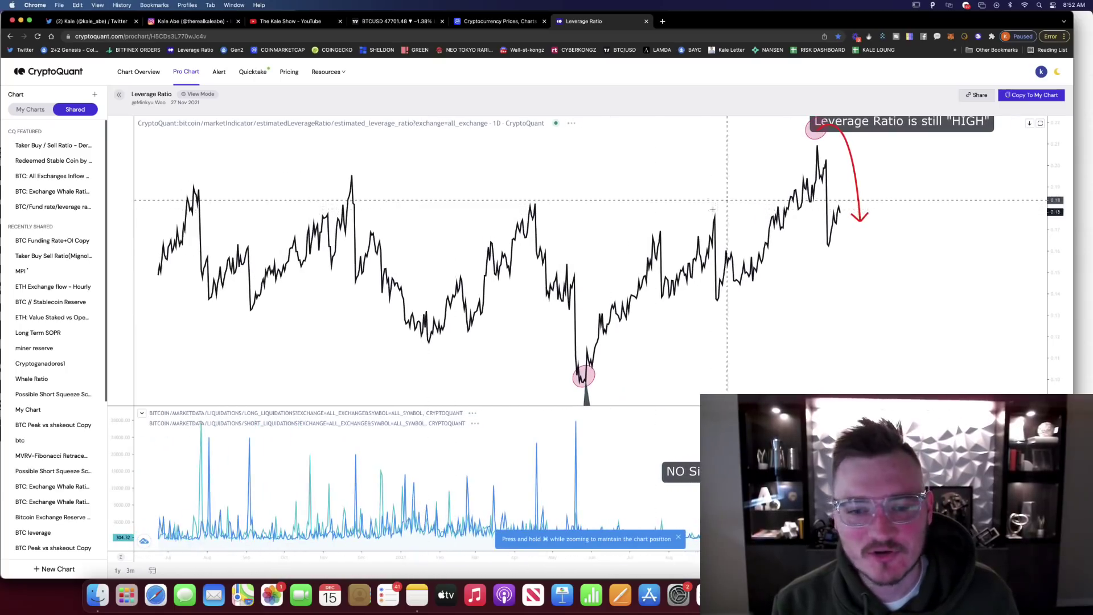
scroll(722, 198, "down", 1)
scroll(710, 198, "down", 1)
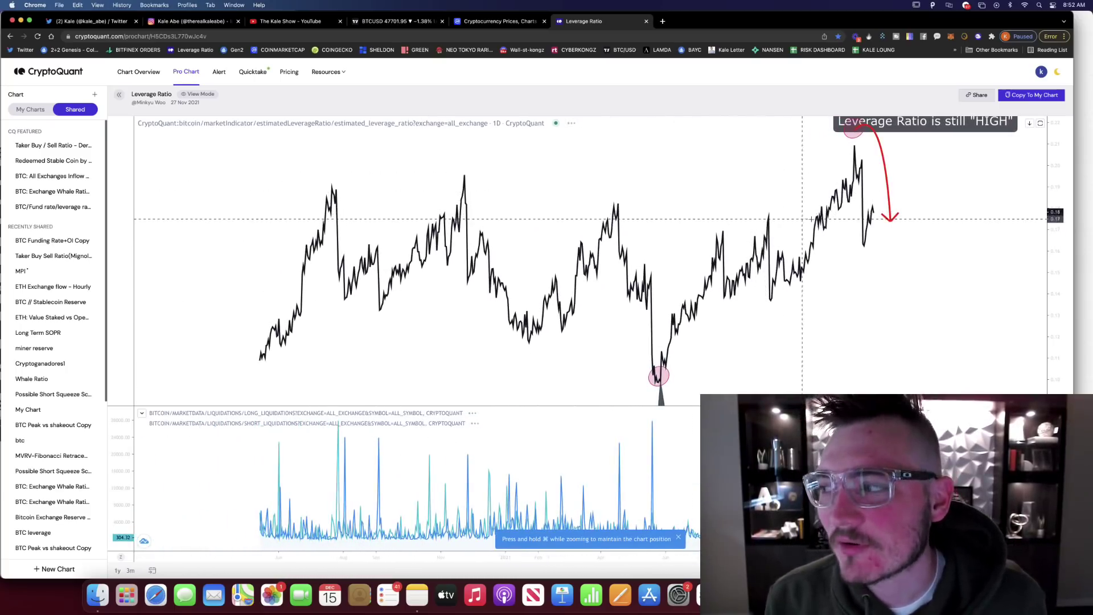
scroll(829, 231, "right", 1)
scroll(807, 229, "right", 2)
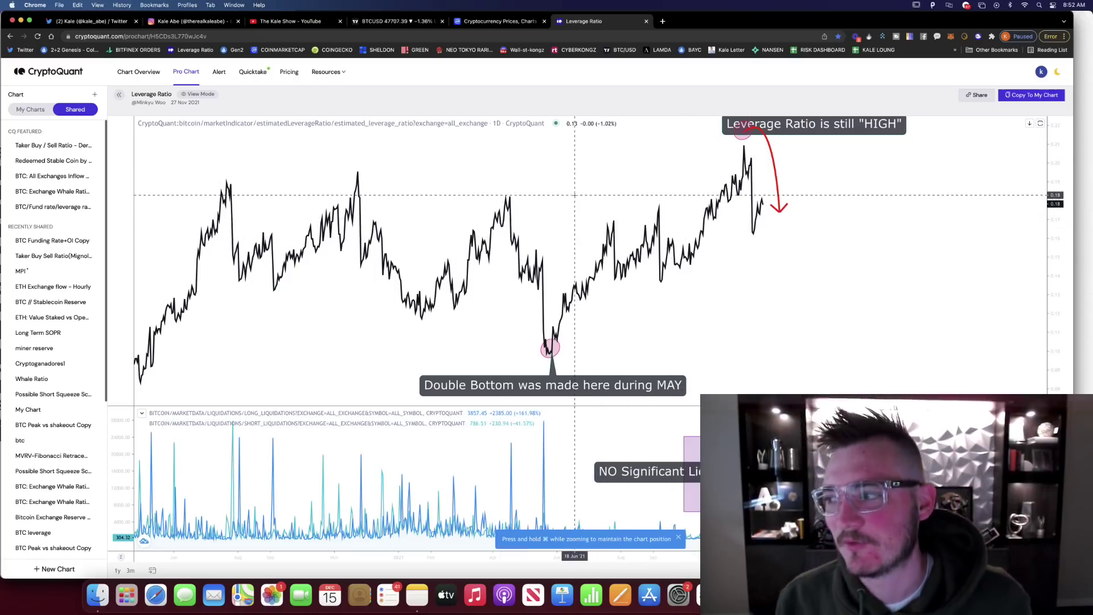
scroll(573, 195, "up", 3)
scroll(569, 205, "down", 5)
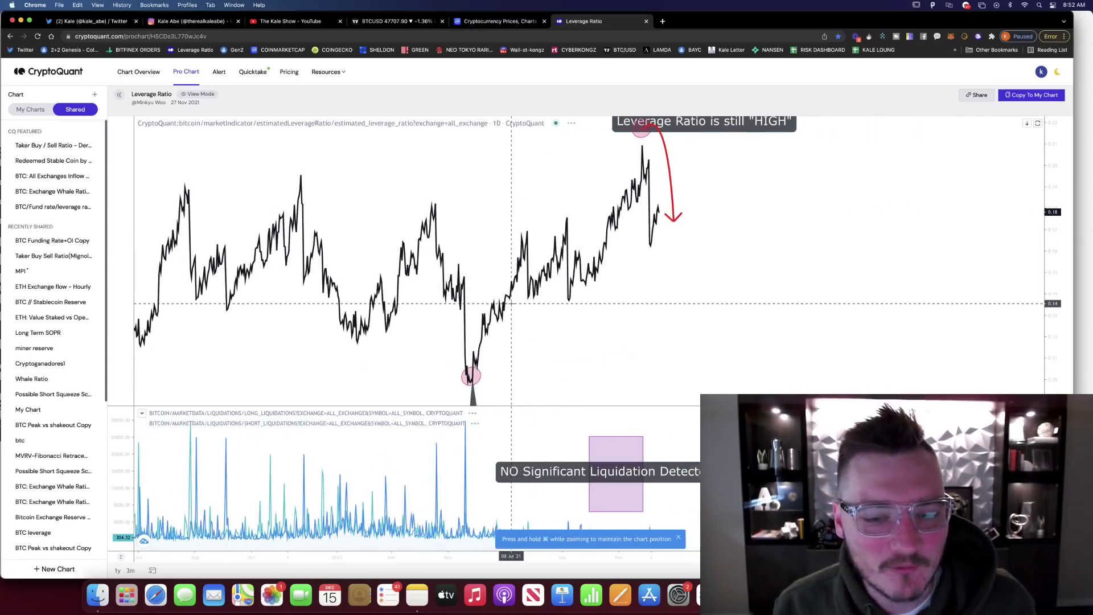
scroll(509, 301, "right", 3)
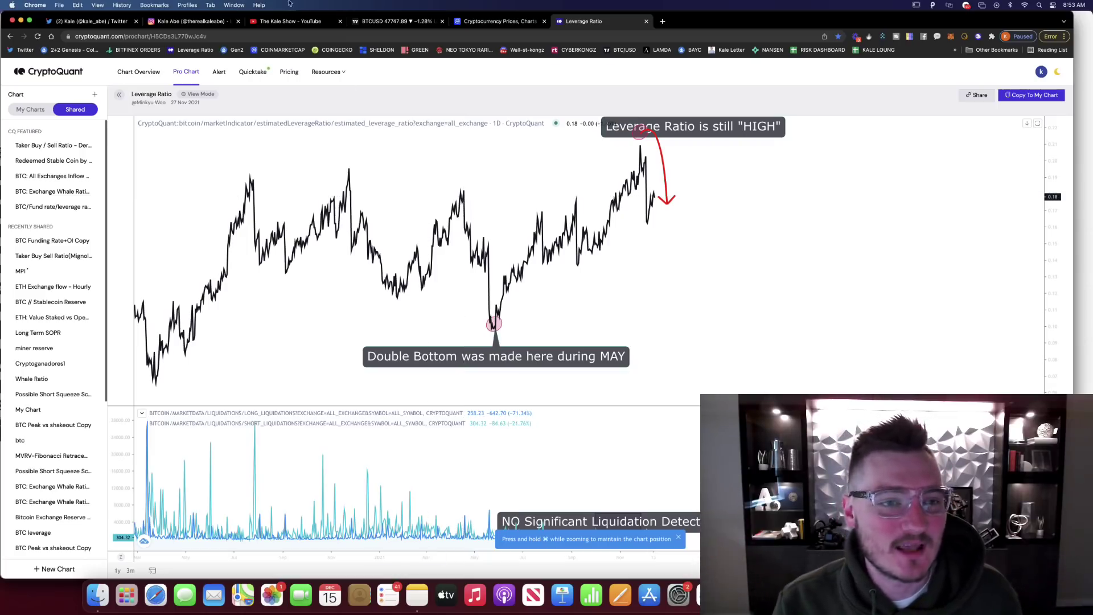
left_click(291, 20)
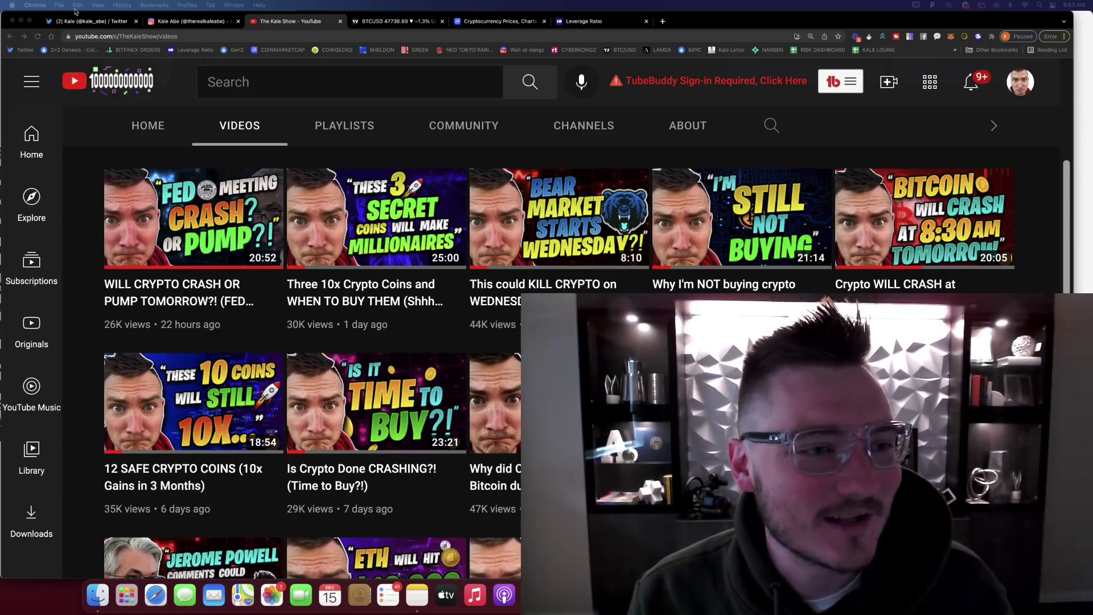
Return to Twitter and open the poll tweet on its own page, zoomed in.
left_click(90, 21)
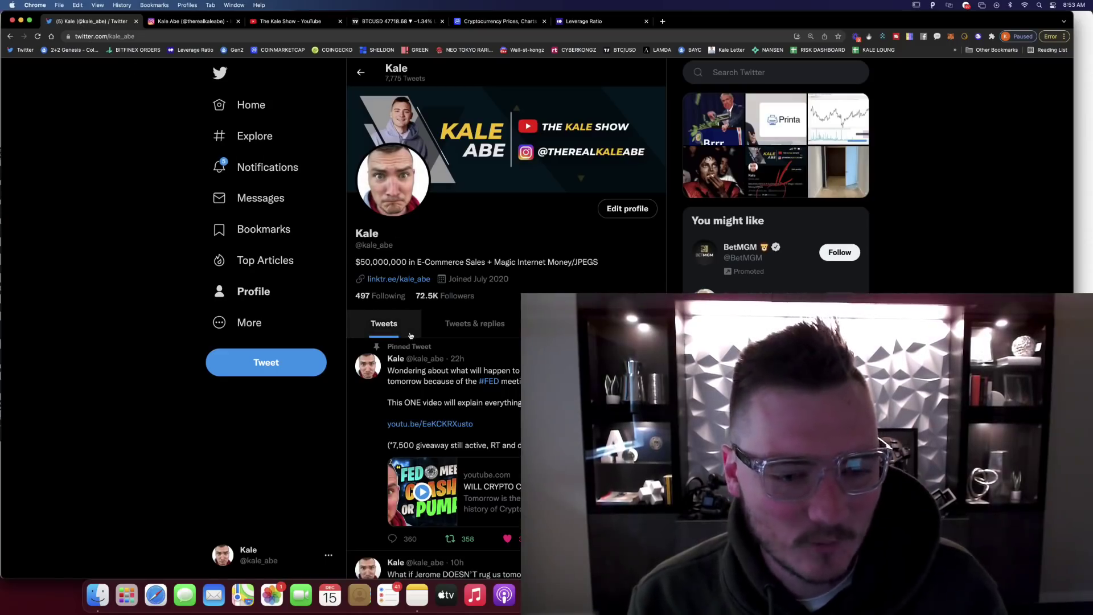
scroll(410, 336, "down", 5)
scroll(410, 336, "down", 5)
scroll(405, 335, "down", 5)
scroll(402, 335, "down", 5)
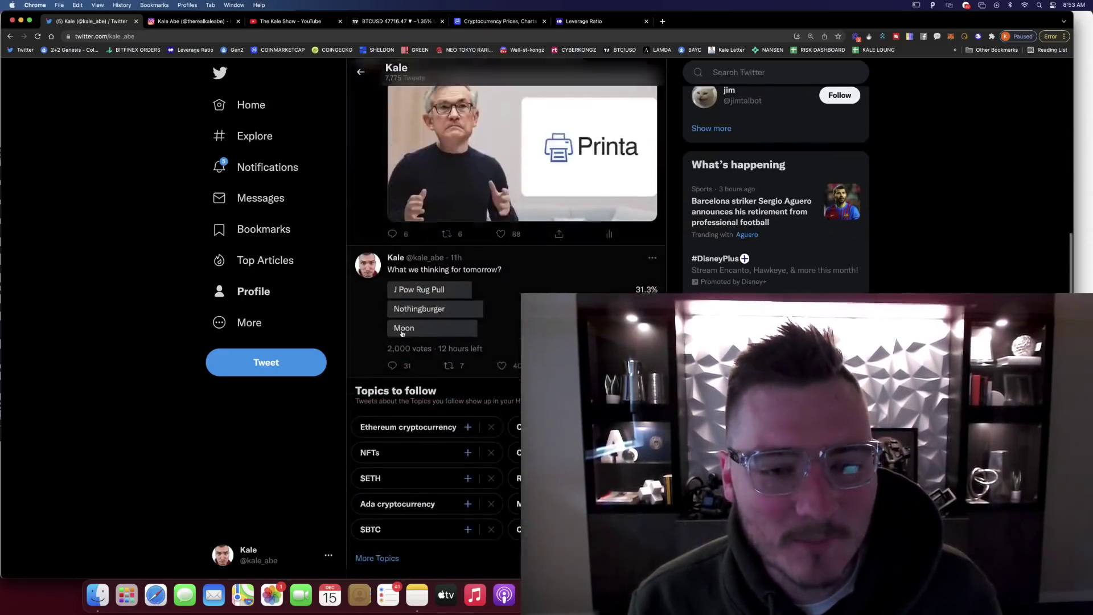
scroll(402, 335, "down", 3)
scroll(401, 256, "up", 3)
left_click(405, 154)
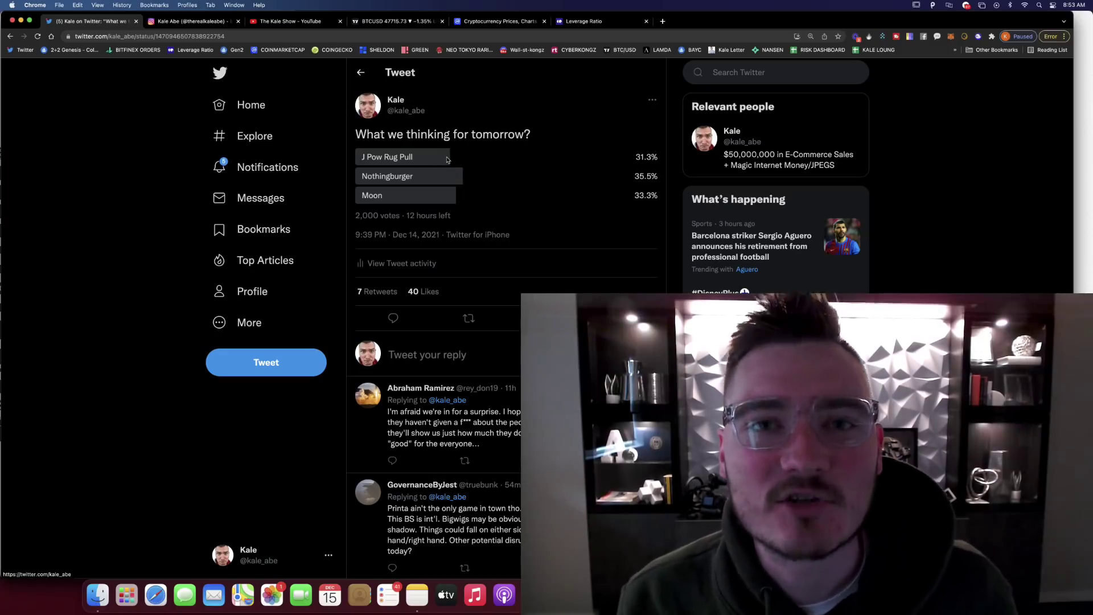
key("super+plus")
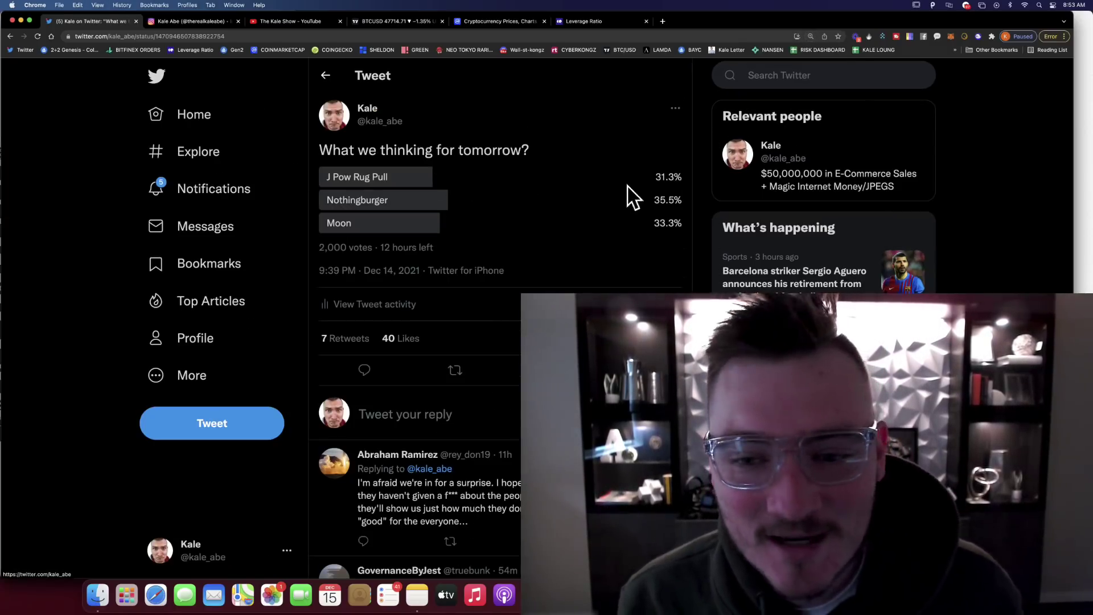
Highlight the Nothingburger and Moon vote percentages, enlarge further, then bring up the Leverage Ratio chart.
double_click(656, 177)
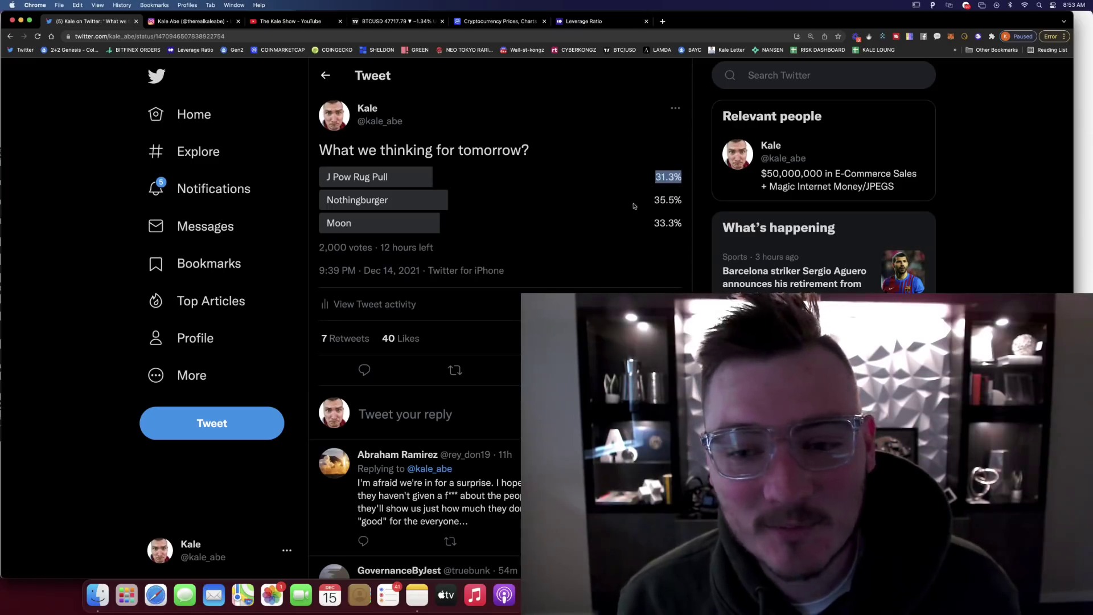
double_click(660, 223)
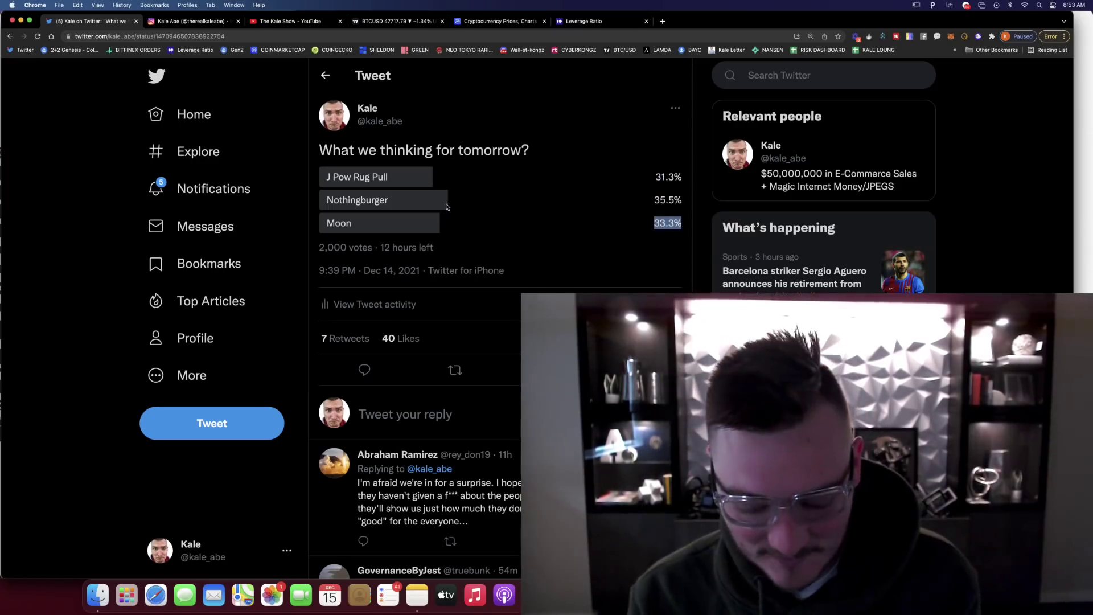
key("super+plus")
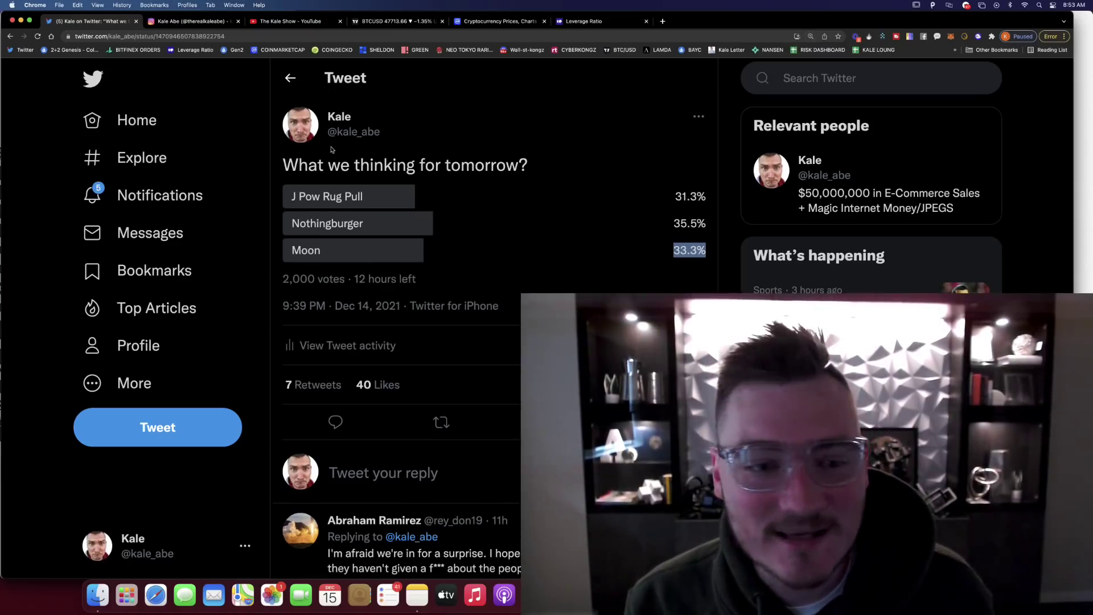
scroll(376, 199, "down", 1)
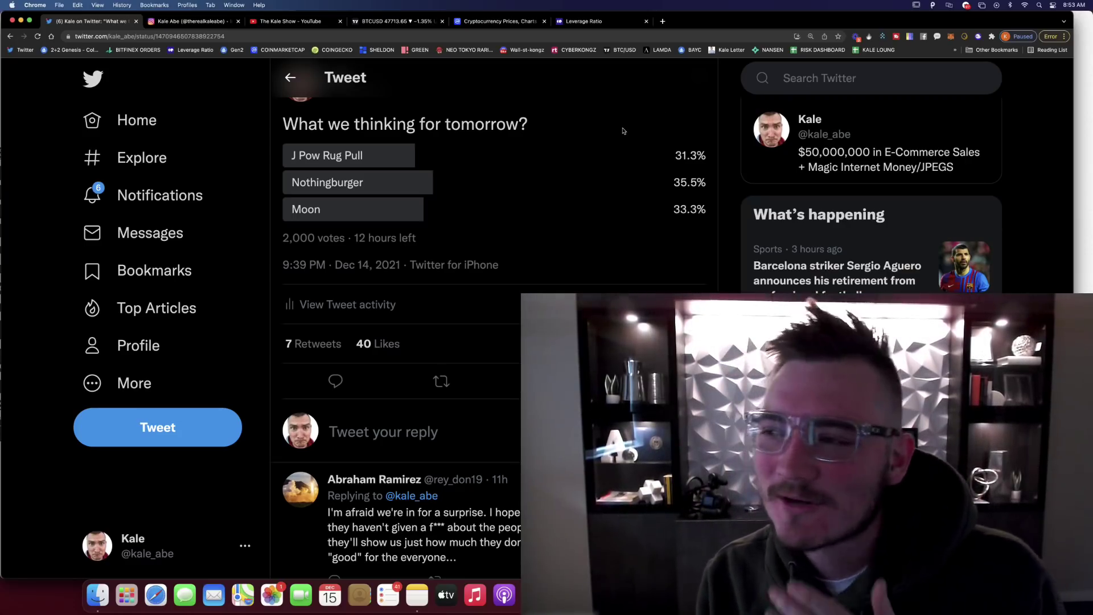
left_click(604, 24)
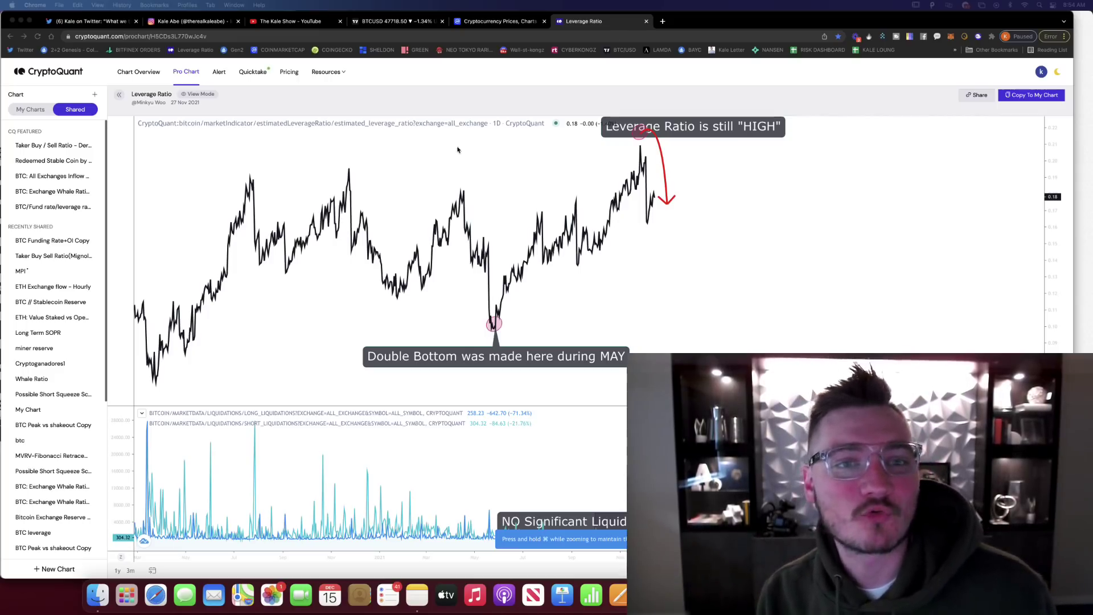
Bring the TradingView BTCUSD daily candlestick chart back in front of the leverage ratio chart.
left_click(395, 22)
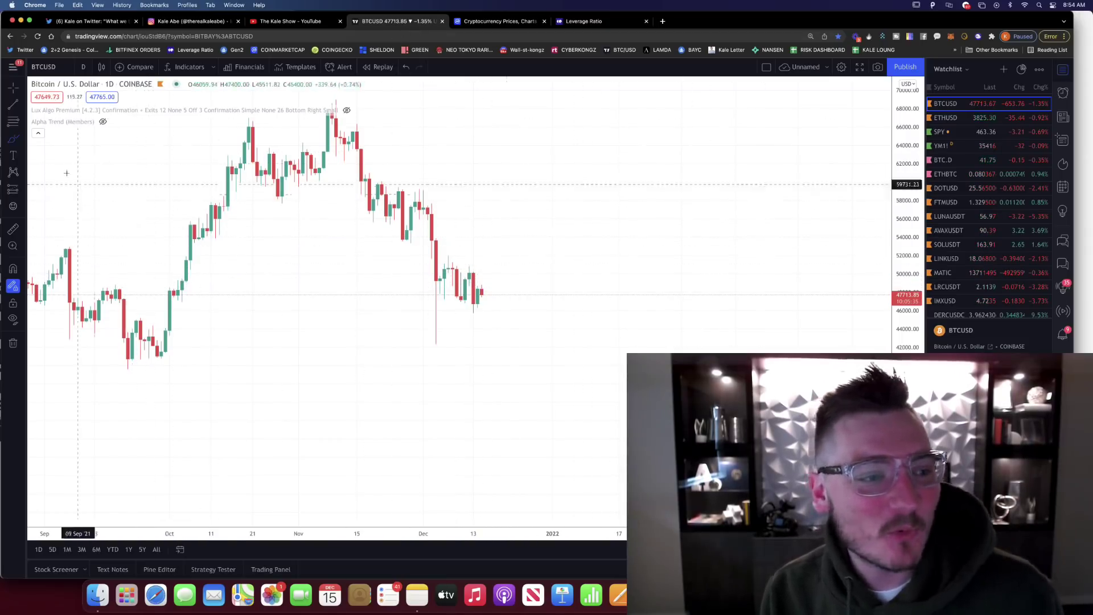
left_click(13, 141)
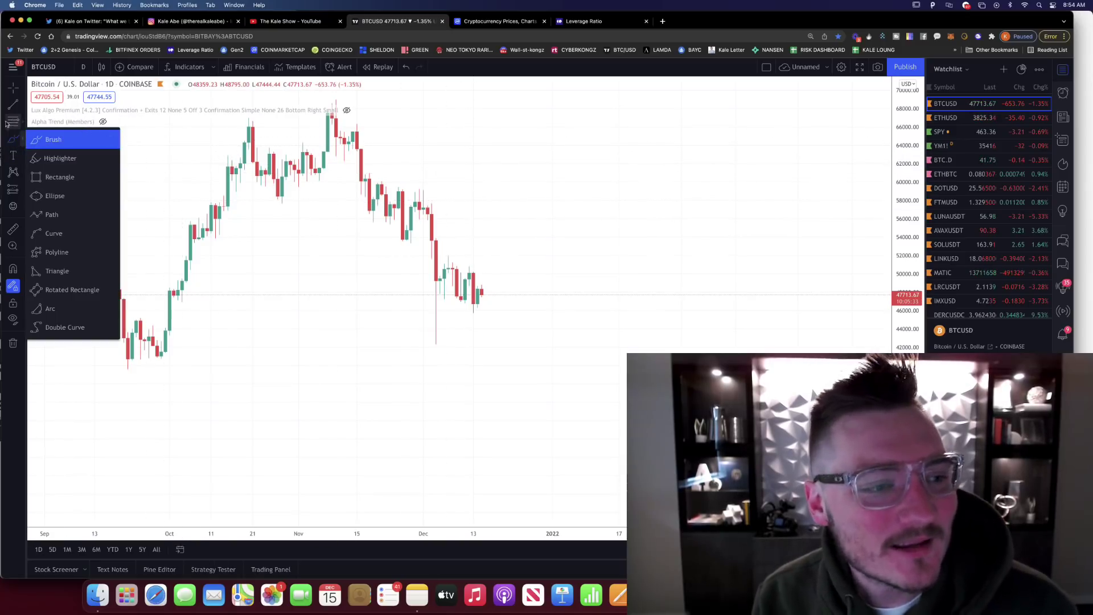
scroll(626, 259, "up", 1)
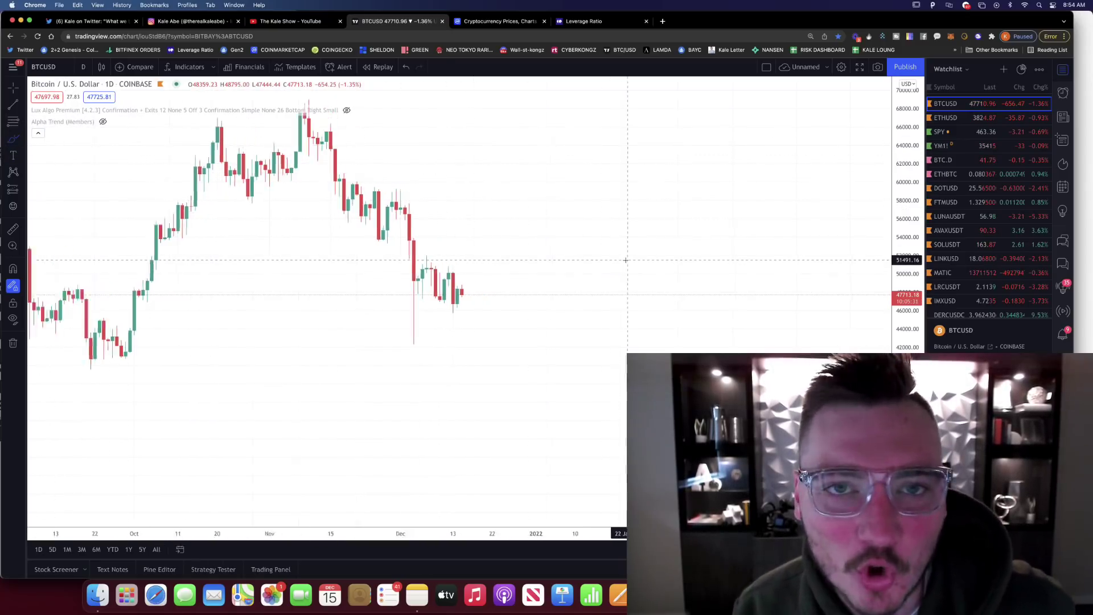
scroll(618, 262, "up", 2)
scroll(598, 268, "up", 2)
scroll(581, 273, "up", 2)
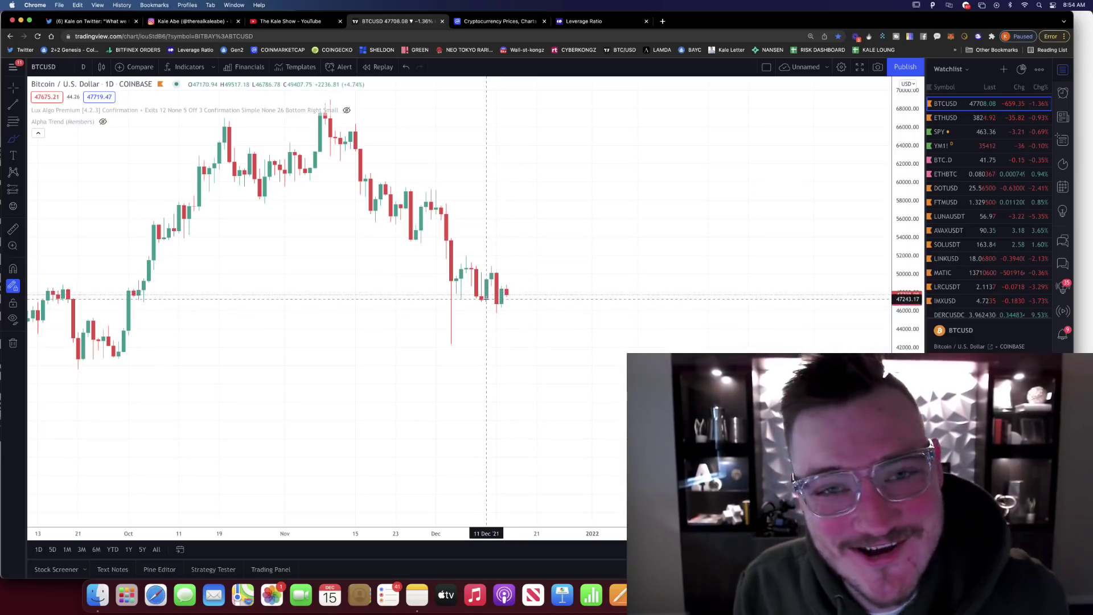
left_click_drag(508, 296, 552, 265)
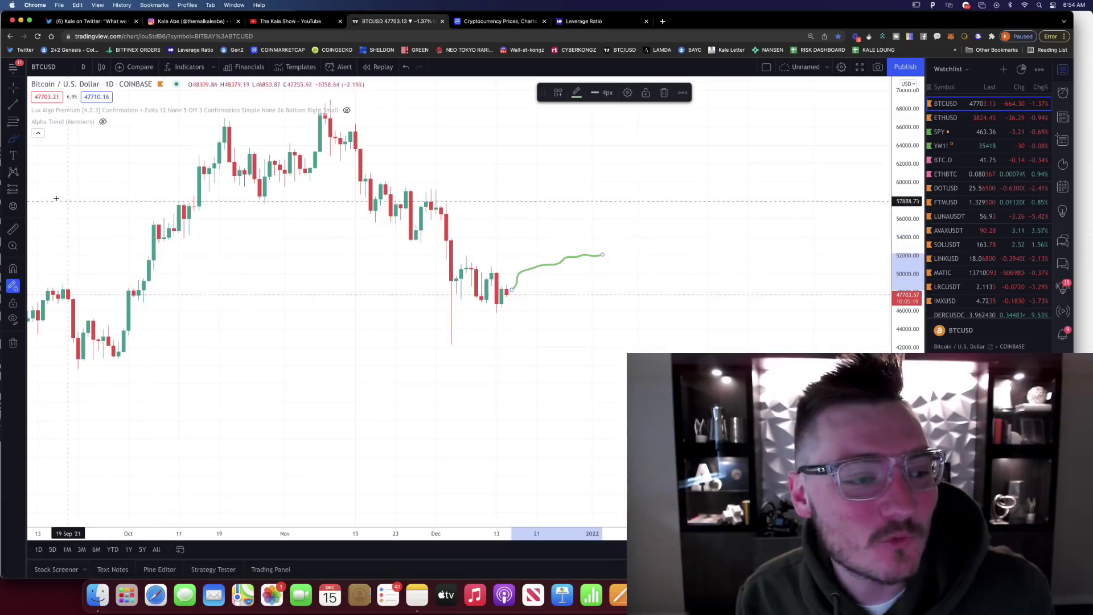
left_click(576, 231)
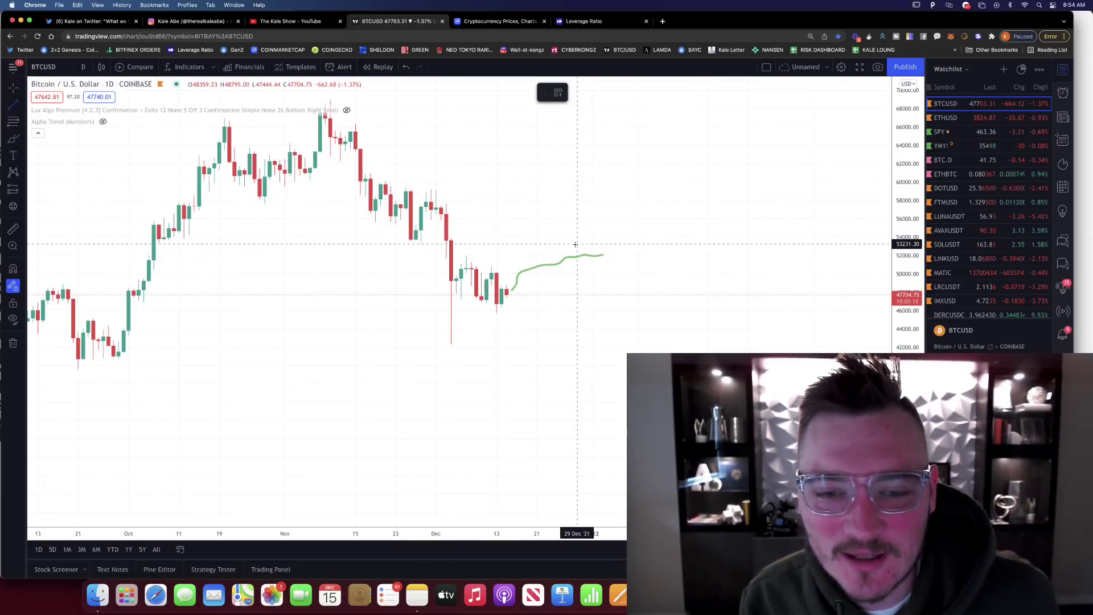
left_click(504, 243)
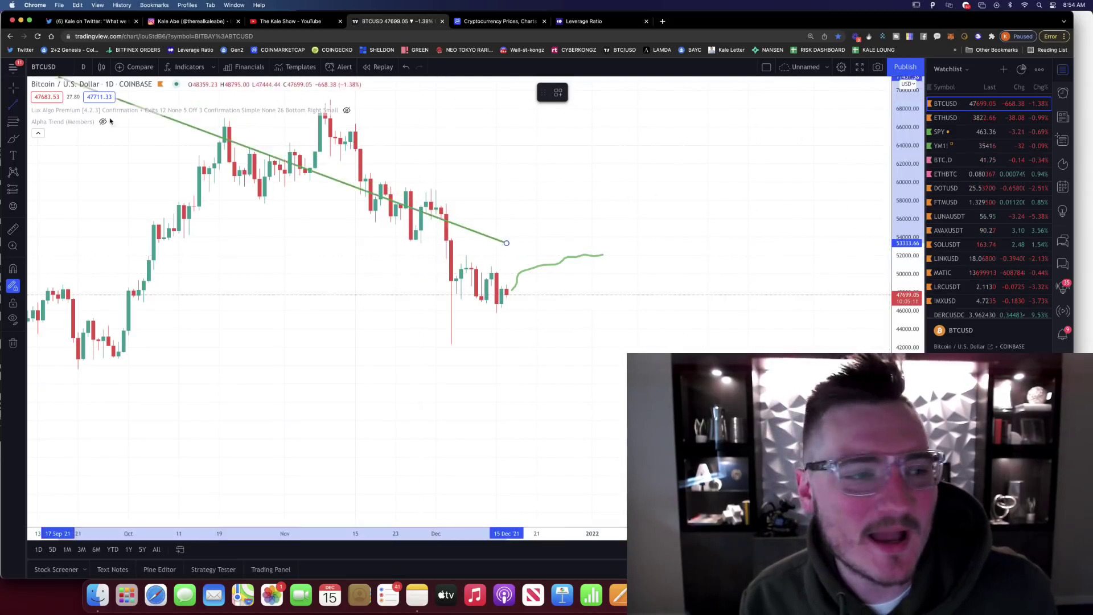
left_click(888, 244)
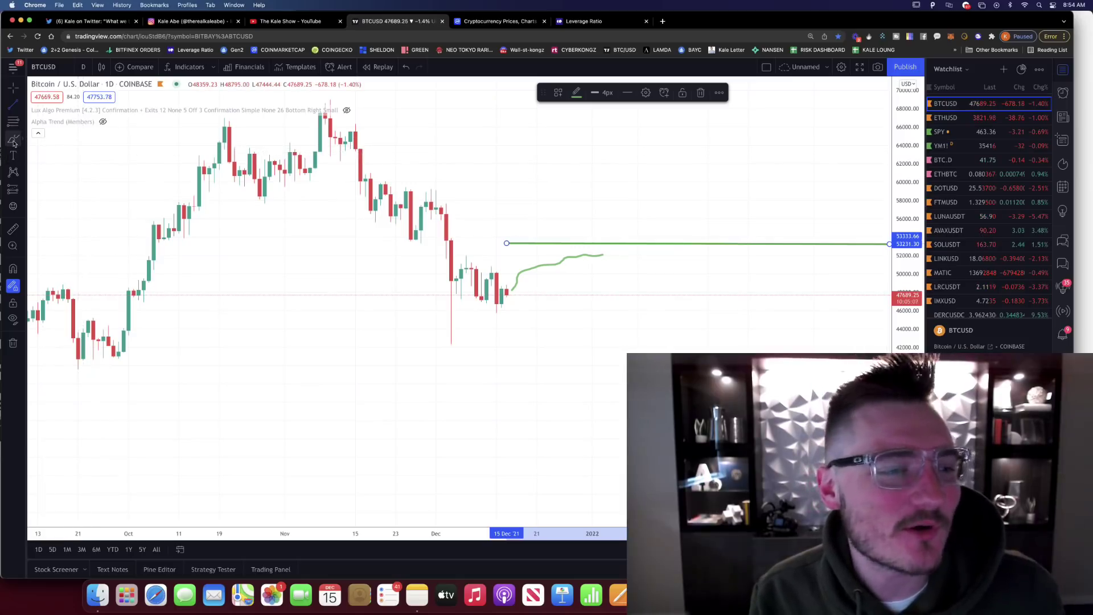
left_click(28, 170)
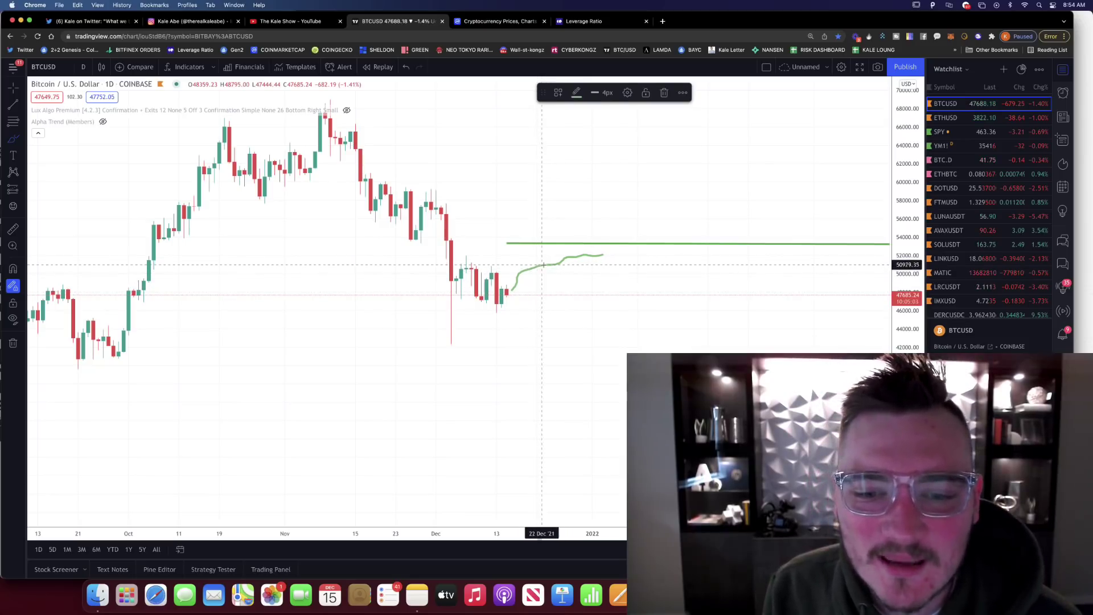
left_click_drag(536, 272, 602, 219)
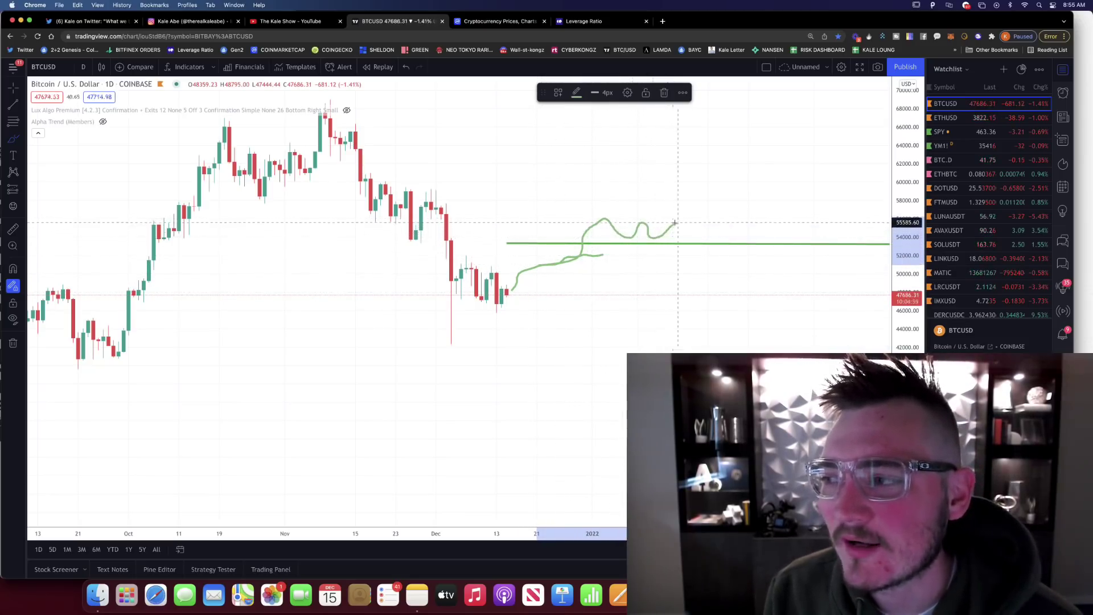
left_click_drag(693, 233, 716, 118)
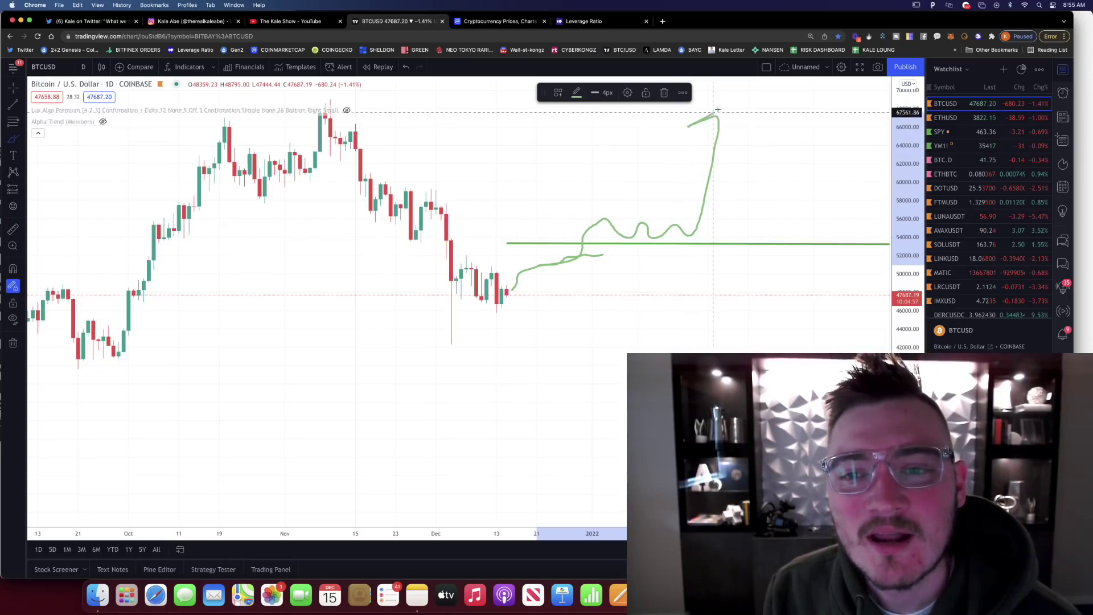
mouse_move(767, 193)
left_mouse_down()
mouse_move(701, 228)
mouse_move(718, 229)
left_mouse_up()
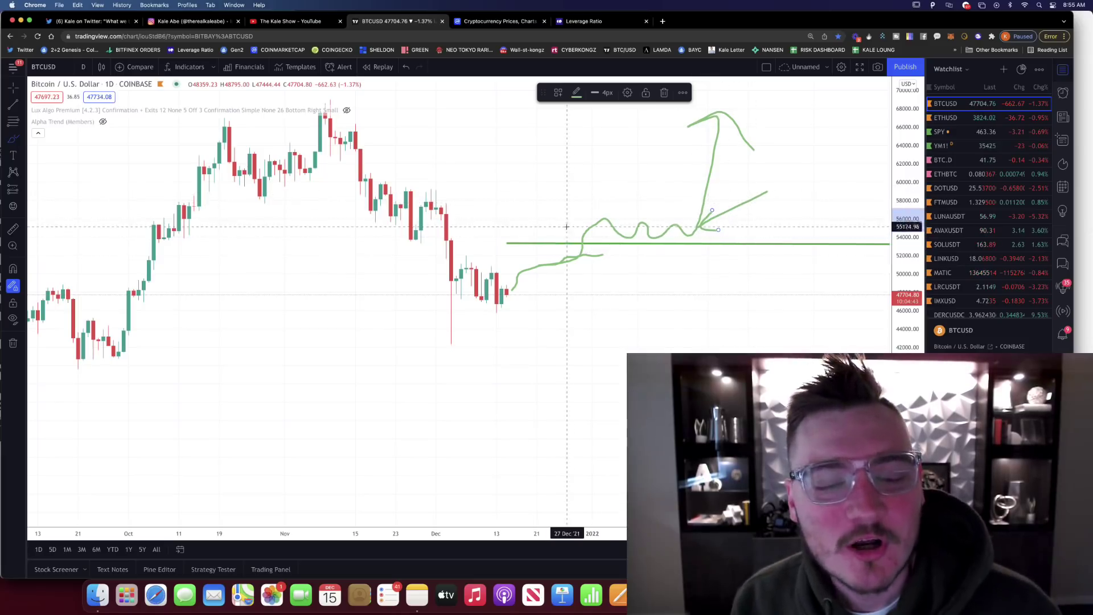
left_click(13, 343)
left_click_drag(510, 290, 543, 257)
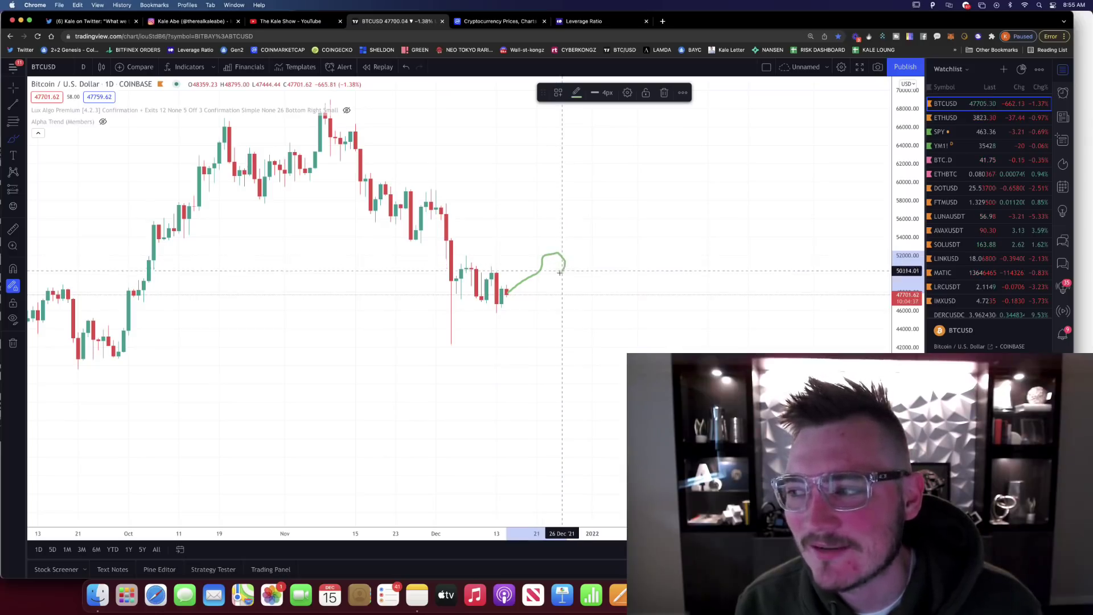
mouse_move(581, 284)
left_mouse_down()
mouse_move(621, 273)
mouse_move(647, 282)
left_mouse_up()
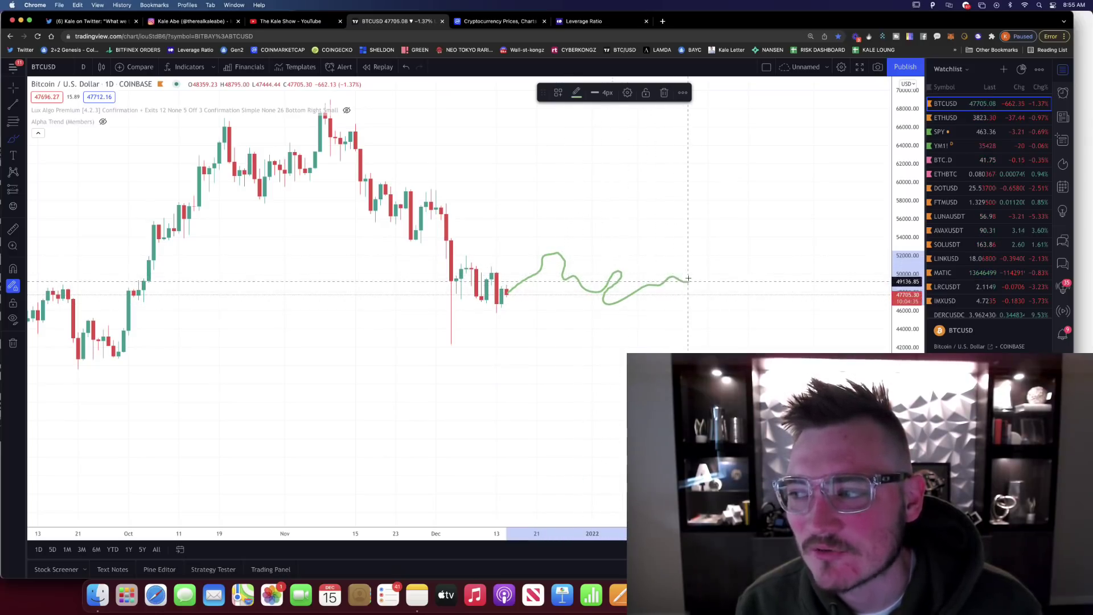
left_click_drag(773, 290, 773, 290)
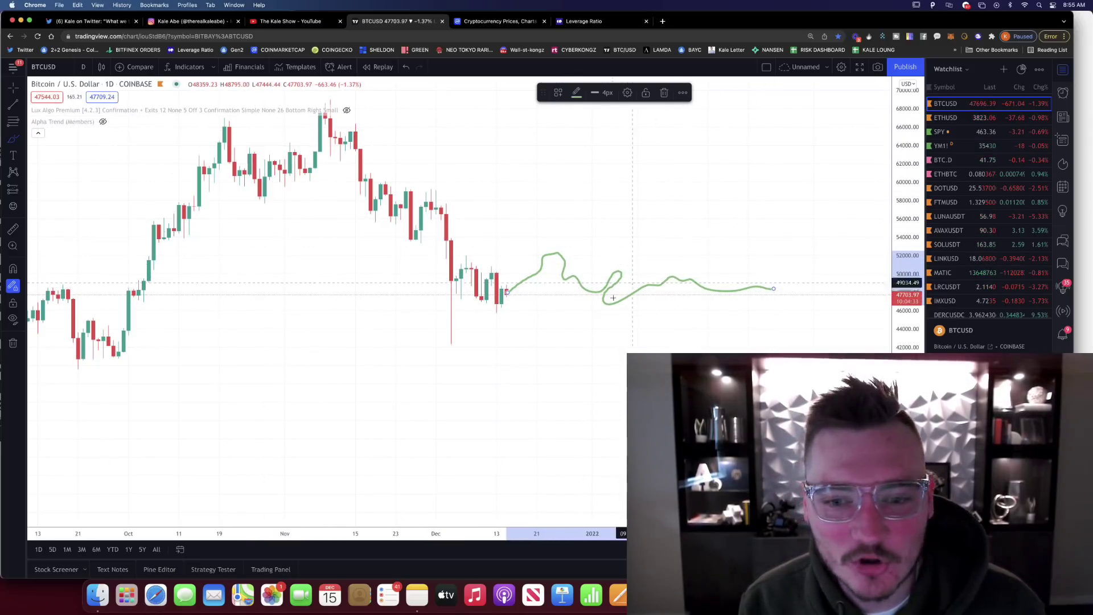
left_click_drag(660, 261, 603, 295)
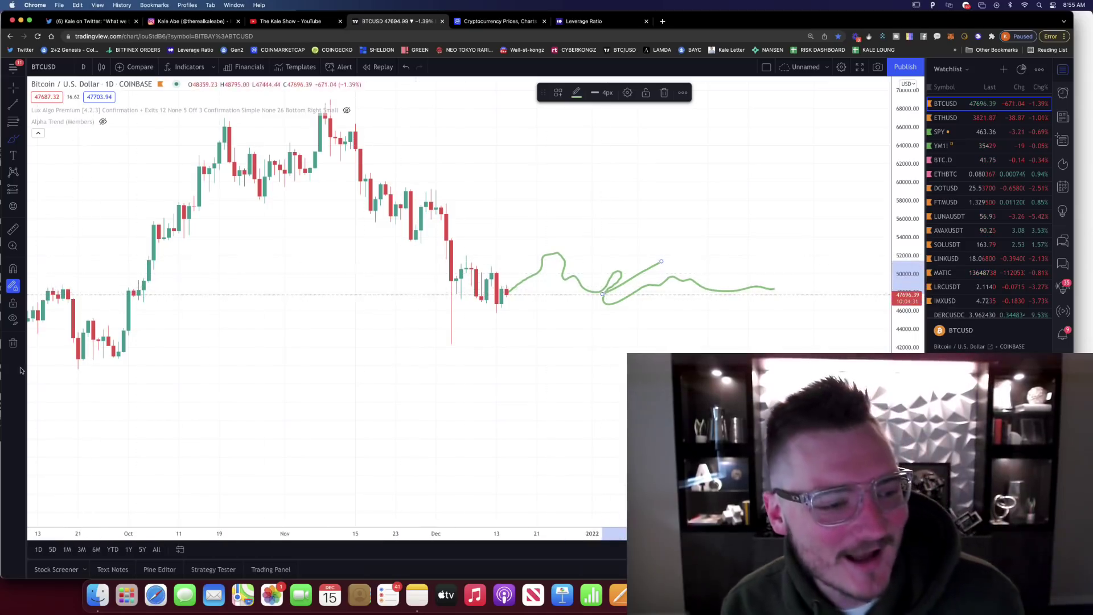
left_click(14, 344)
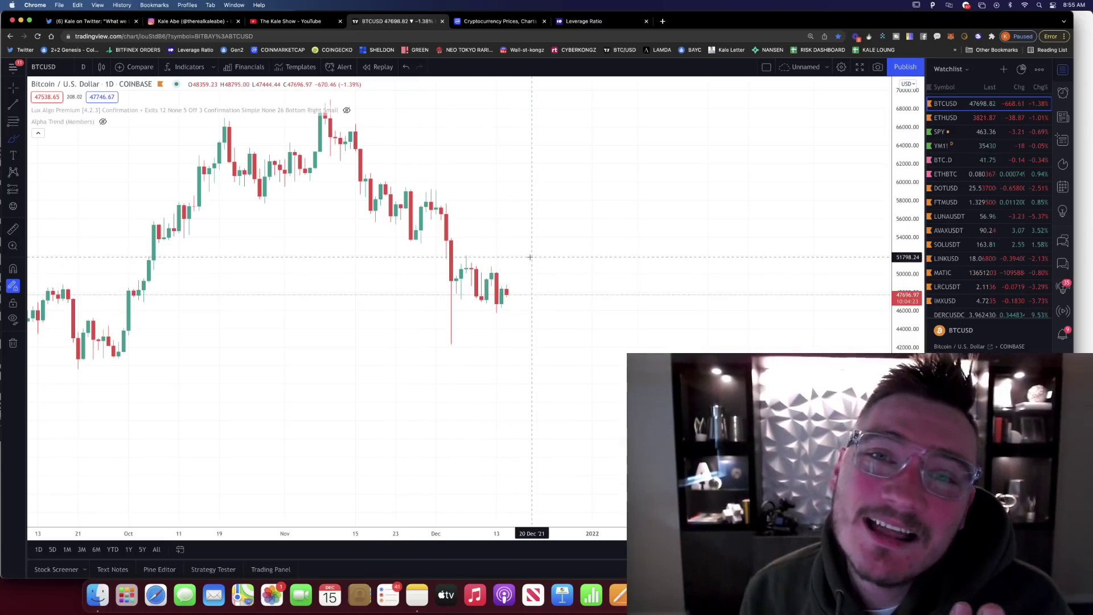
Switch the chart to ETHUSD and draw a level line near 4,520.
left_click(945, 117)
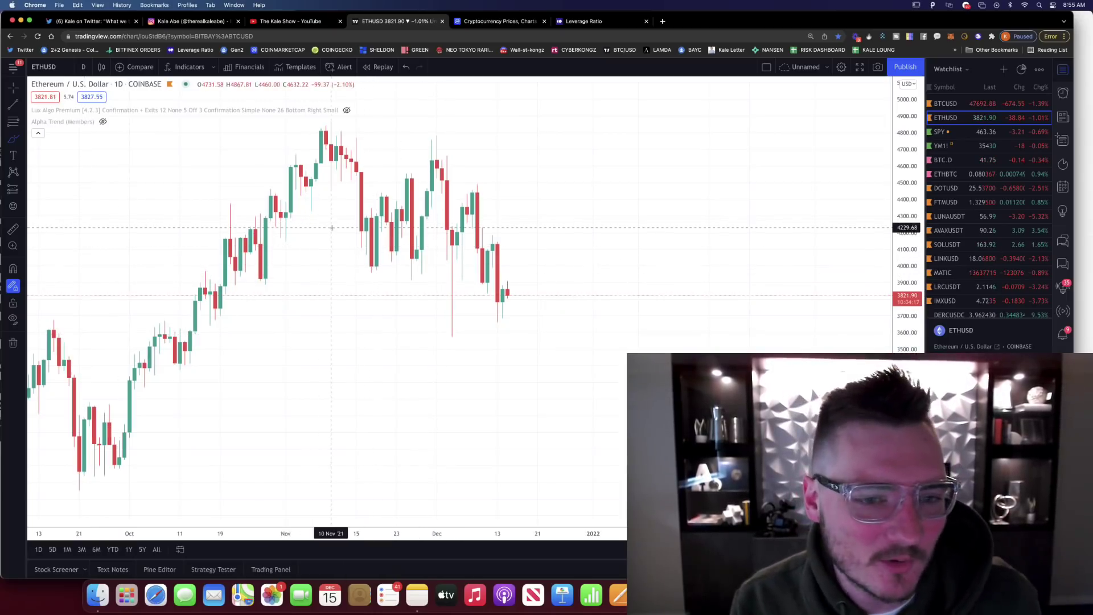
scroll(331, 227, "up", 3)
scroll(263, 261, "up", 2)
scroll(265, 263, "right", 2)
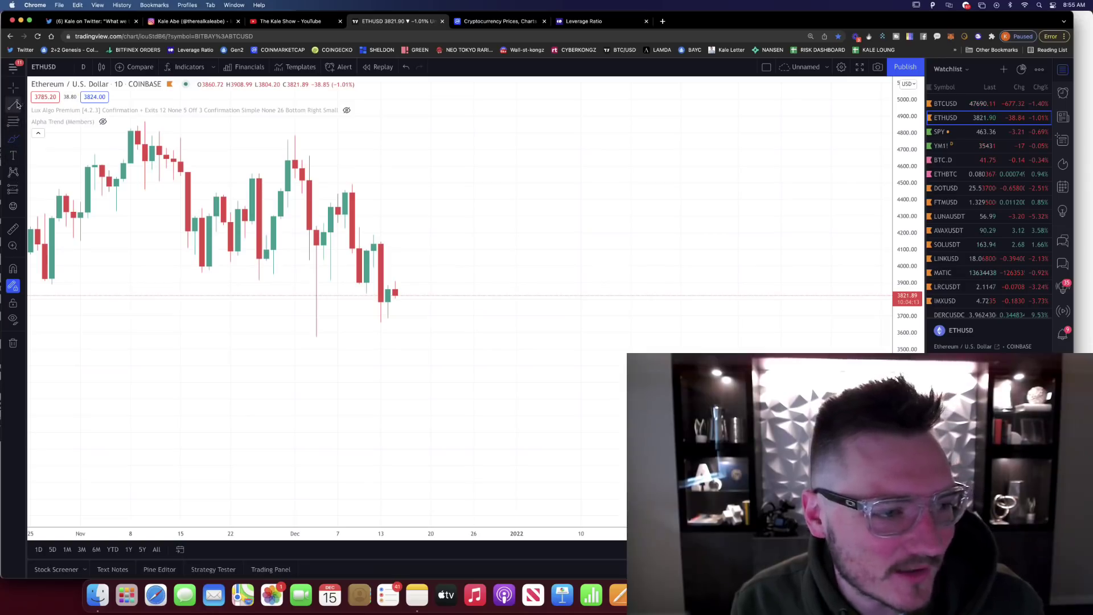
left_click(438, 178)
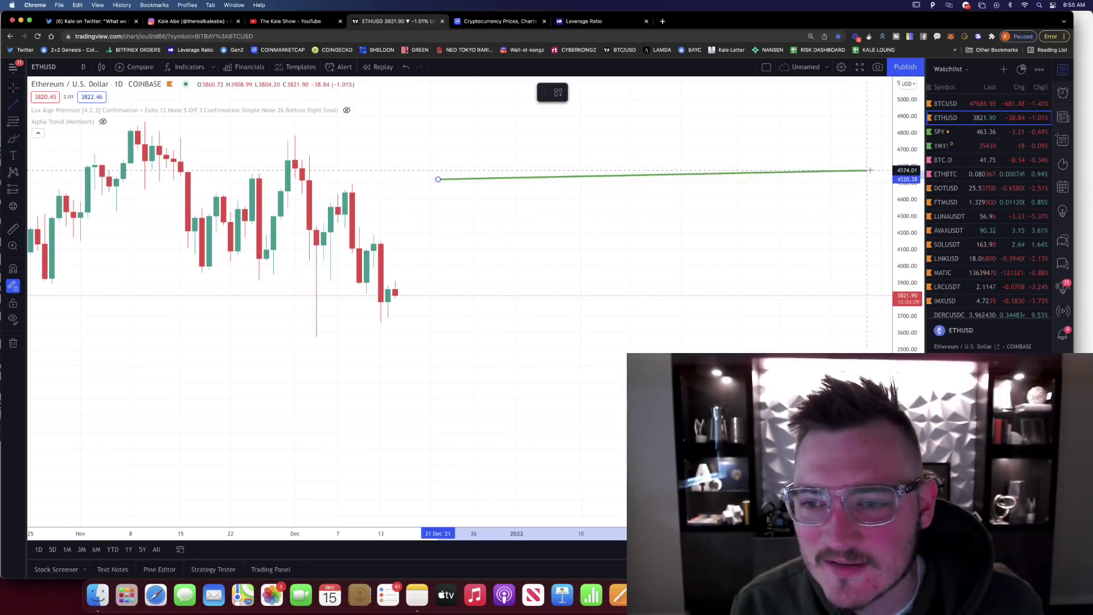
left_click(888, 178)
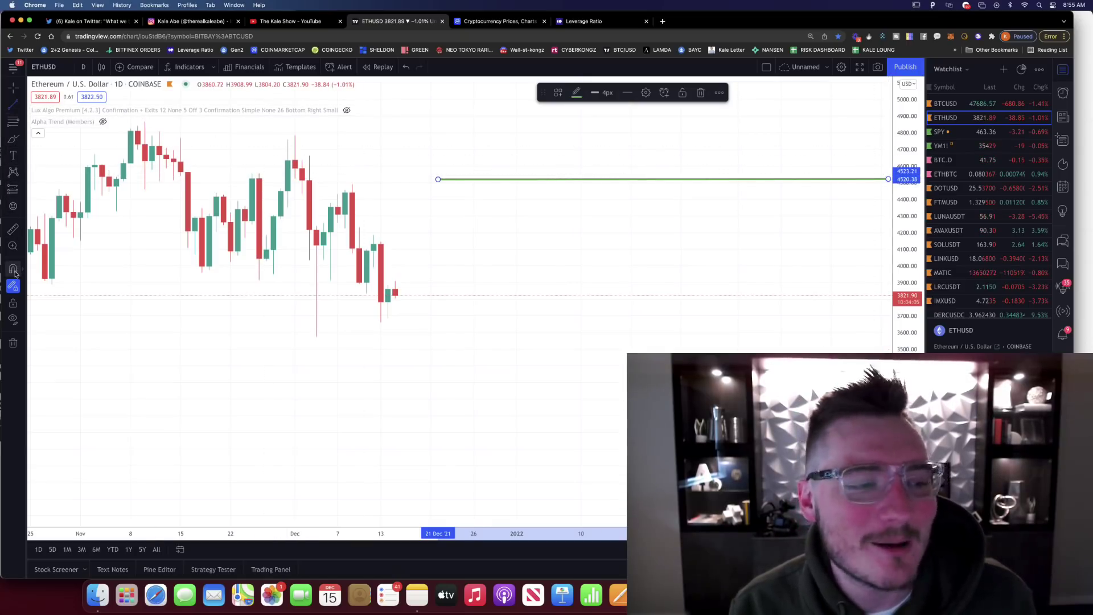
Brush a choppy sideways path below the level, undoing and redrawing the first stroke.
left_click(11, 142)
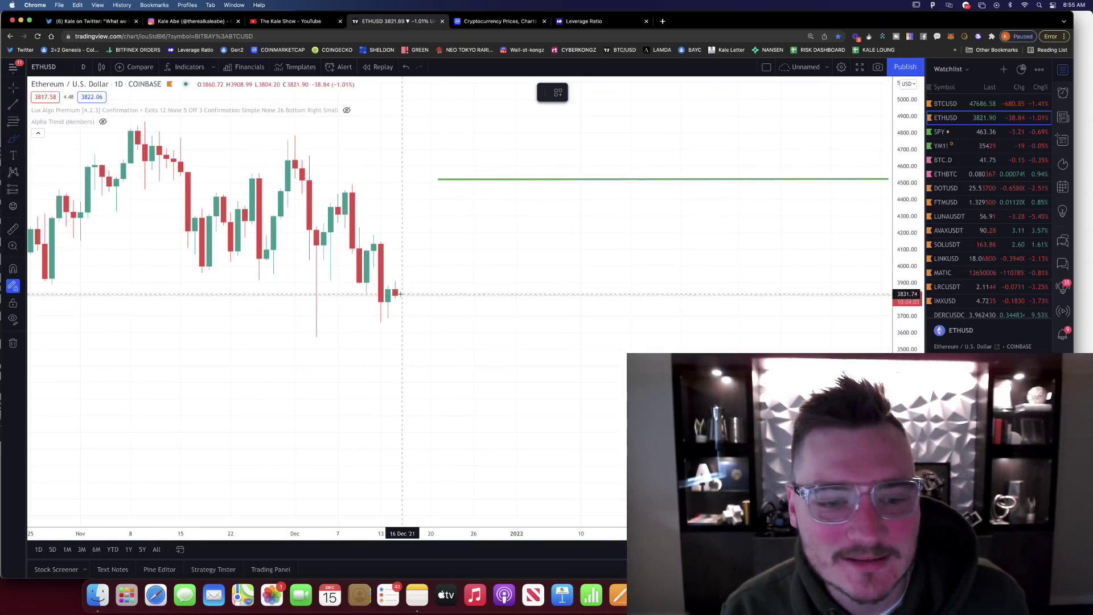
mouse_move(423, 291)
left_mouse_down()
mouse_move(573, 201)
mouse_move(609, 133)
mouse_move(682, 165)
mouse_move(732, 152)
mouse_move(750, 84)
mouse_move(774, 111)
left_mouse_up()
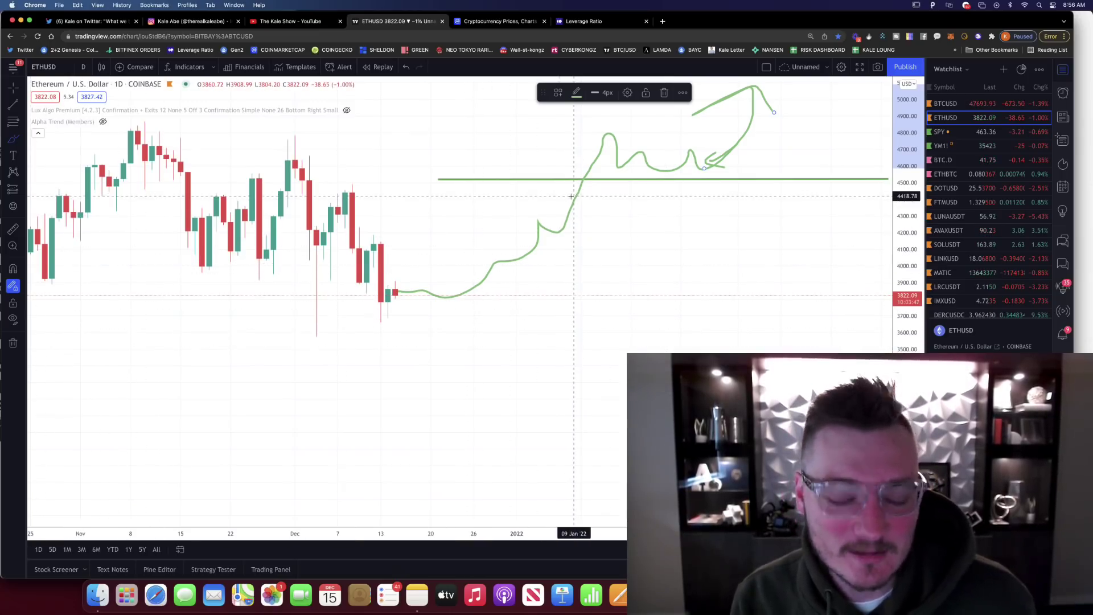
key("ctrl+z")
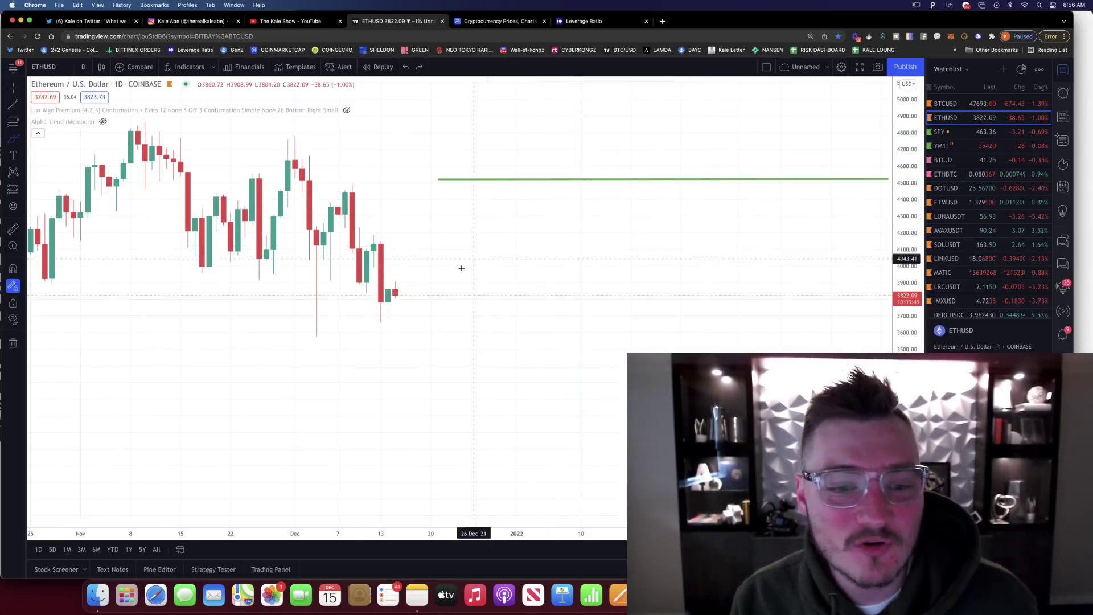
left_click_drag(397, 290, 477, 229)
mouse_move(496, 316)
left_mouse_down()
mouse_move(716, 206)
mouse_move(789, 299)
left_mouse_up()
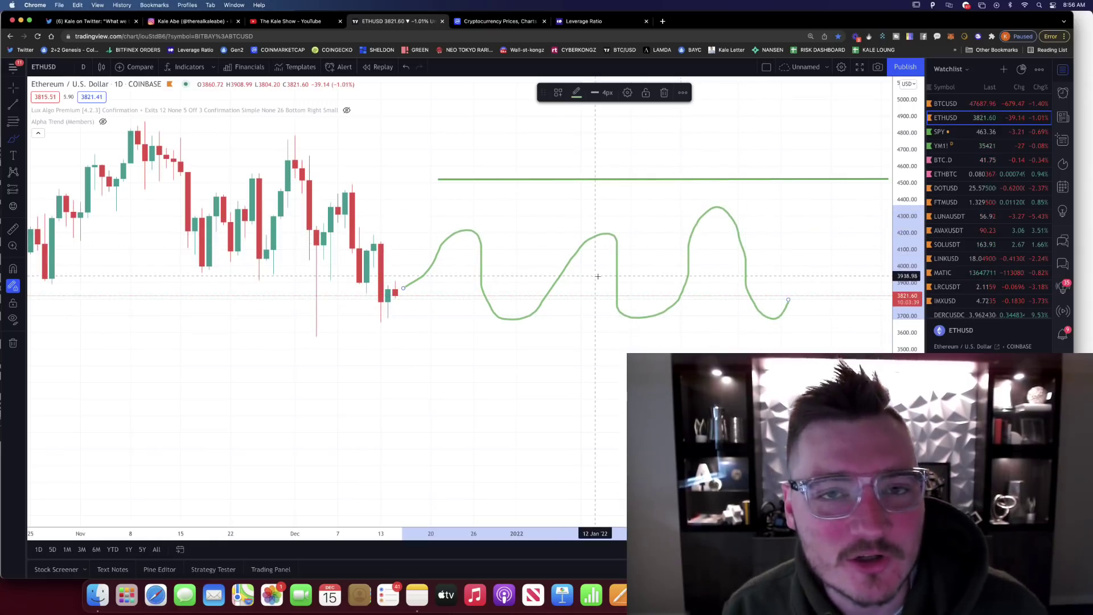
Load the BTCUSD chart and pan the recent candles into focus.
left_click(12, 342)
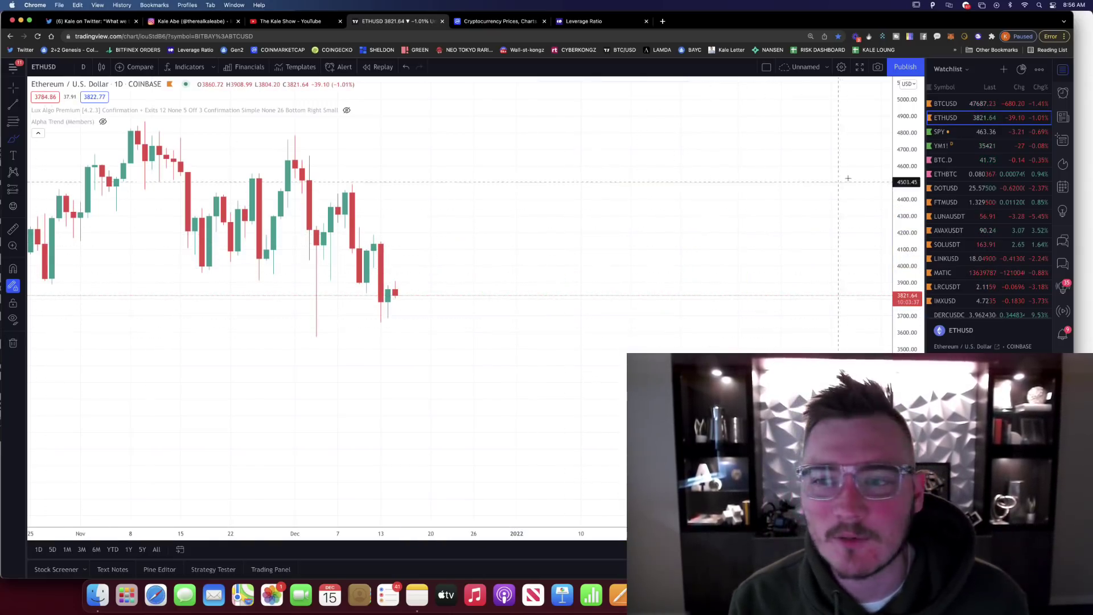
left_click(946, 103)
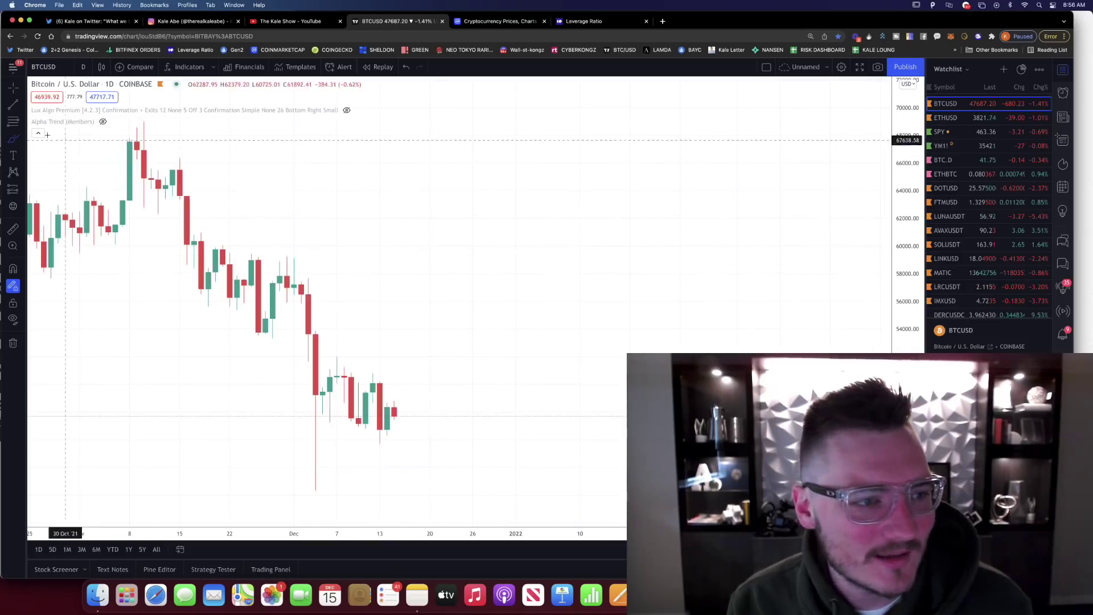
left_click_drag(361, 283, 563, 158)
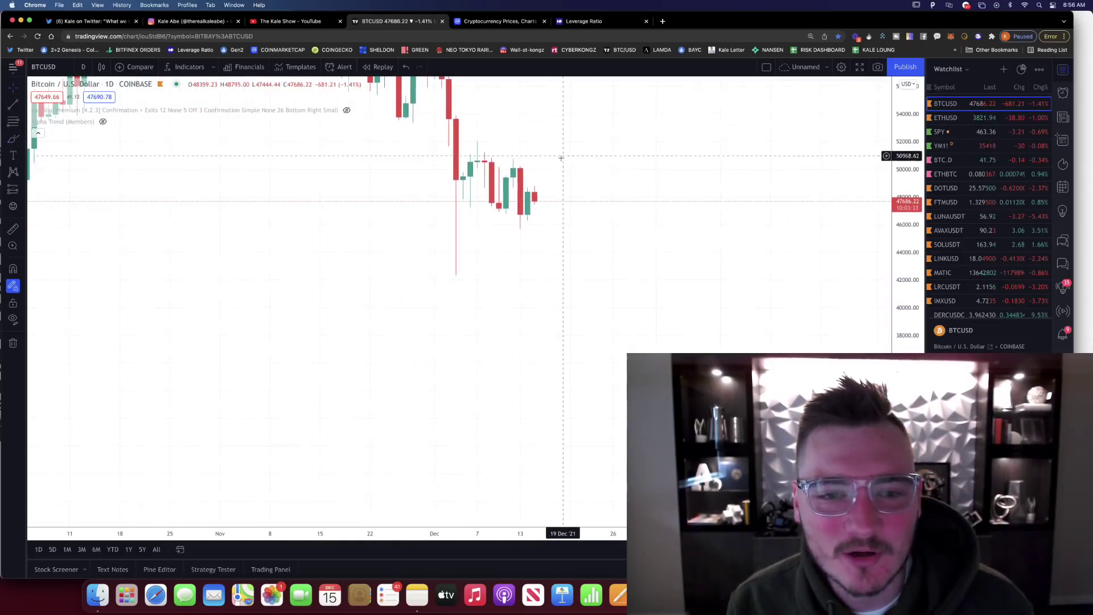
Circle the recent candles freehand, sketch a forecast stroke, then clear all drawings.
left_click(13, 137)
mouse_move(442, 95)
left_mouse_down()
mouse_move(450, 276)
mouse_move(500, 128)
mouse_move(454, 91)
left_mouse_up()
mouse_move(351, 301)
left_mouse_down()
mouse_move(426, 265)
mouse_move(434, 290)
left_mouse_up()
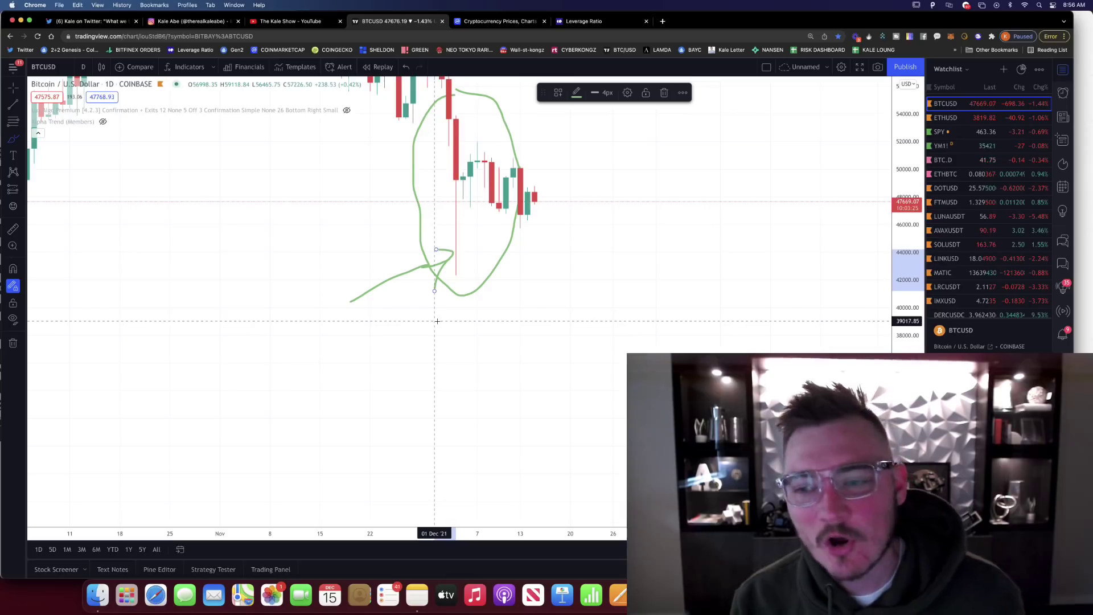
left_click(13, 344)
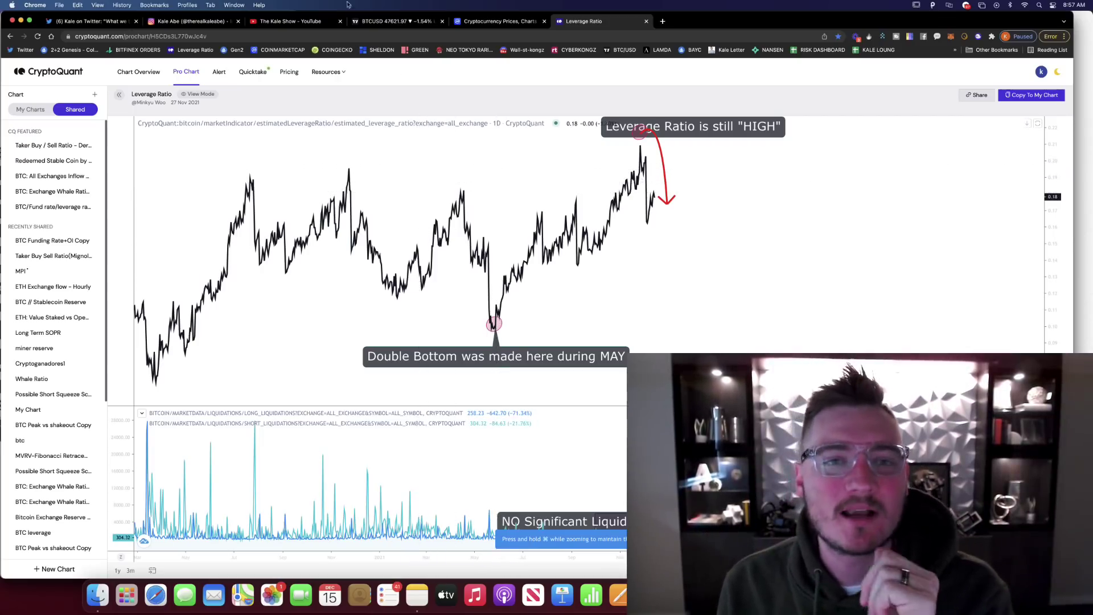
Show CoinMarketCap's cryptocurrency prices page and zoom it in with Cmd+=.
left_click(474, 22)
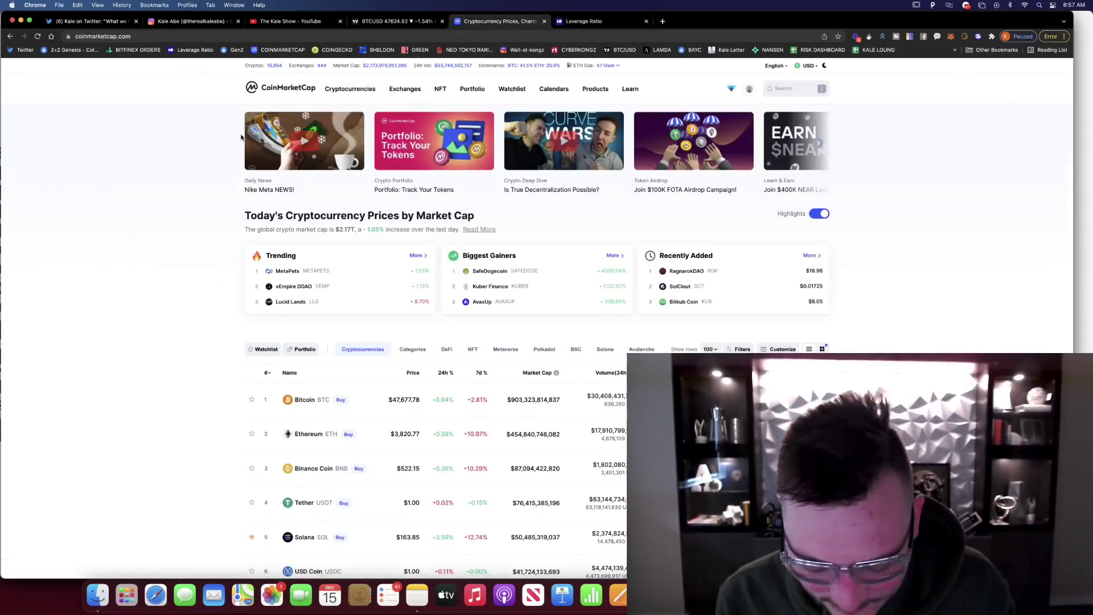
key("super+equal")
key("super+equal")
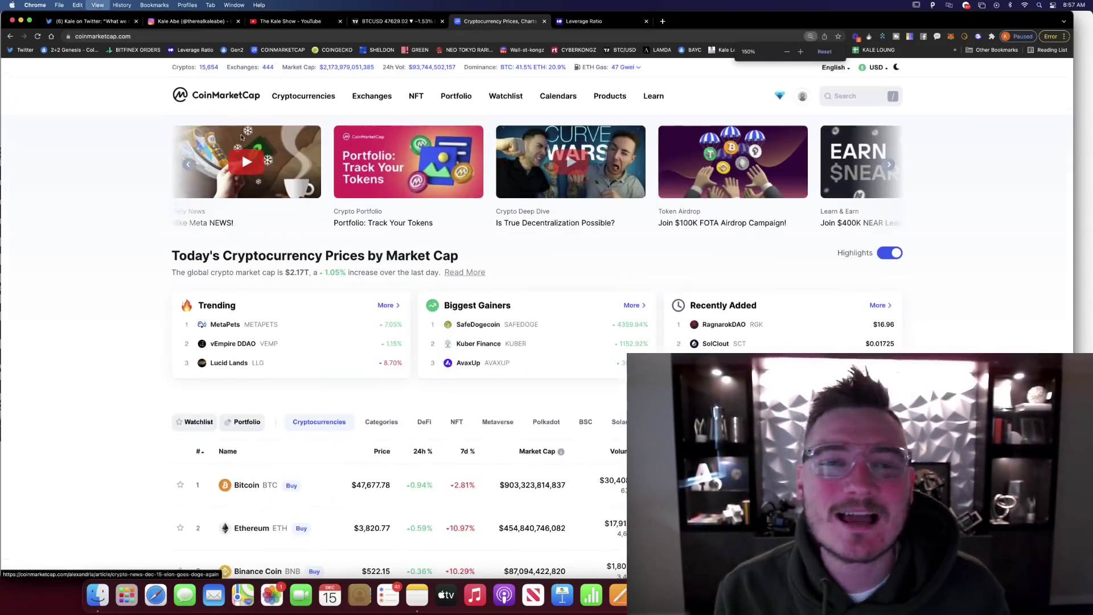
key("super+equal")
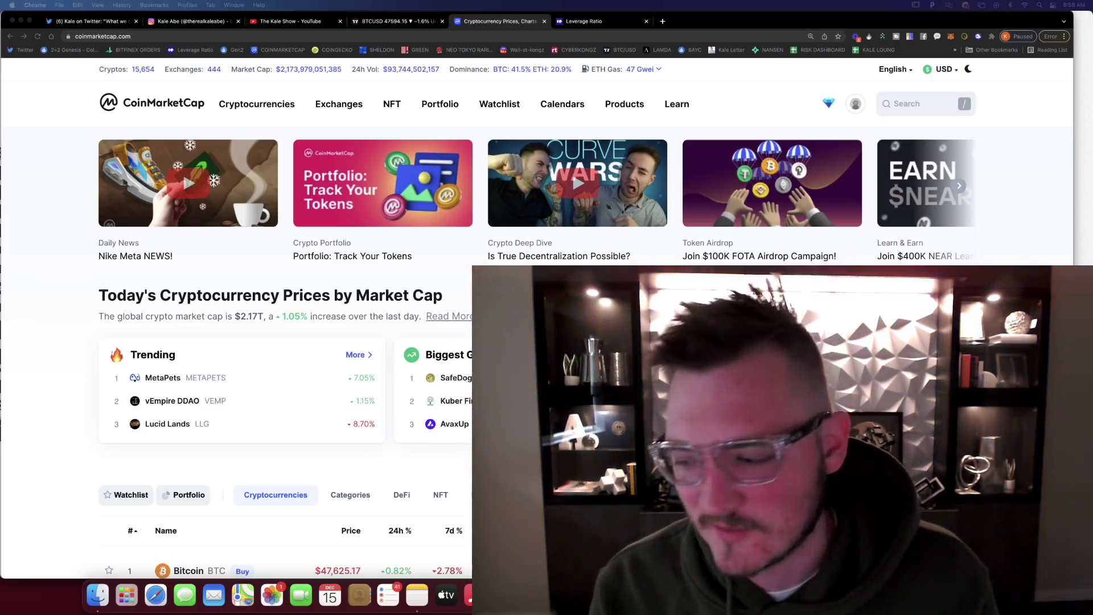
Search 'eth' and load Ethereum's page, briefly checking the Bitcoin chart.
left_click(922, 103)
type("eth")
key("Return")
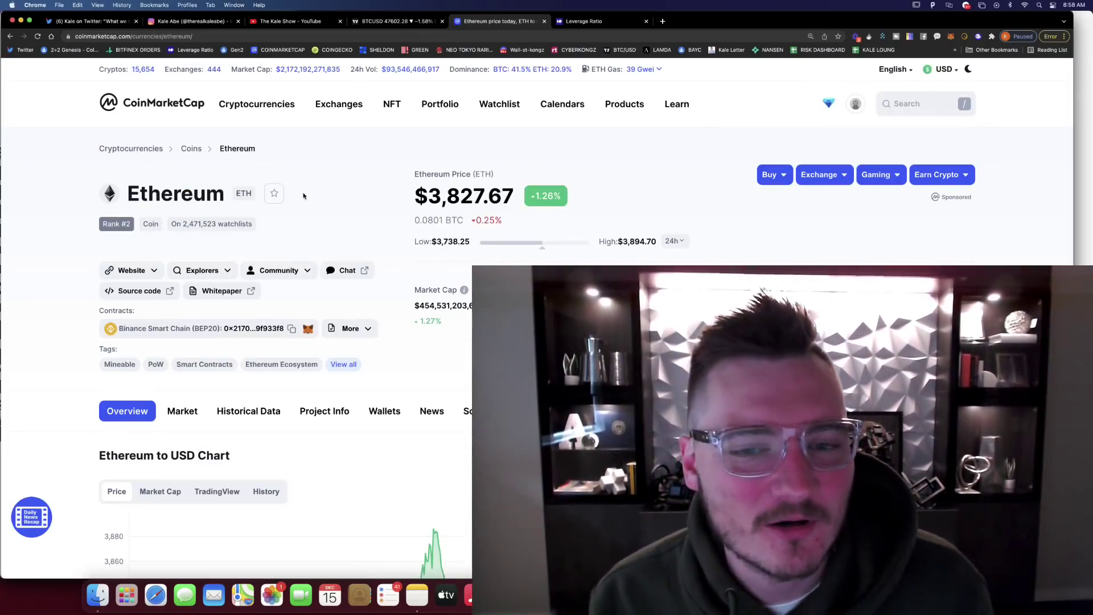
scroll(303, 196, "down", 3)
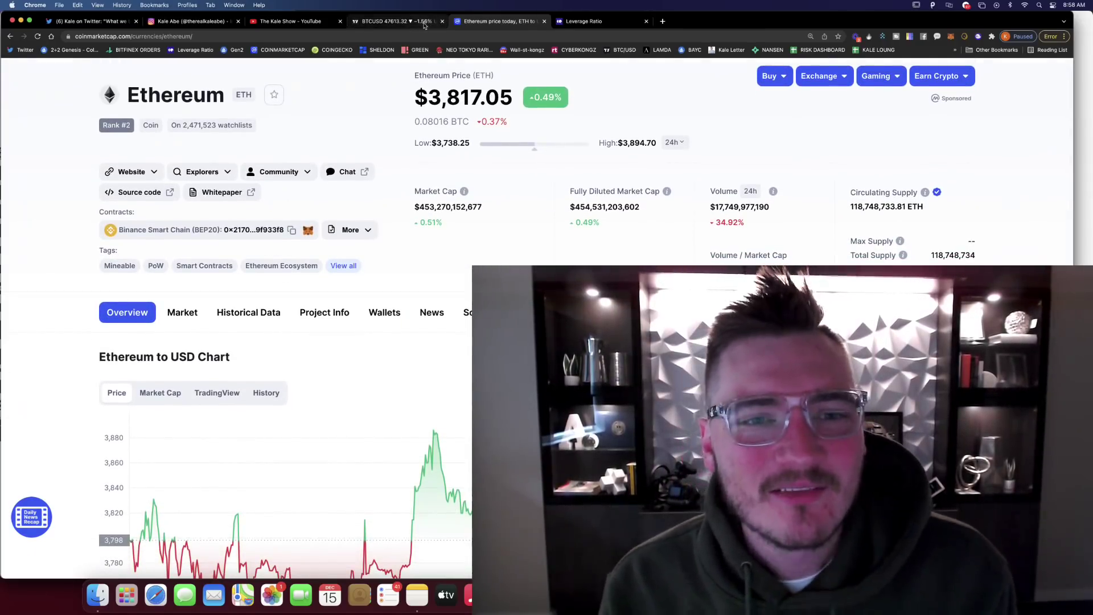
left_click(397, 21)
left_click(504, 21)
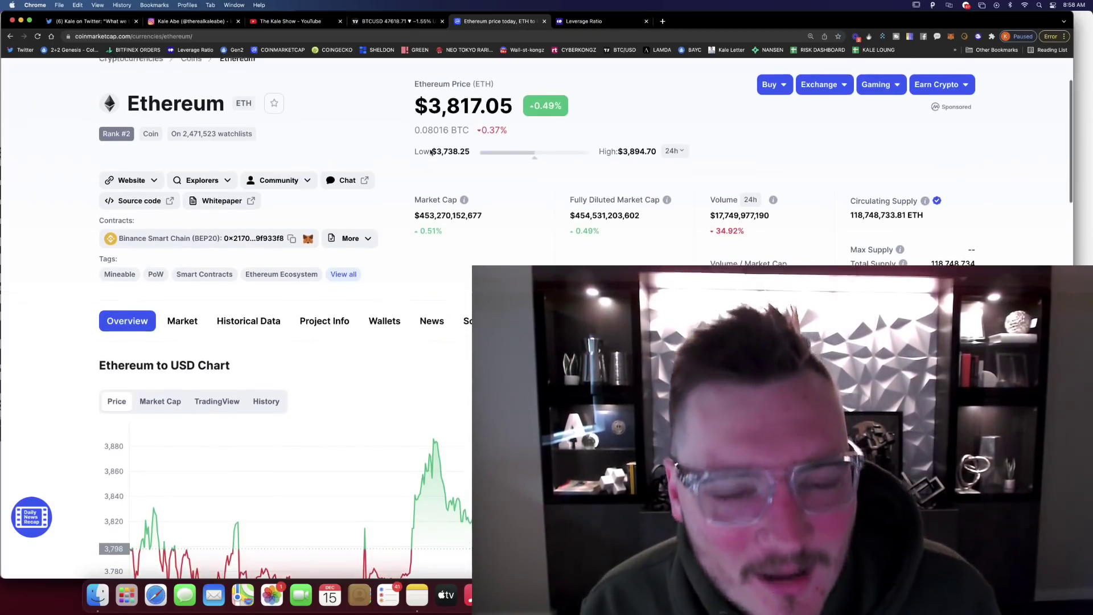
scroll(435, 152, "up", 1)
left_click_drag(414, 108, 515, 101)
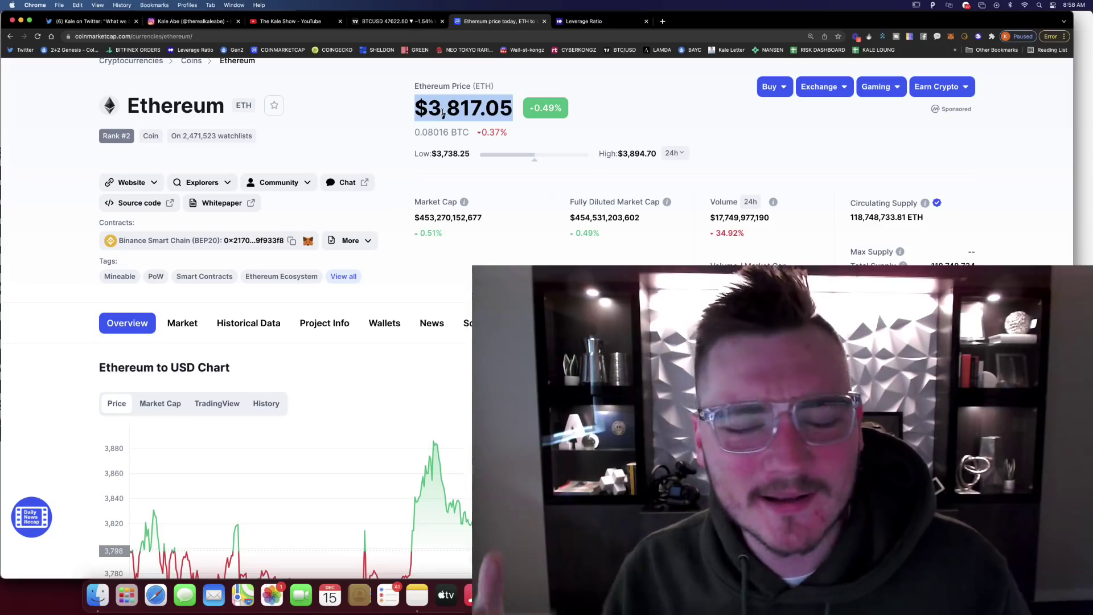
Highlight the current Ethereum price of $3,819.13 while discussing it.
left_click(438, 111)
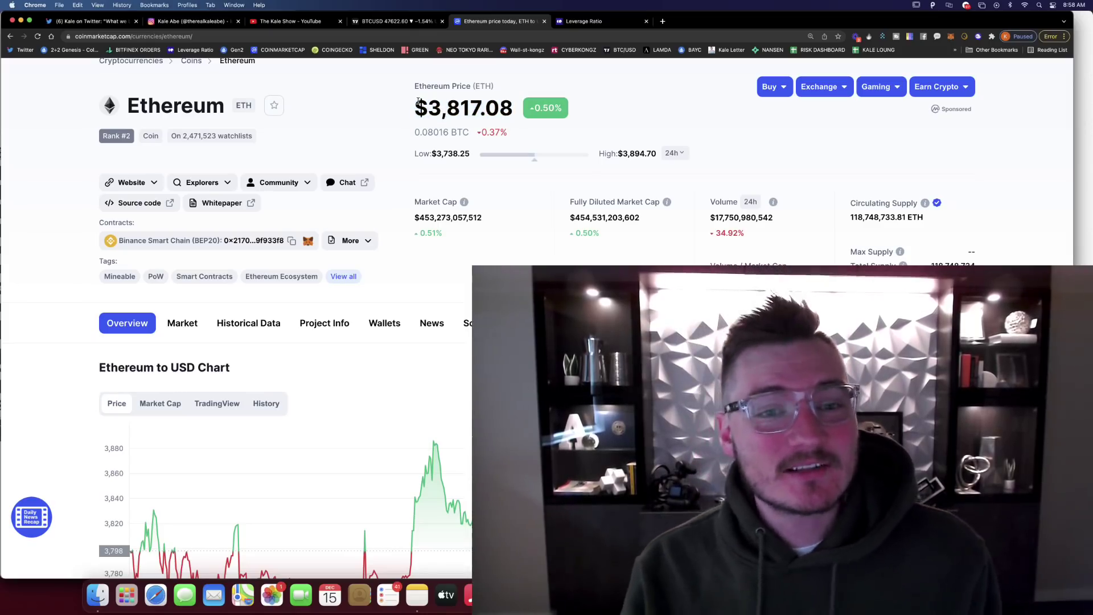
mouse_move(415, 102)
left_mouse_down()
mouse_move(513, 110)
mouse_move(482, 110)
left_mouse_up()
left_click(384, 119)
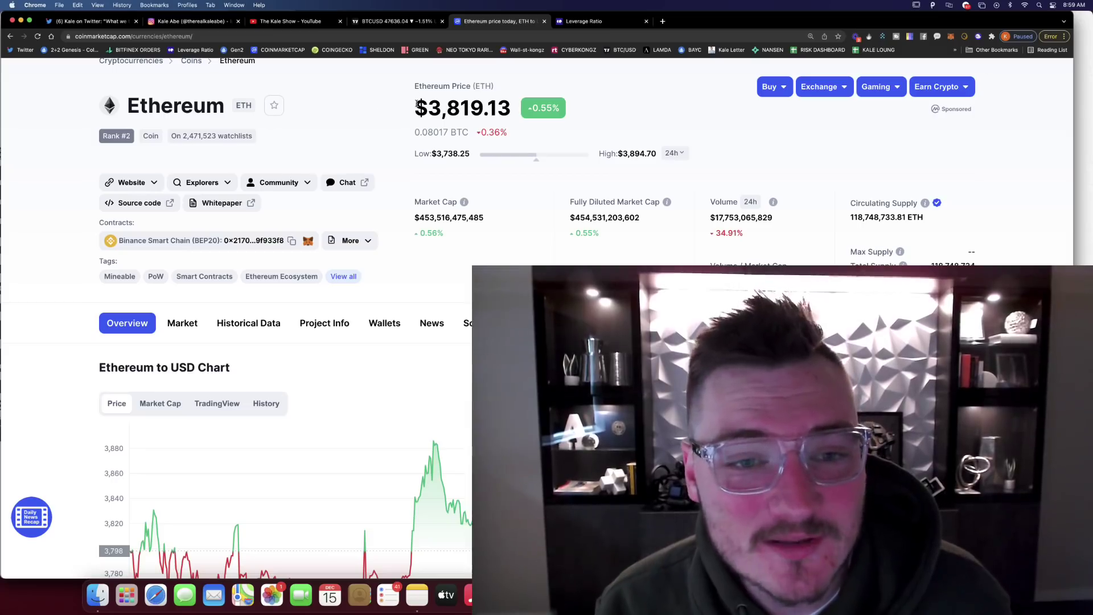
left_click_drag(414, 109, 510, 110)
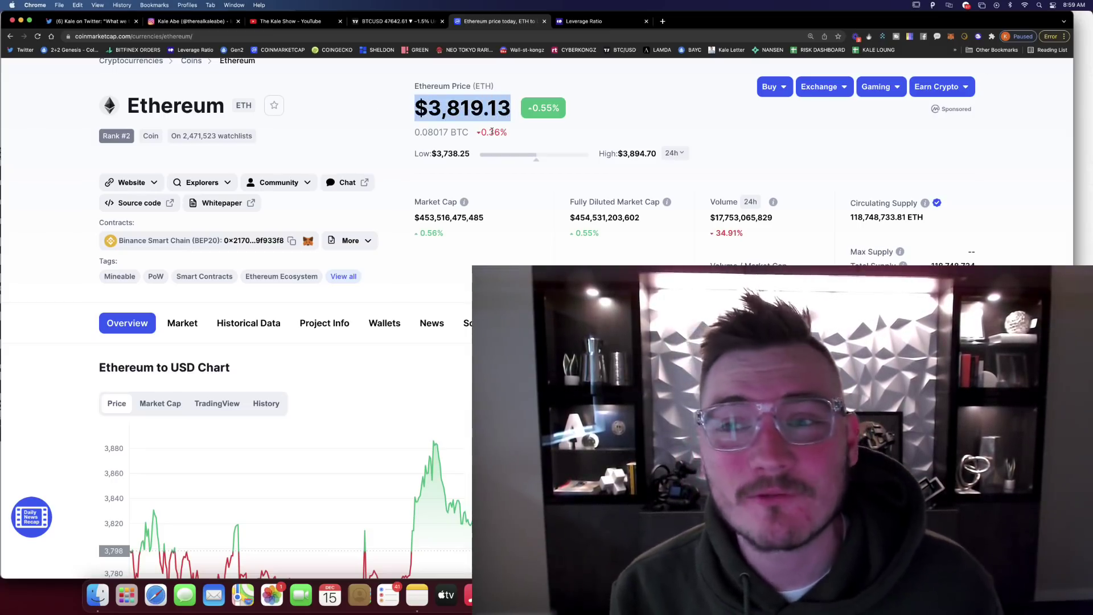
scroll(665, 122, "up", 3)
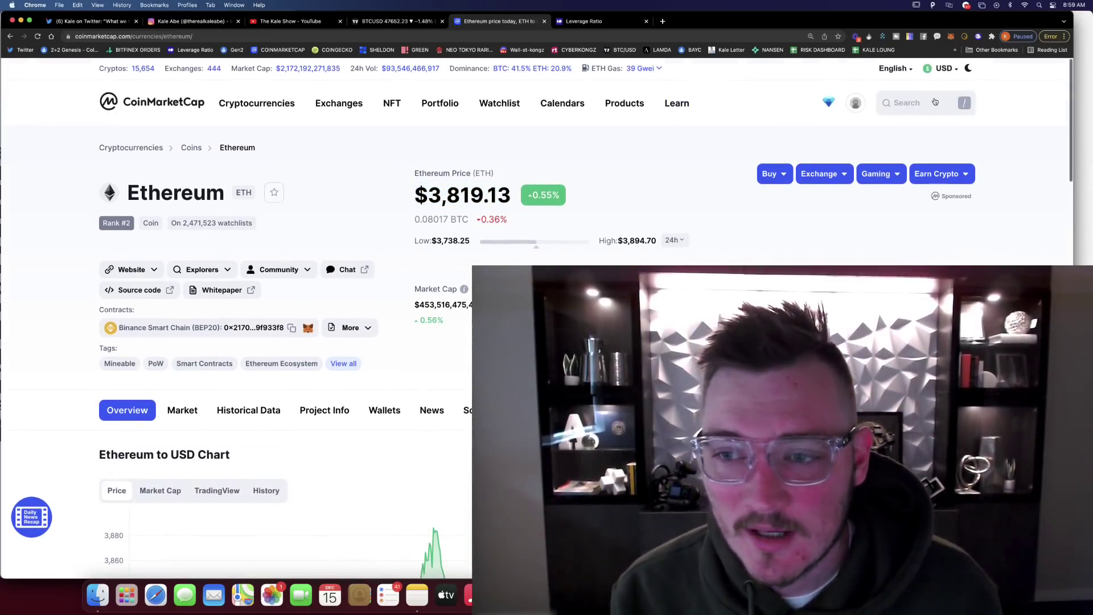
Open the Terra (LUNA) page and set its price chart to the one-month range.
left_click(854, 104)
type("luna")
key("Return")
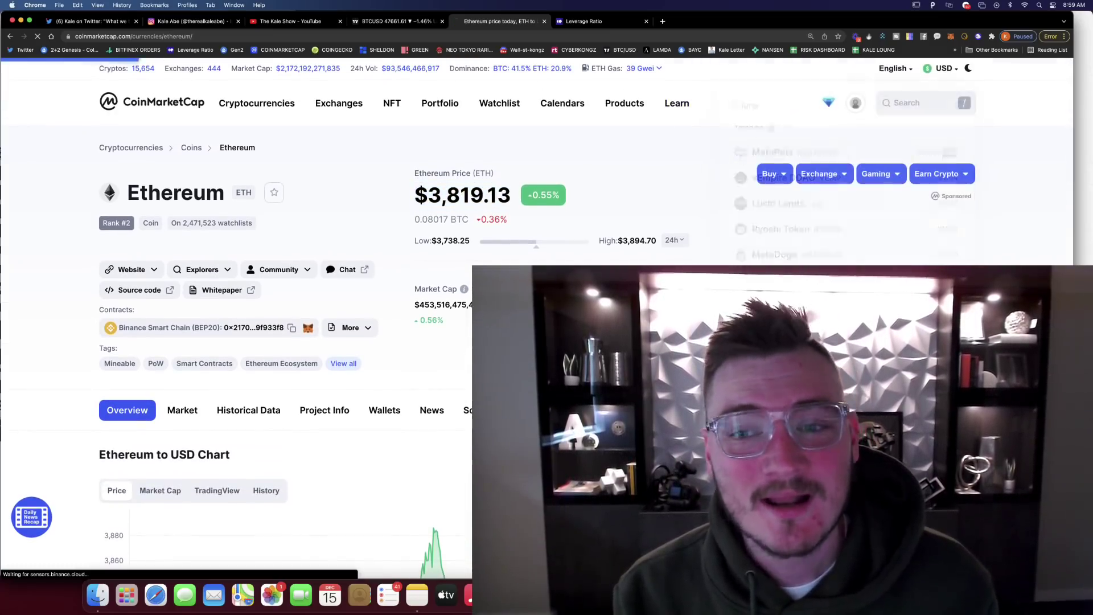
scroll(402, 226, "down", 3)
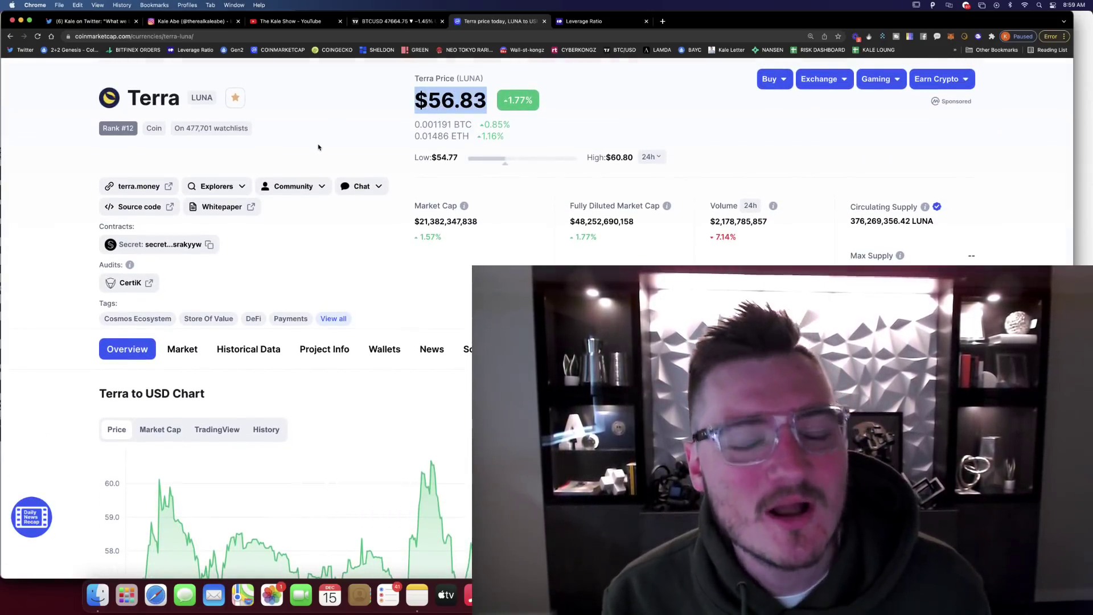
scroll(320, 147, "down", 5)
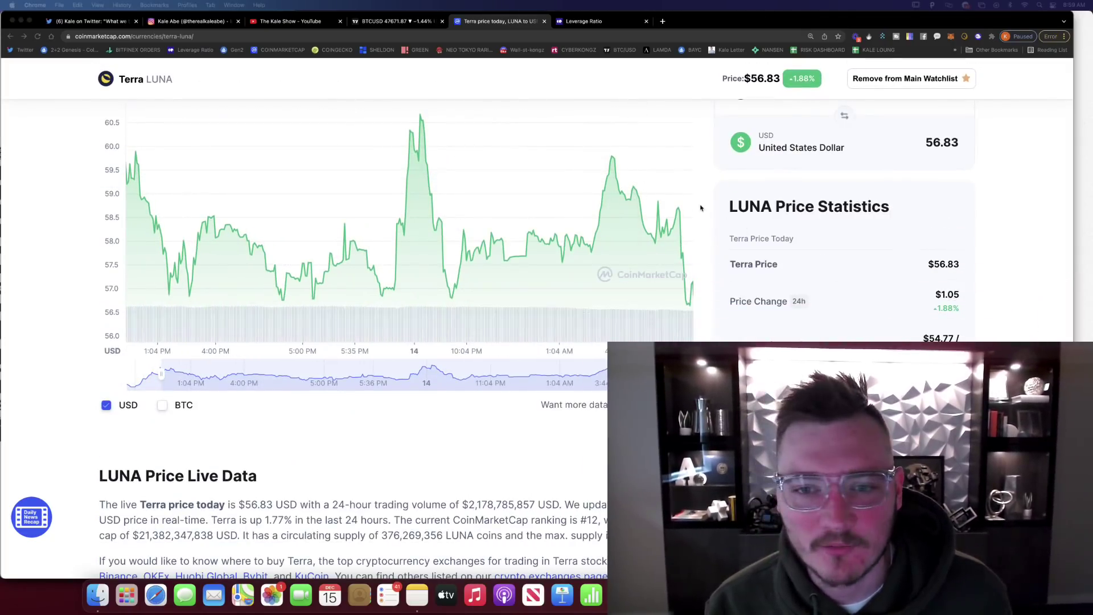
scroll(755, 160, "up", 3)
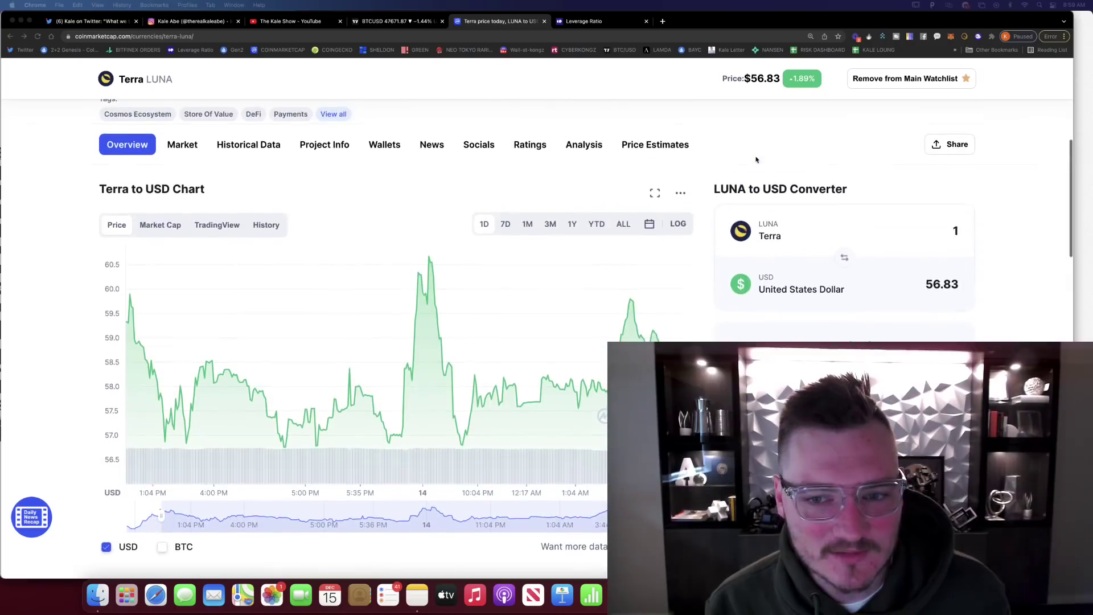
left_click(623, 224)
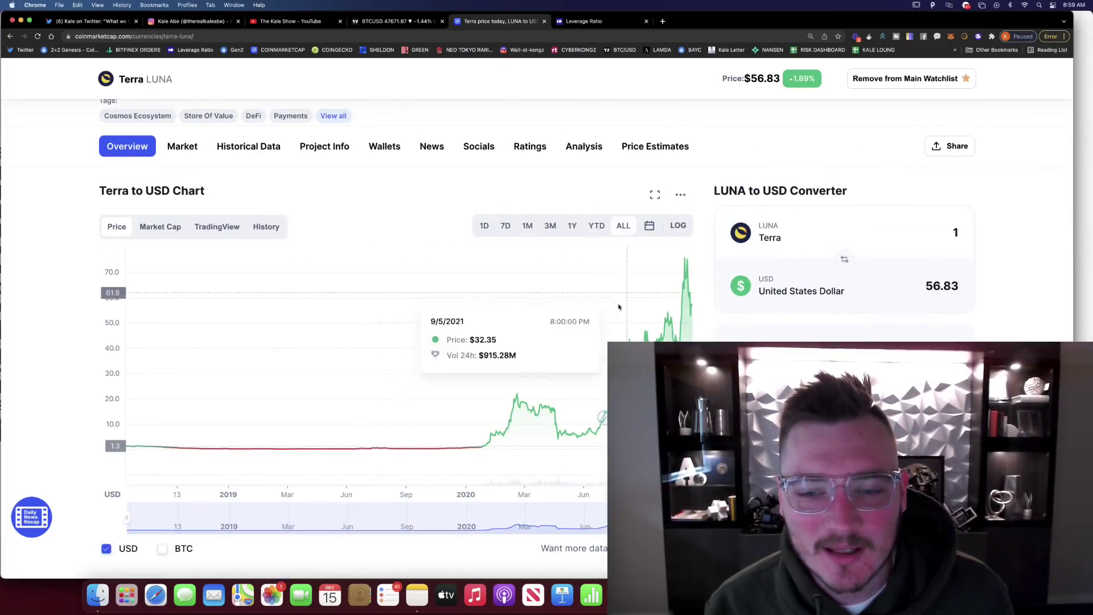
left_click(527, 226)
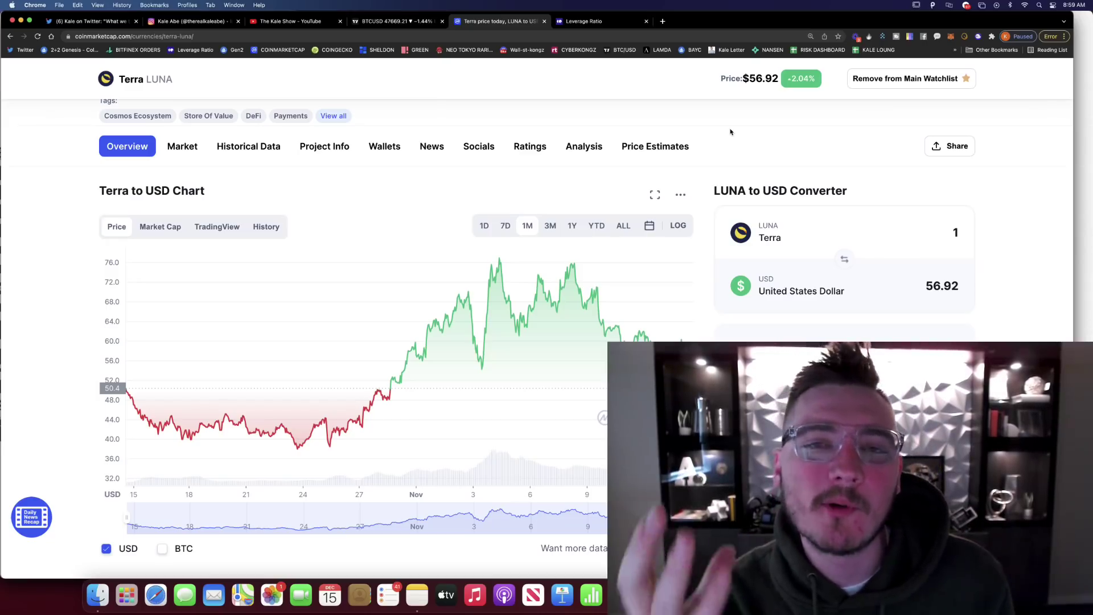
scroll(730, 132, "up", 3)
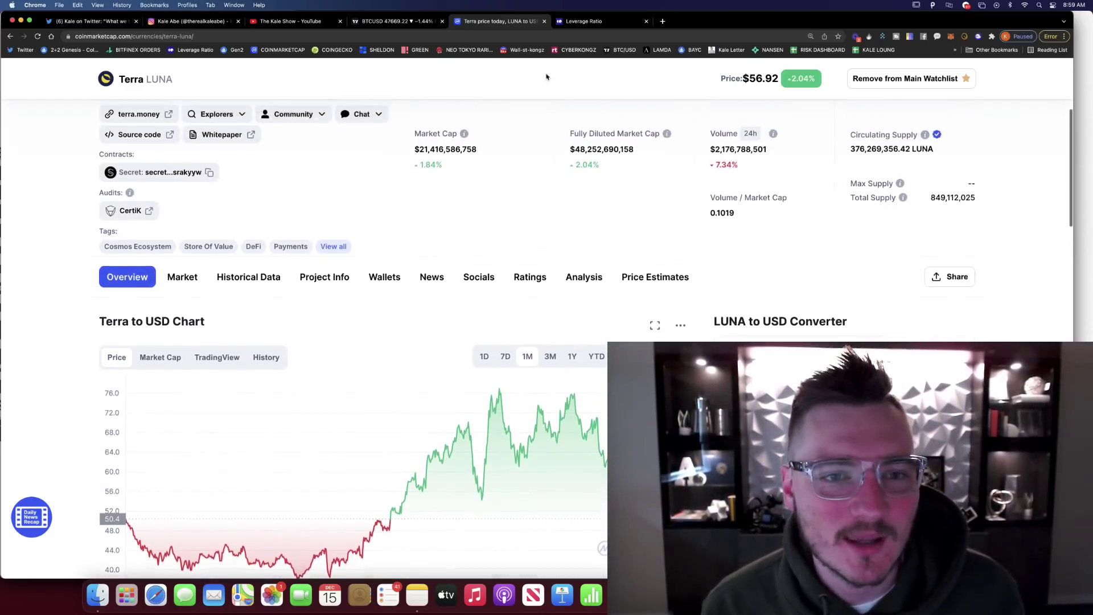
Draw a horizontal level line near 53,500 on the Bitcoin chart, then return to Terra.
left_click(397, 21)
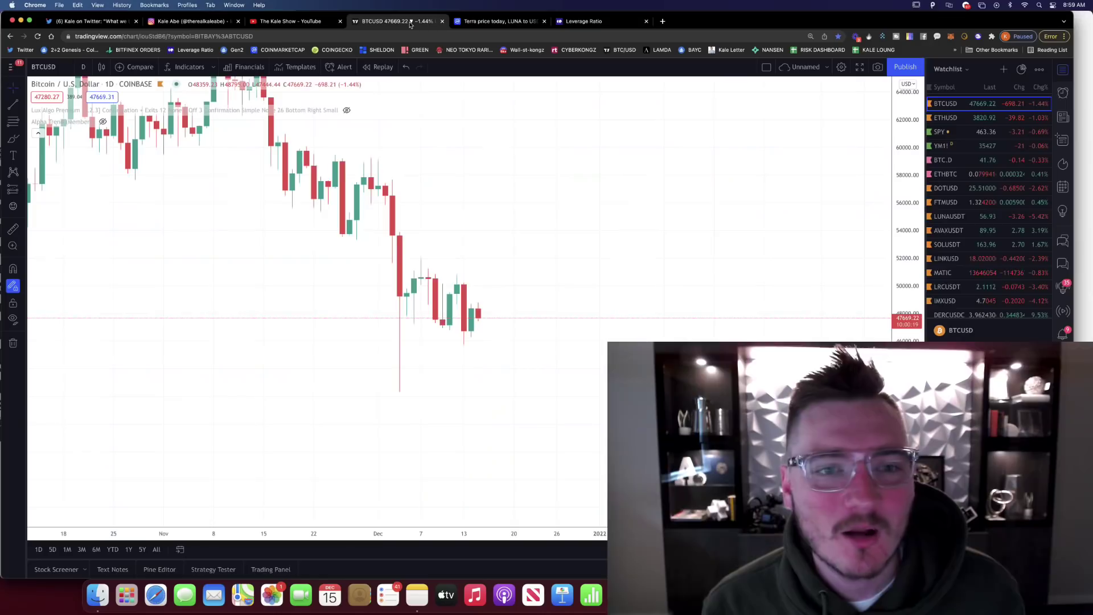
left_click(15, 107)
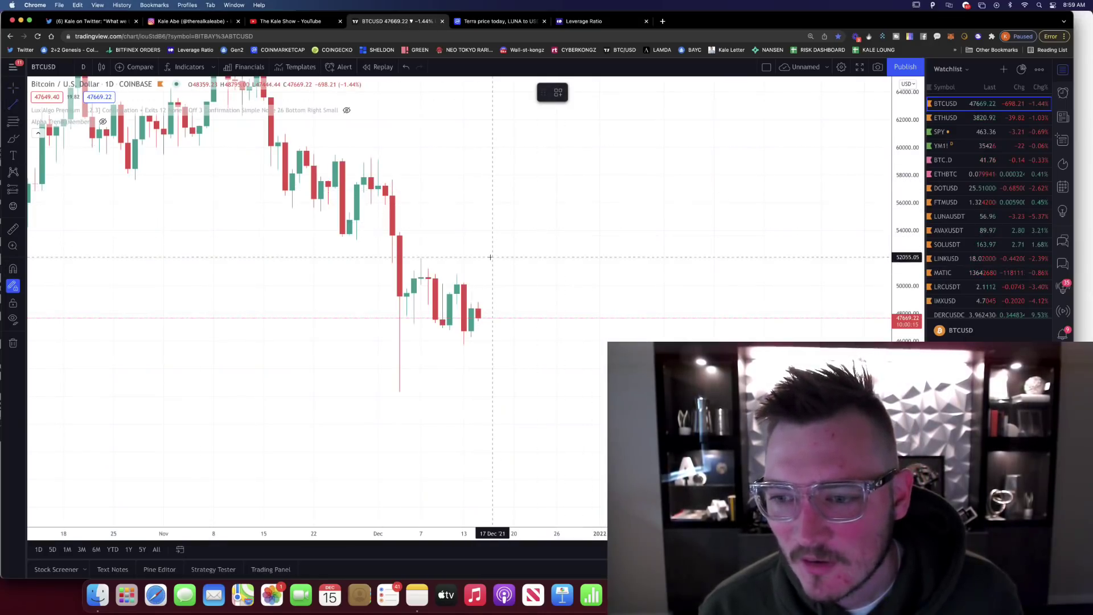
left_click(492, 237)
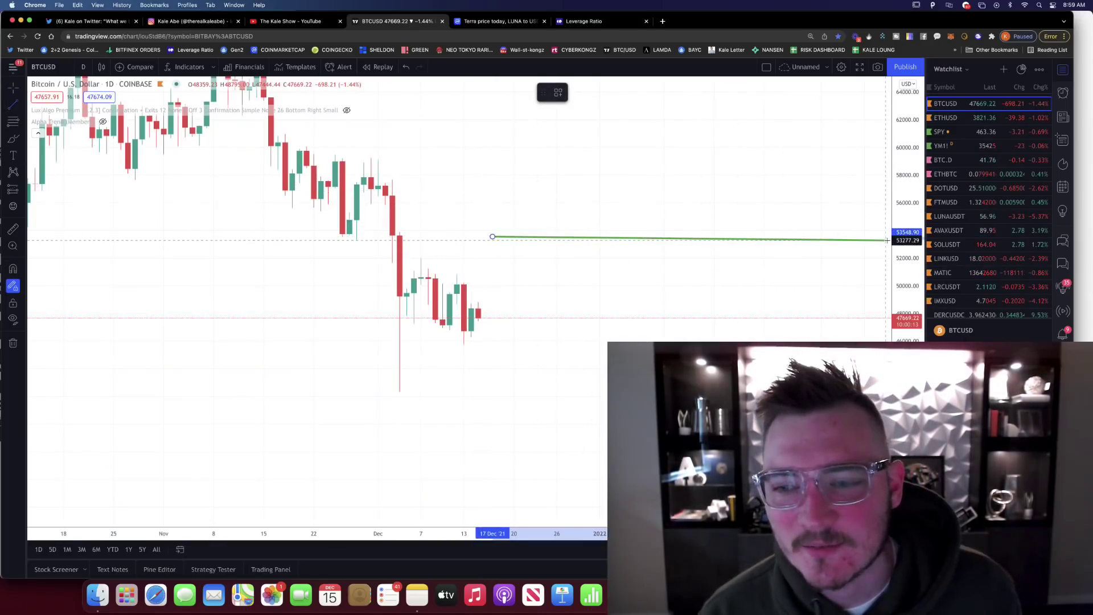
left_click(885, 242)
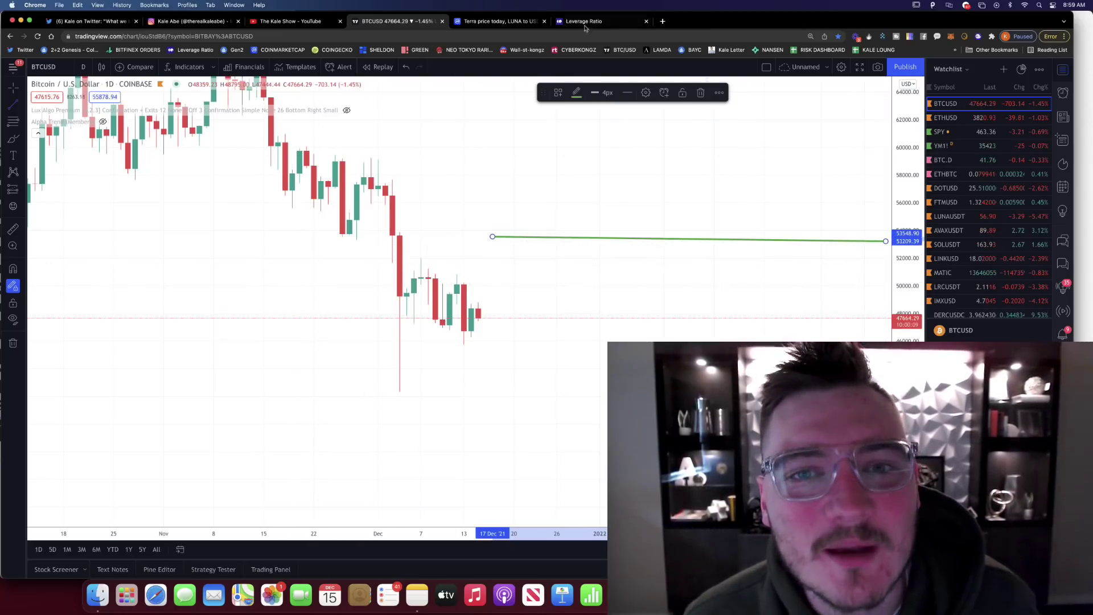
left_click(525, 23)
scroll(469, 219, "up", 3)
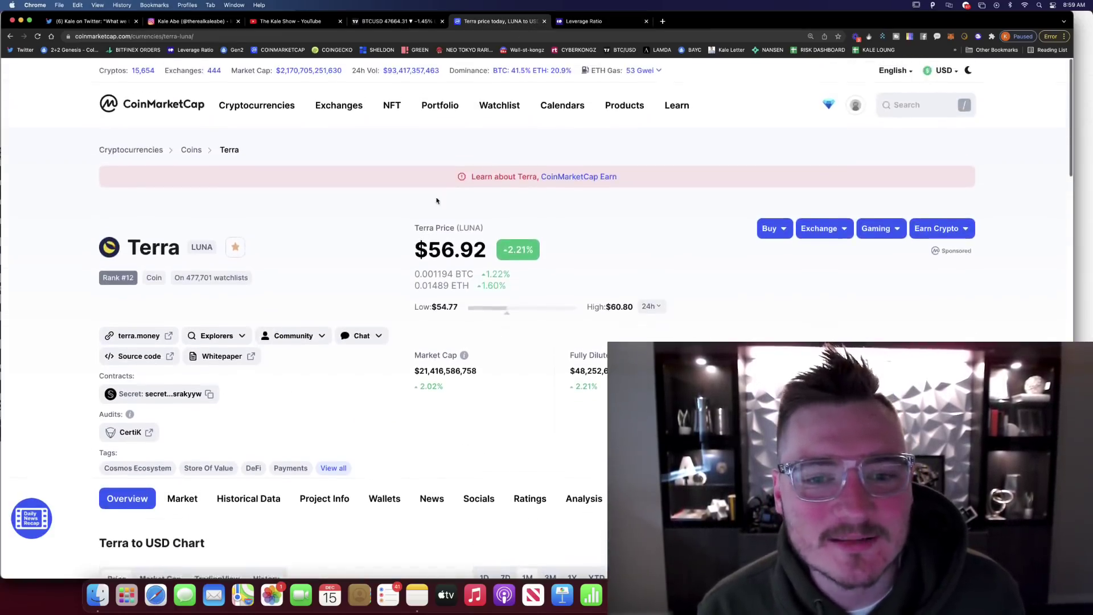
scroll(469, 219, "down", 1)
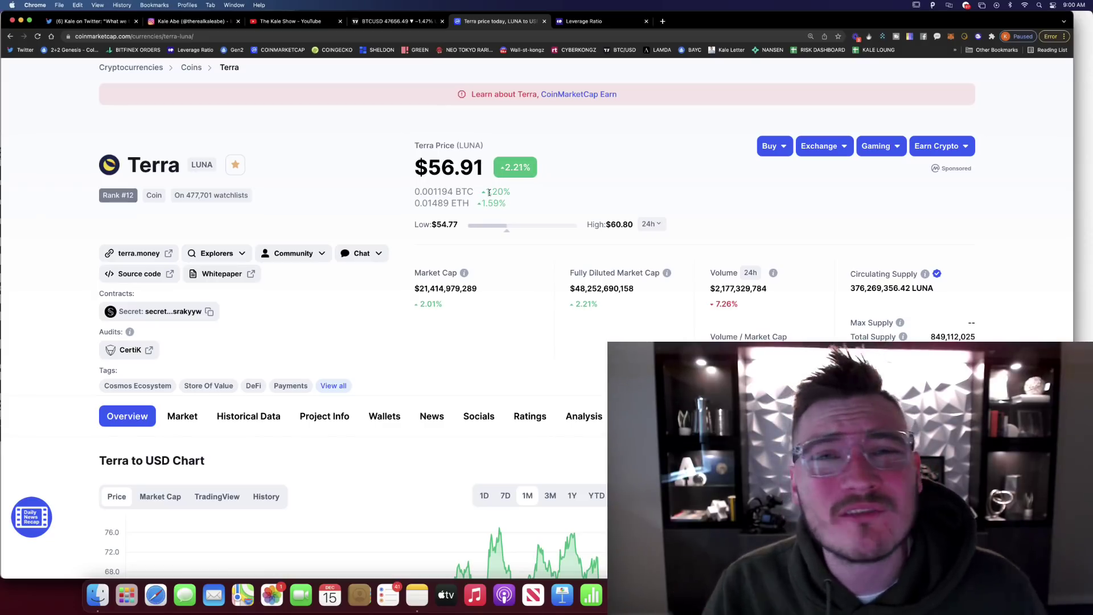
scroll(489, 192, "down", 1)
scroll(582, 120, "up", 2)
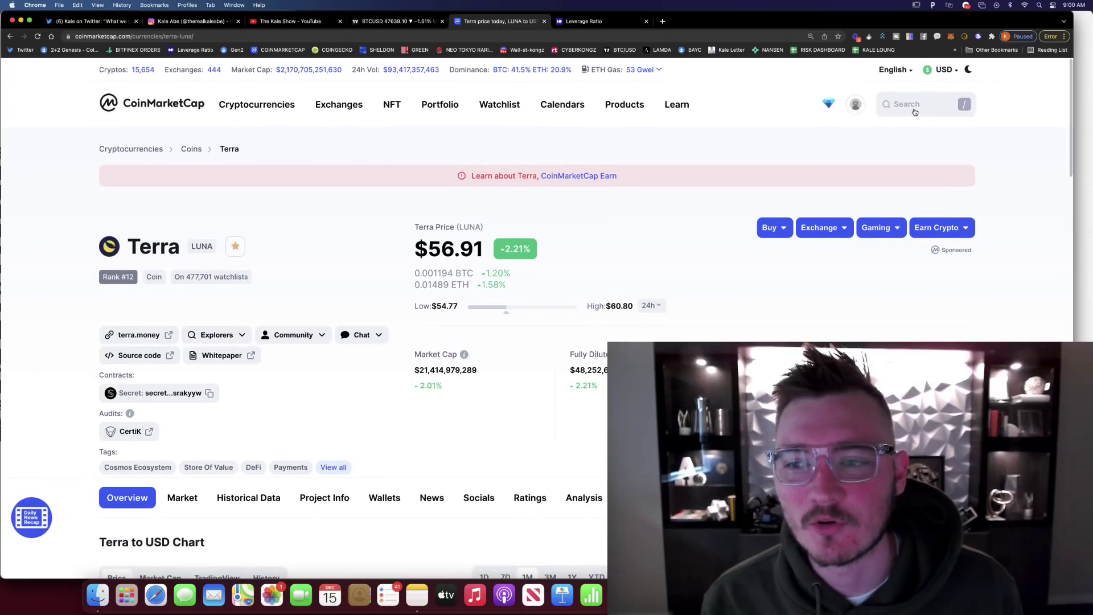
Open Avalanche (AVAX), view its chart at 1M then 3M, then switch to CryptoQuant.
key("/")
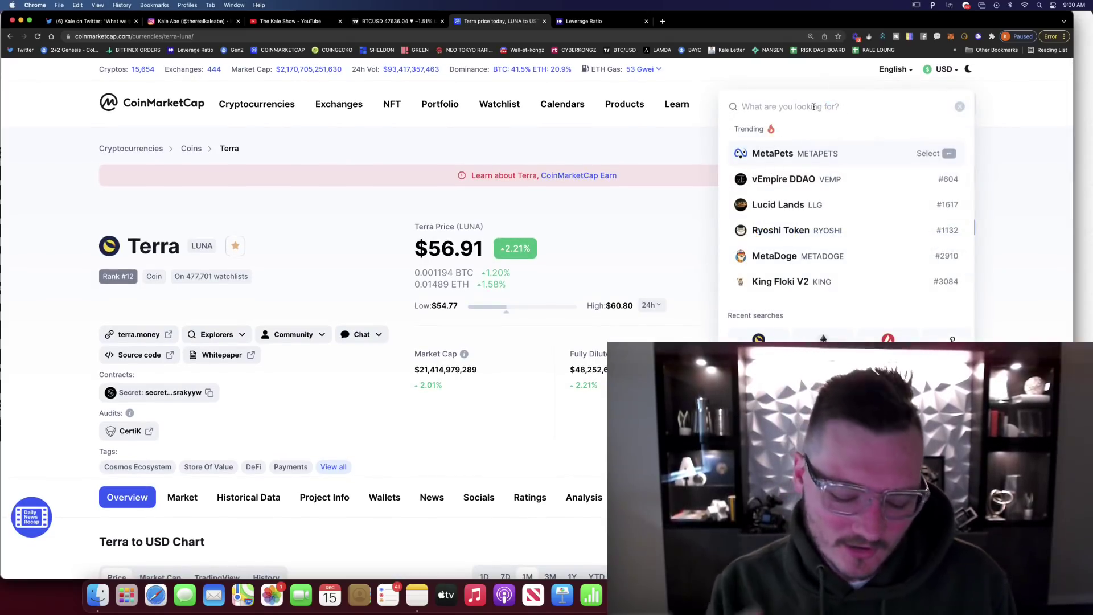
type("avax")
key("Return")
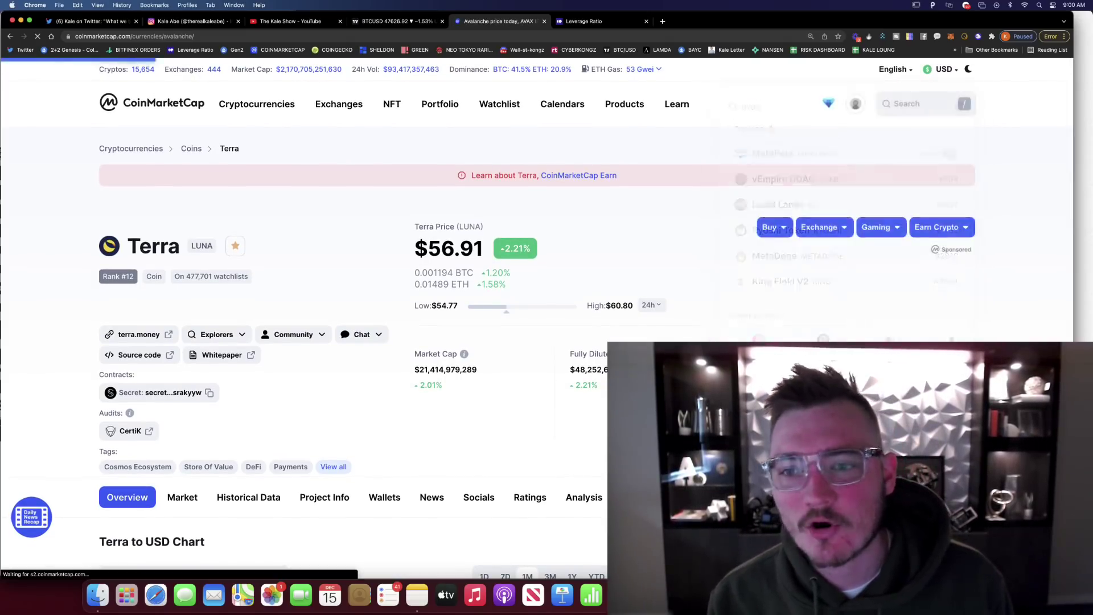
scroll(343, 207, "down", 1)
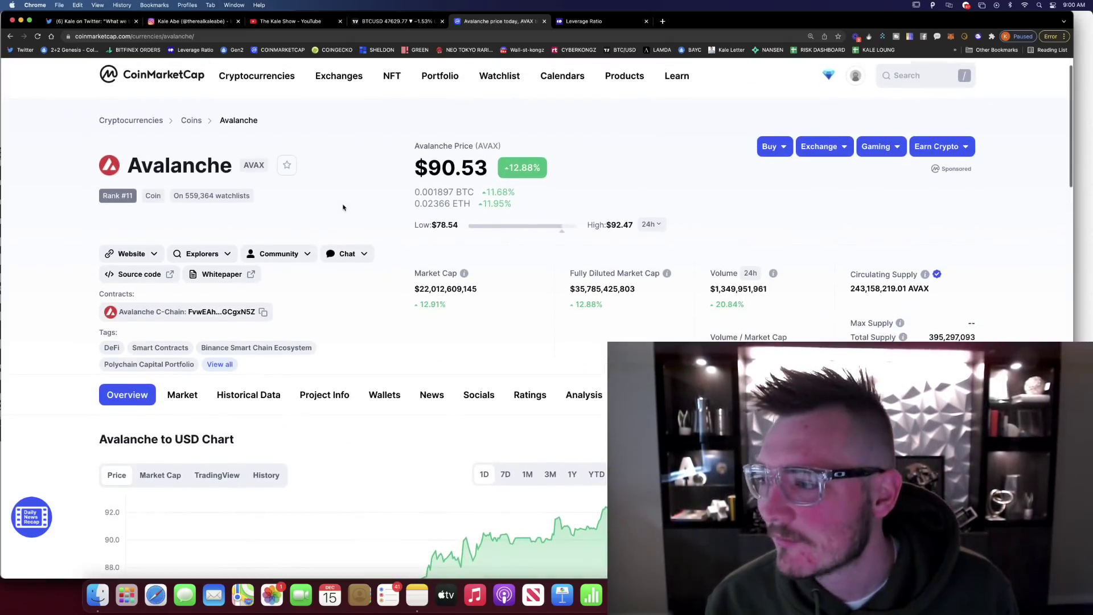
scroll(342, 207, "down", 5)
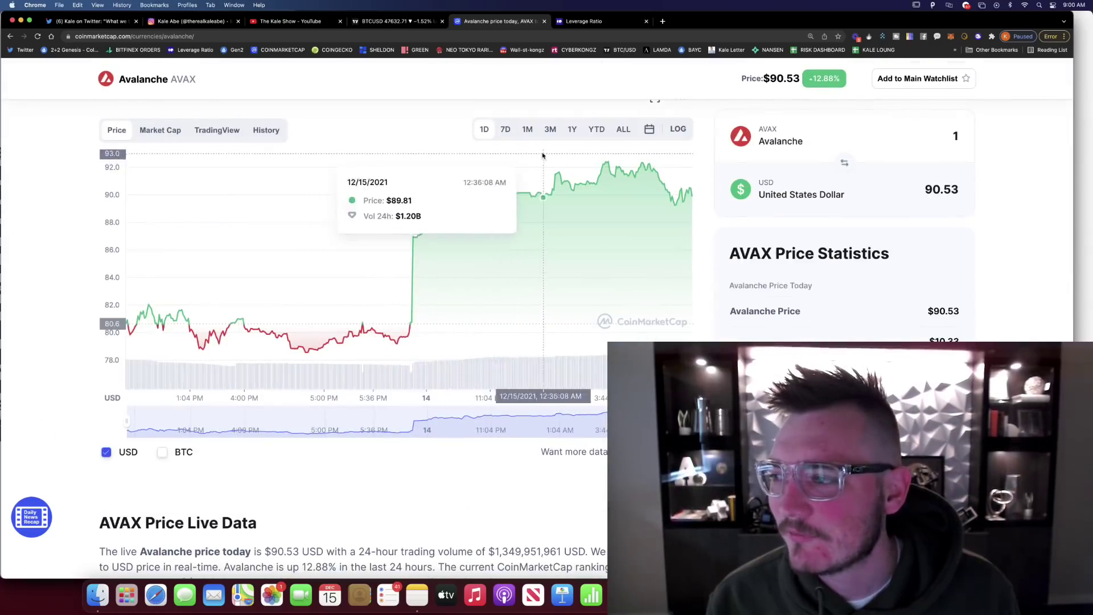
left_click(527, 135)
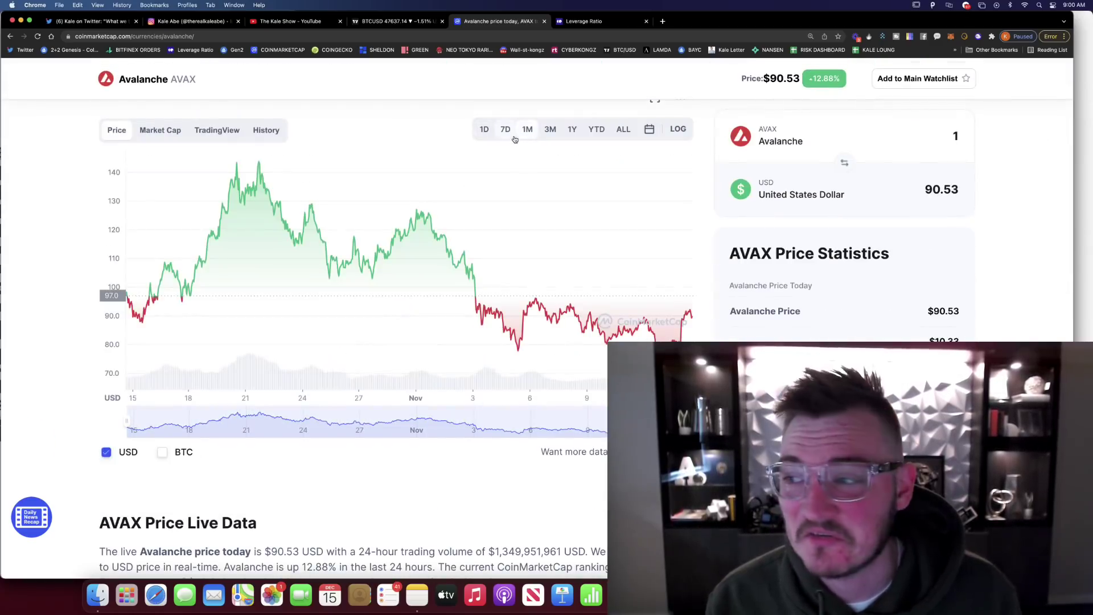
left_click(547, 131)
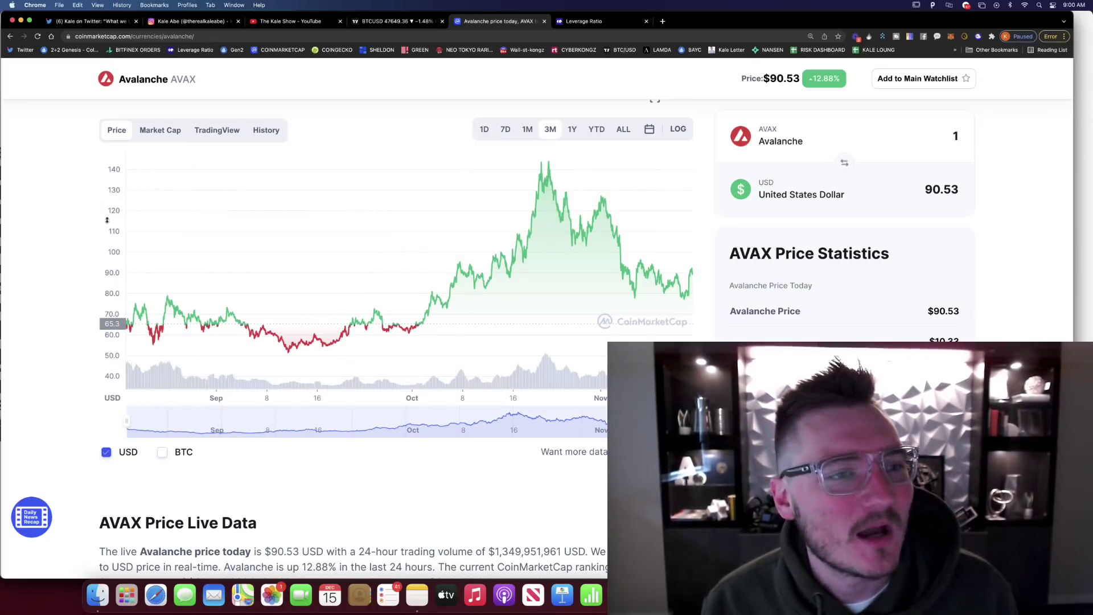
scroll(107, 221, "up", 2)
scroll(54, 208, "up", 5)
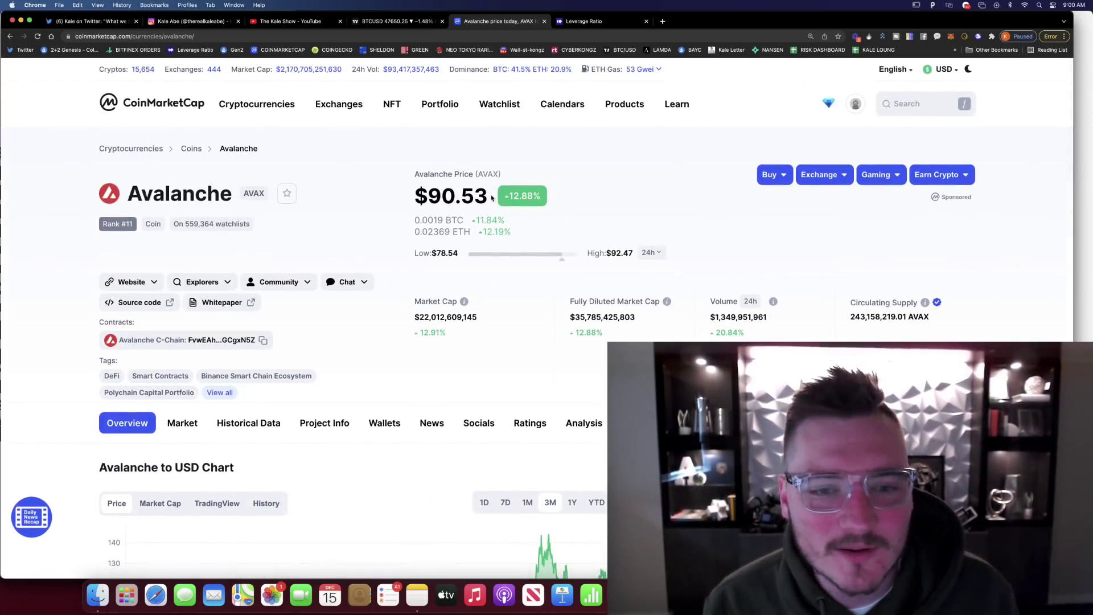
key("ctrl+Tab")
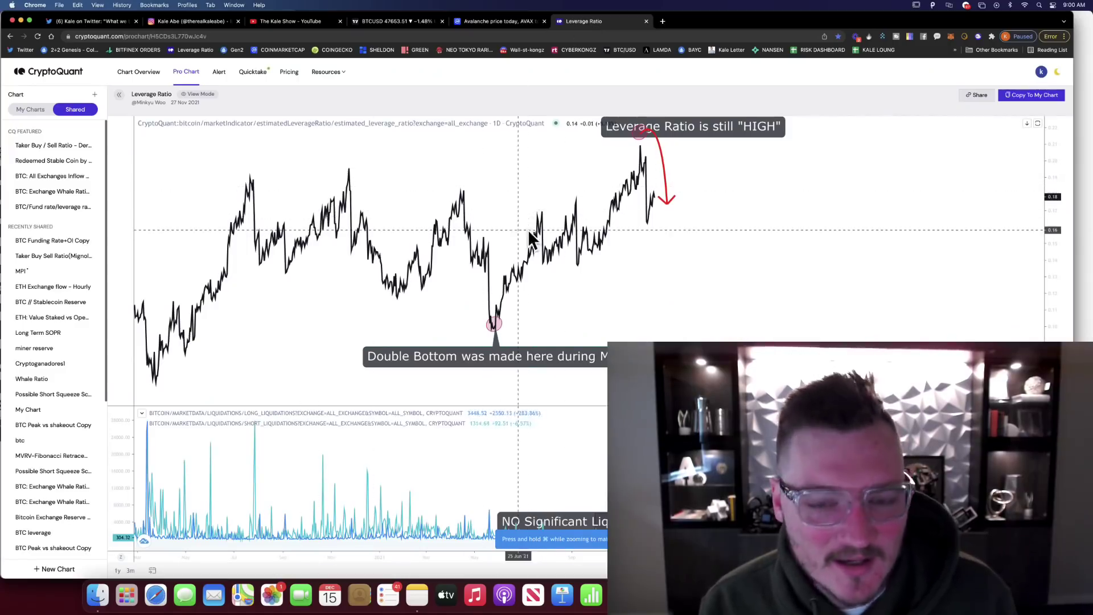
Check the Leverage Ratio tab, then review Avalanche's $89.89 price, market cap and supply.
left_click(481, 24)
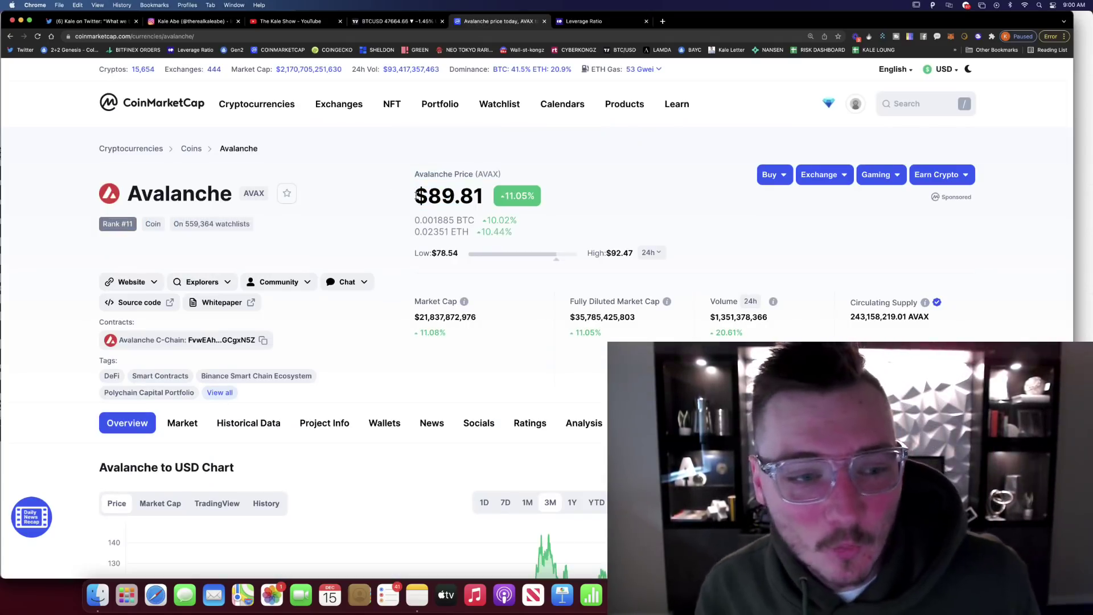
scroll(419, 196, "down", 1)
left_click(586, 21)
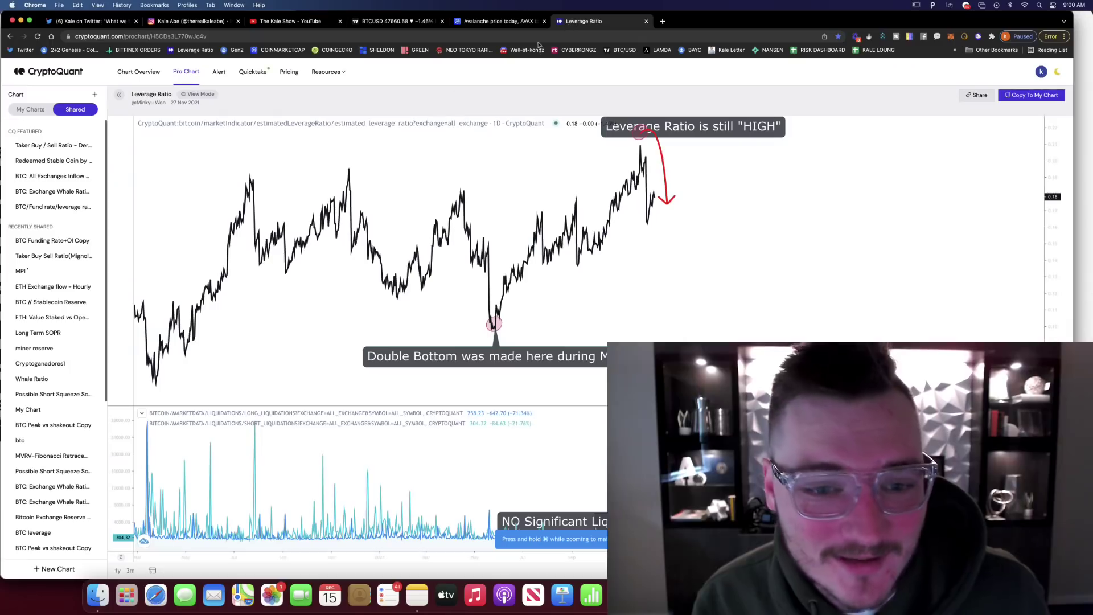
left_click(497, 18)
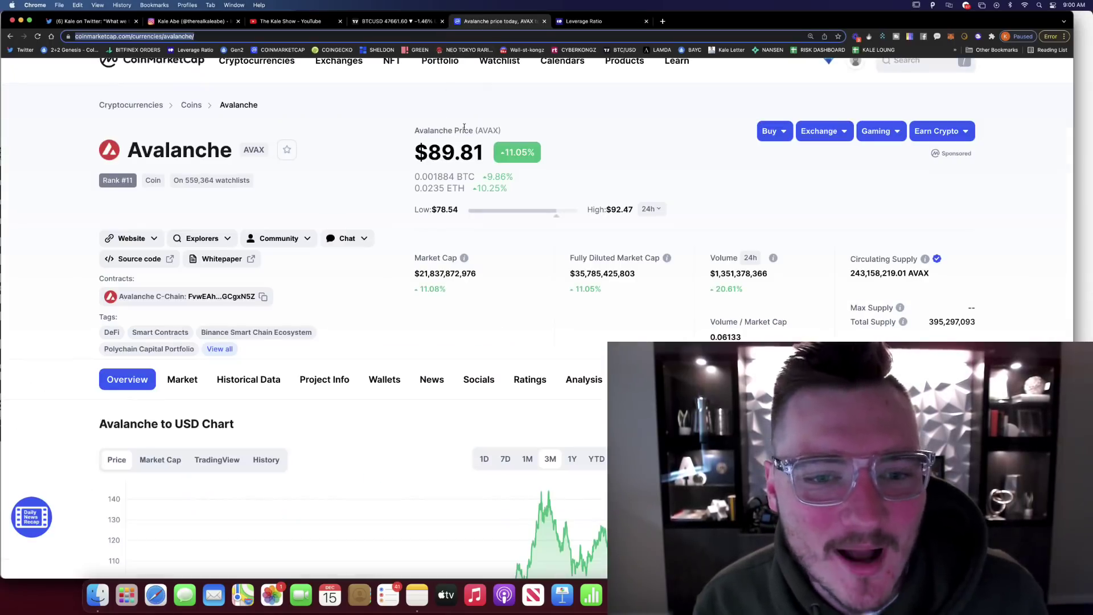
left_click(417, 150)
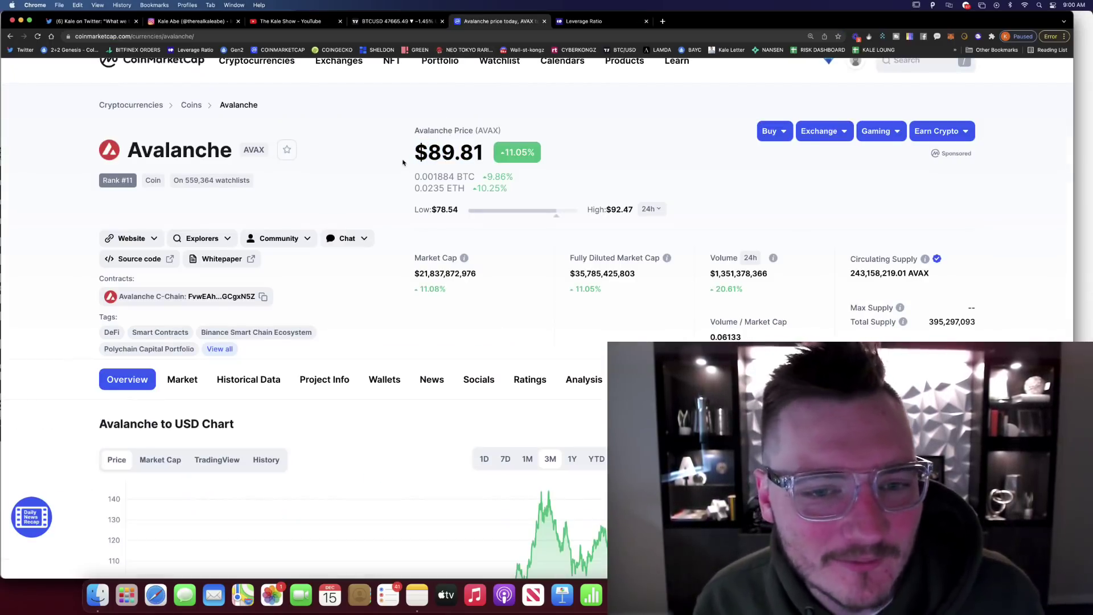
scroll(403, 163, "down", 1)
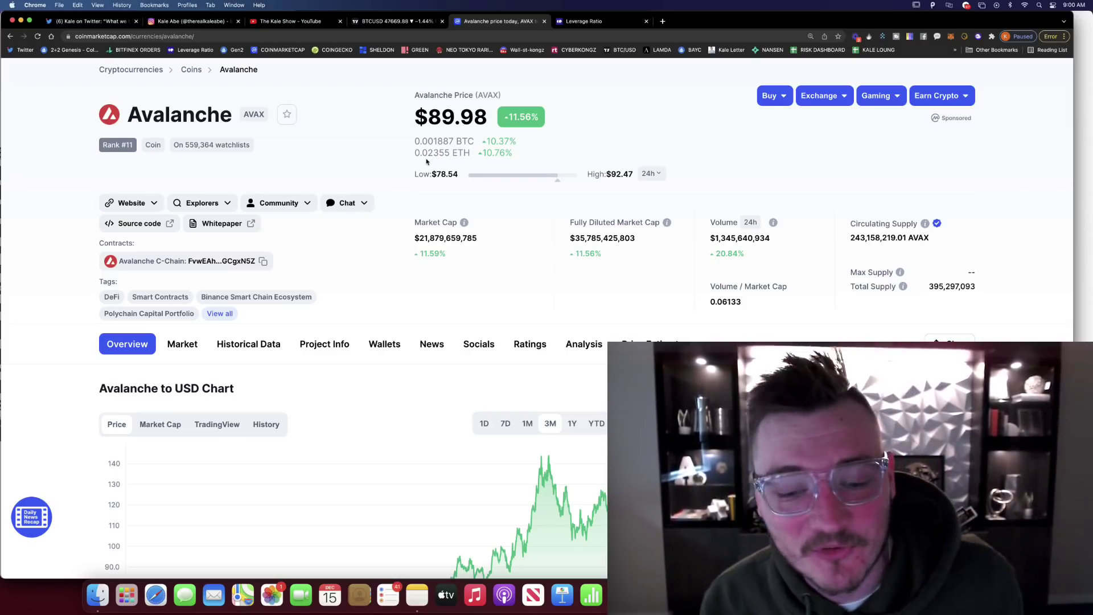
scroll(426, 160, "down", 2)
scroll(341, 145, "up", 3)
scroll(282, 130, "up", 1)
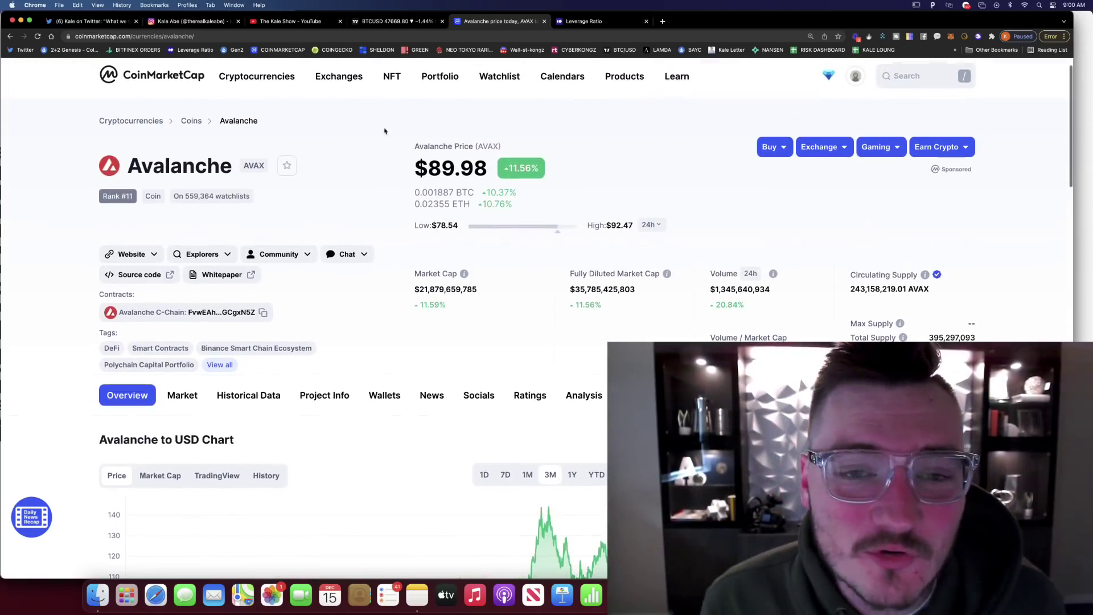
scroll(335, 154, "down", 1)
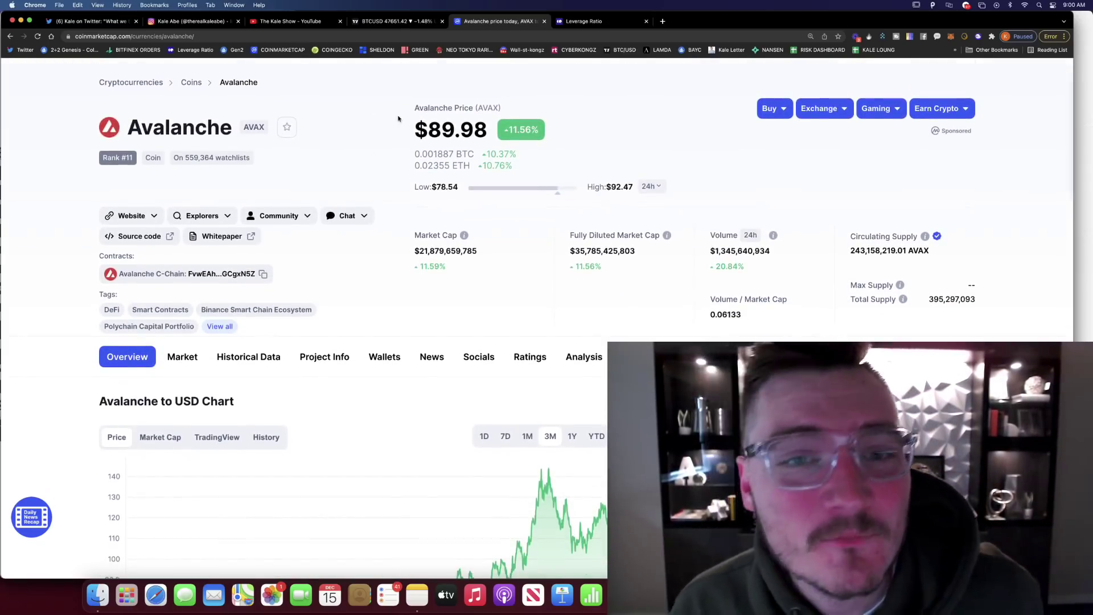
scroll(416, 122, "down", 1)
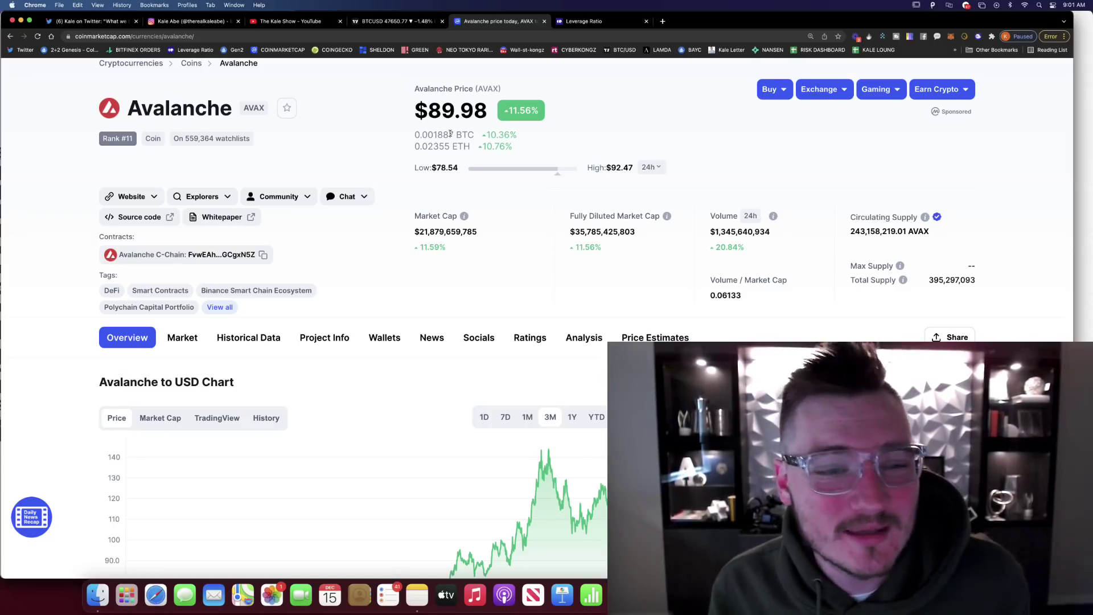
left_click(415, 230)
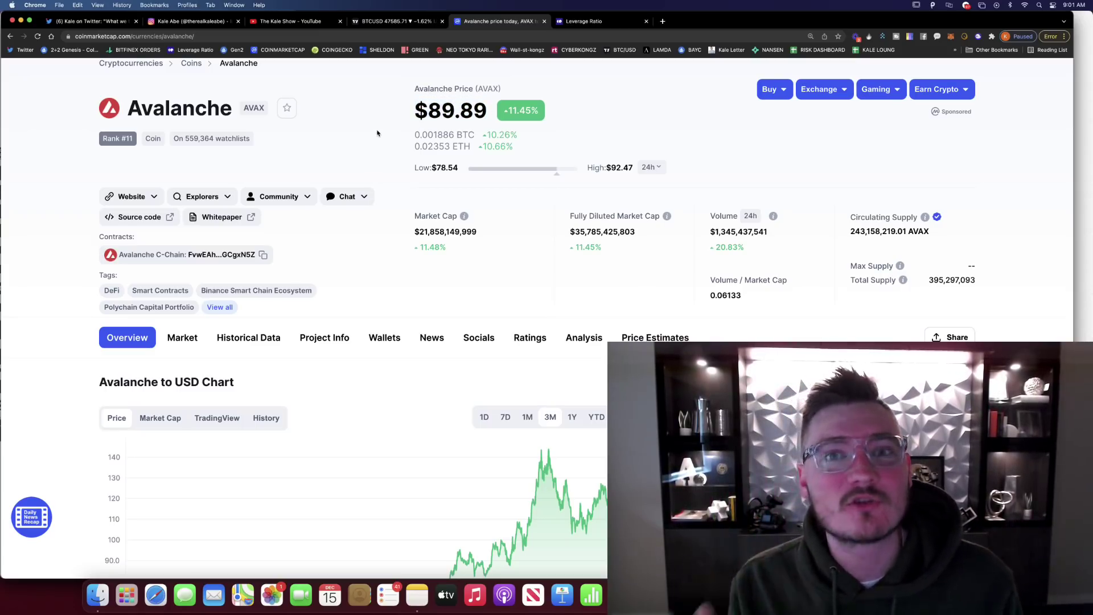
scroll(377, 133, "up", 2)
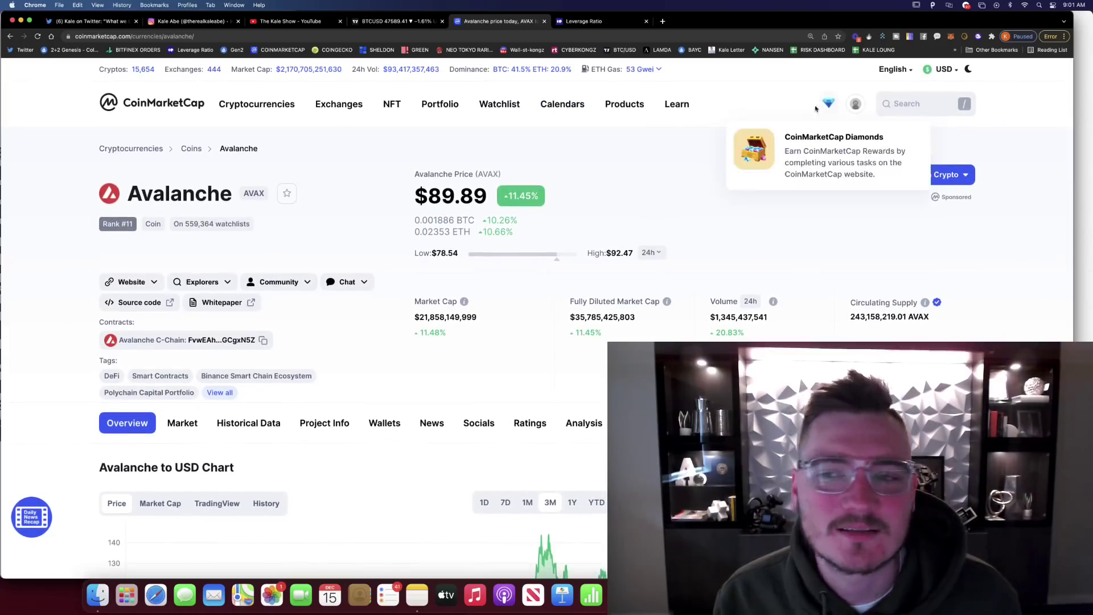
Open the Solana (SOL) page and view its full, then three-month, price history.
left_click(924, 104)
type("so")
key("Return")
scroll(391, 184, "down", 3)
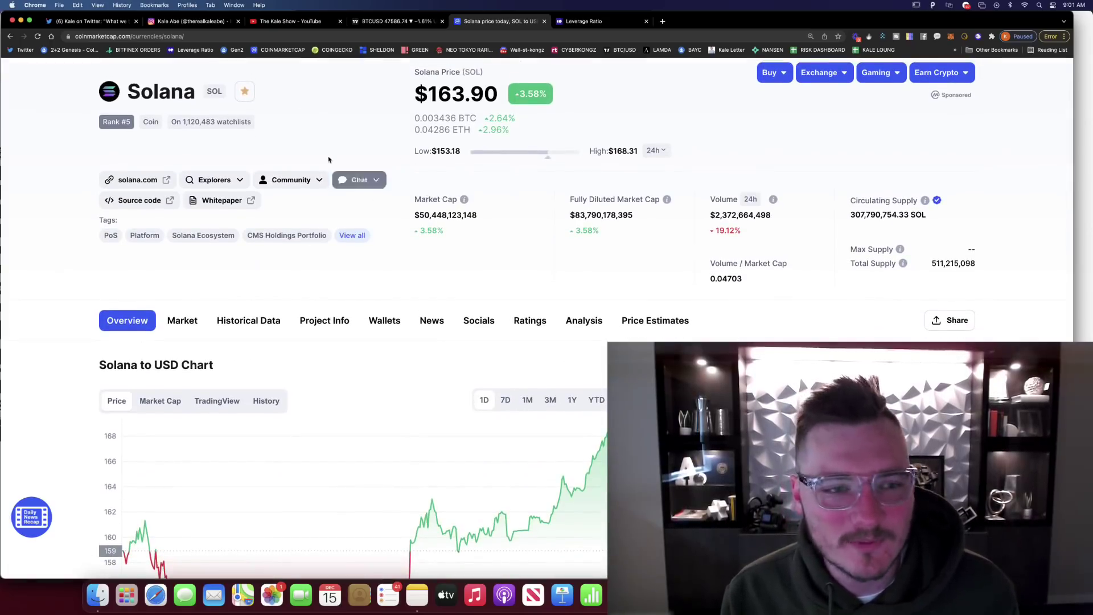
scroll(427, 256, "down", 1)
left_click(623, 315)
scroll(584, 254, "down", 3)
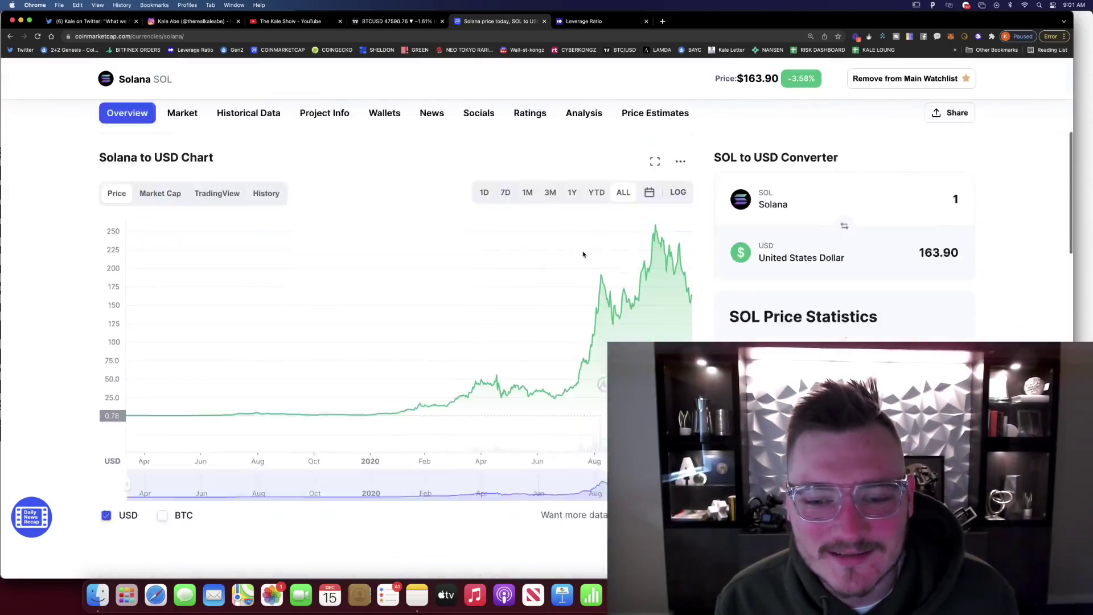
scroll(583, 254, "down", 2)
scroll(402, 230, "down", 2)
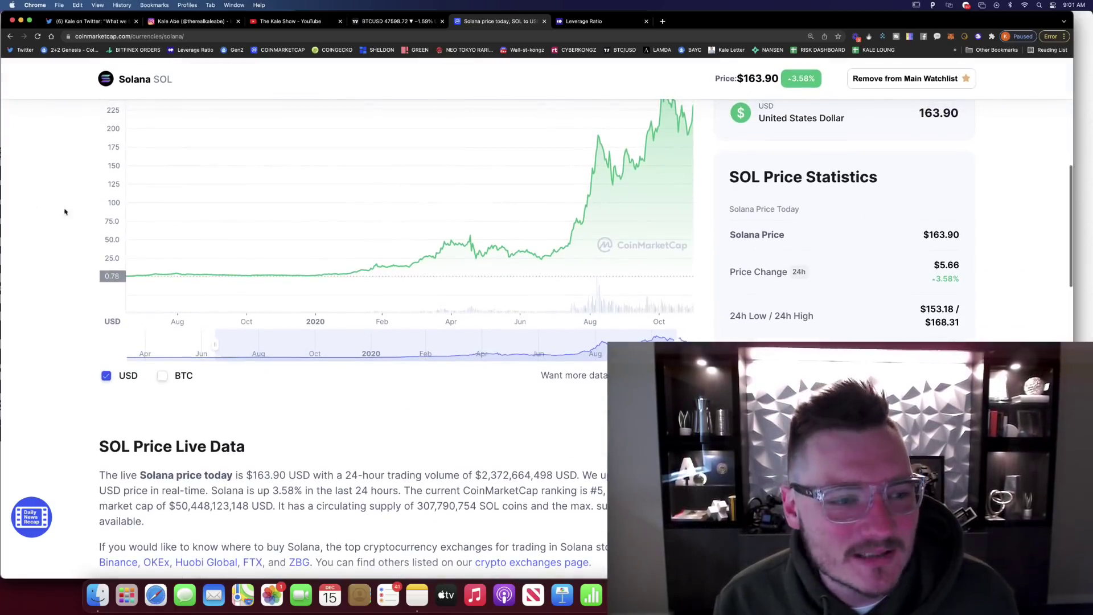
scroll(74, 213, "up", 2)
scroll(615, 243, "up", 1)
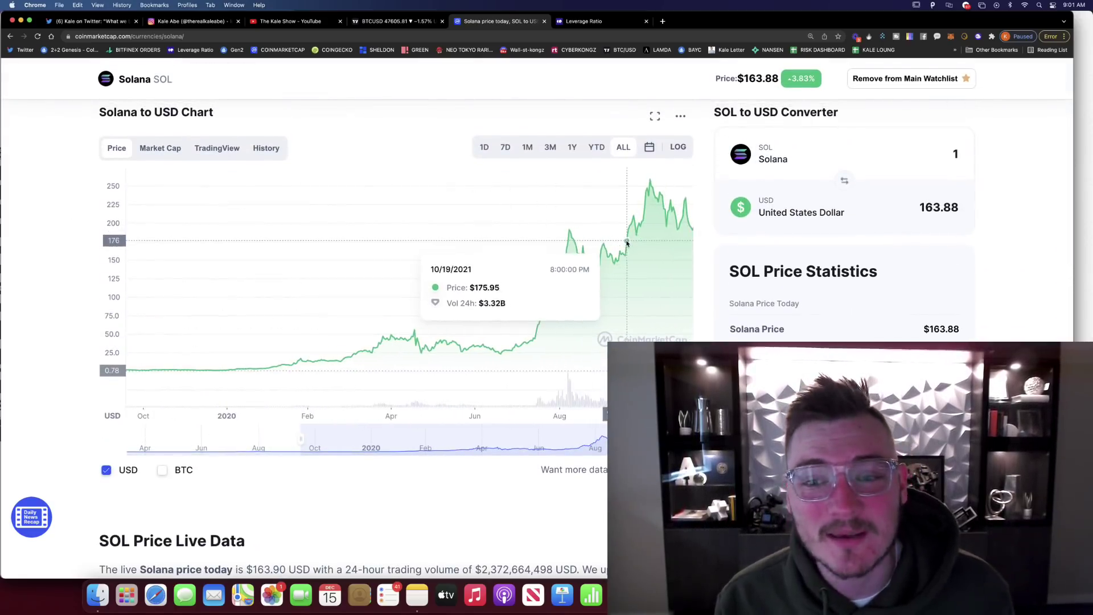
left_click(550, 148)
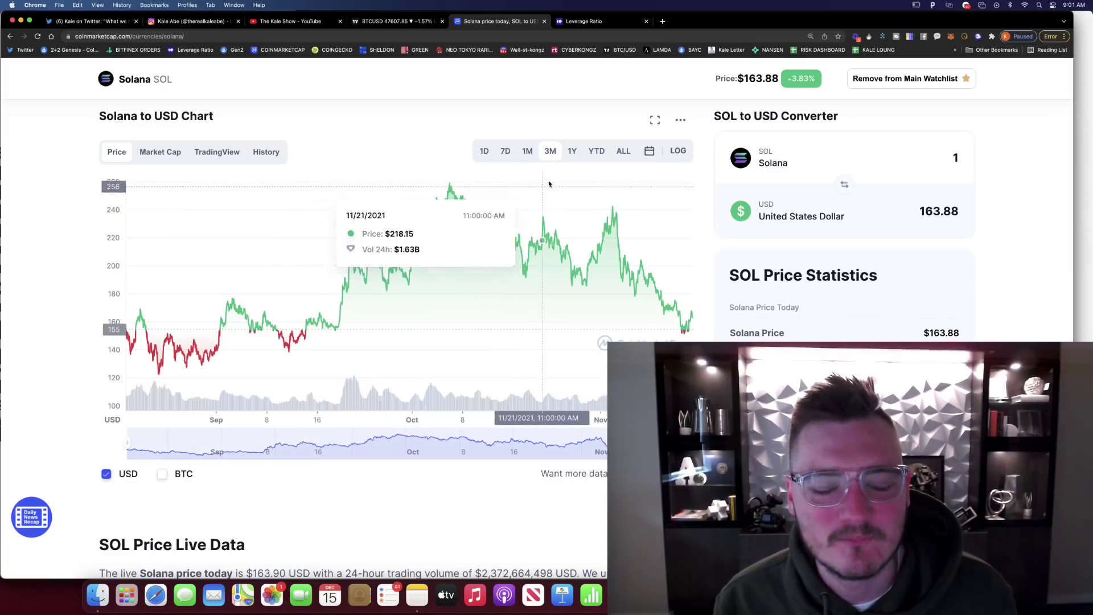
scroll(69, 179, "up", 5)
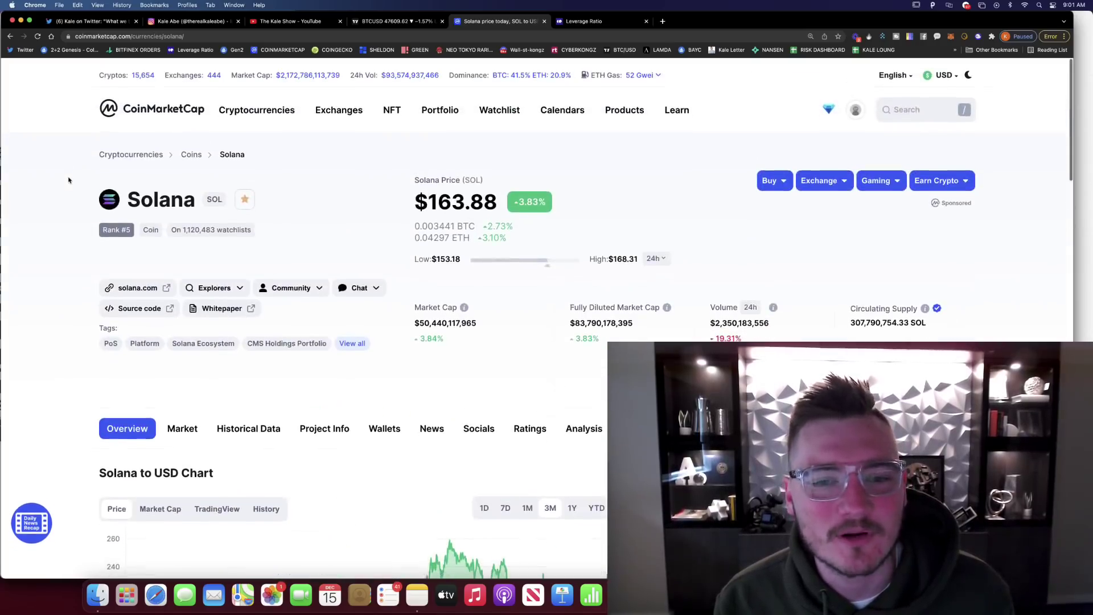
scroll(413, 130, "down", 2)
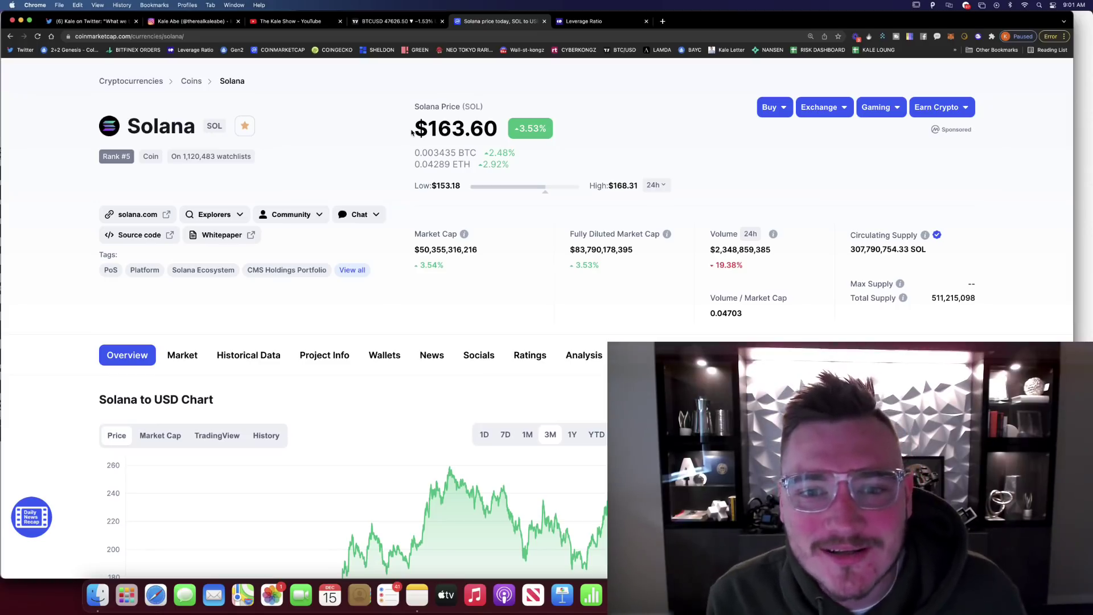
scroll(325, 172, "down", 1)
scroll(317, 167, "down", 2)
scroll(300, 159, "up", 1)
scroll(286, 149, "up", 1)
scroll(359, 141, "up", 1)
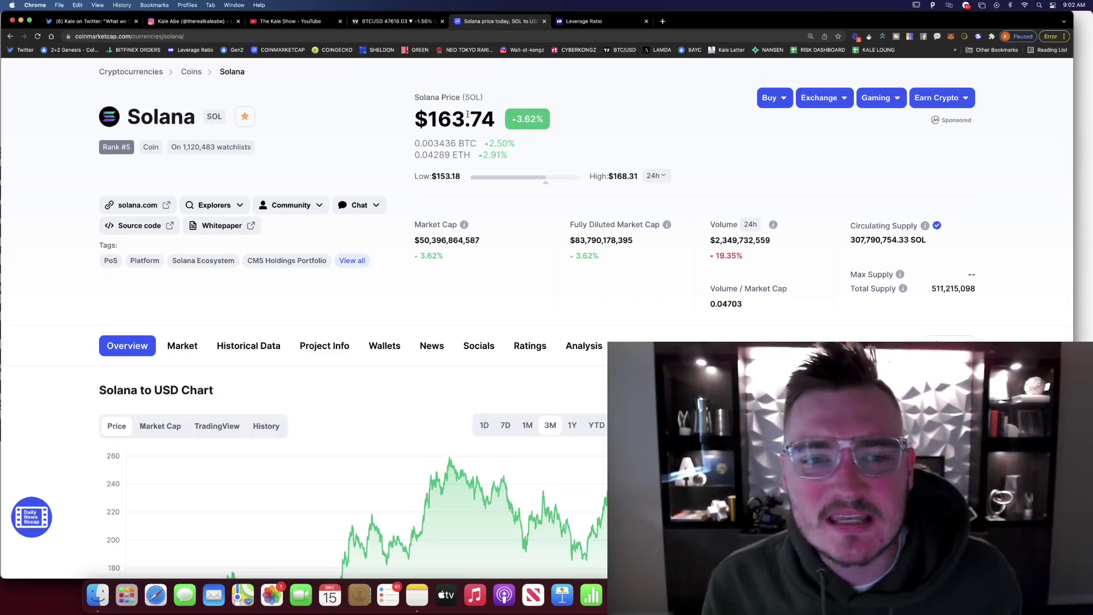
scroll(470, 114, "up", 2)
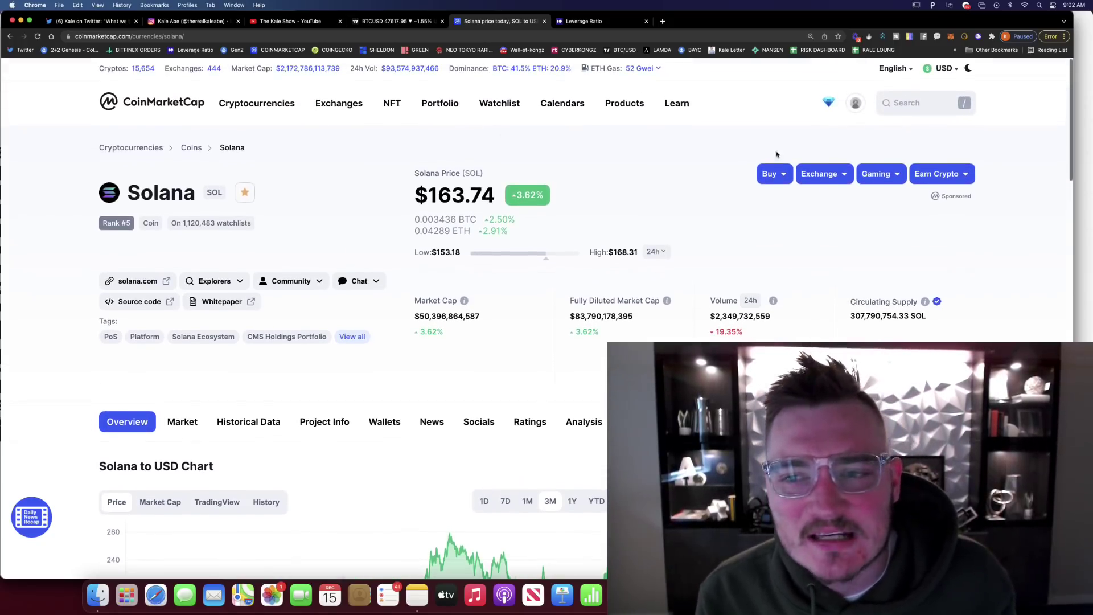
Bring up the CryptoQuant Leverage Ratio chart, briefly revisiting the Solana page.
left_click(591, 21)
left_click(535, 24)
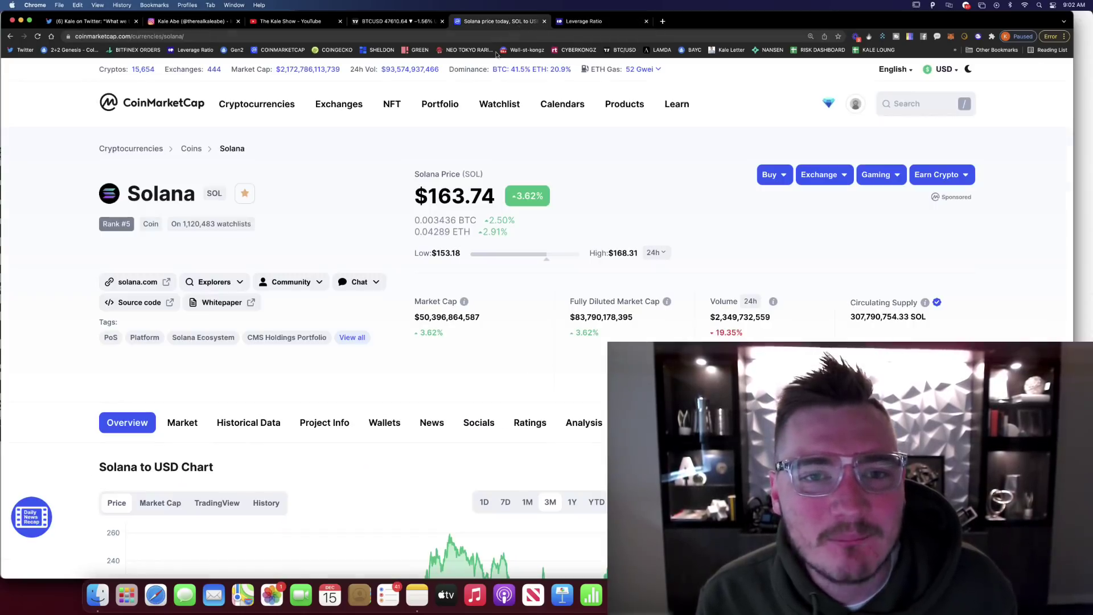
left_click(619, 22)
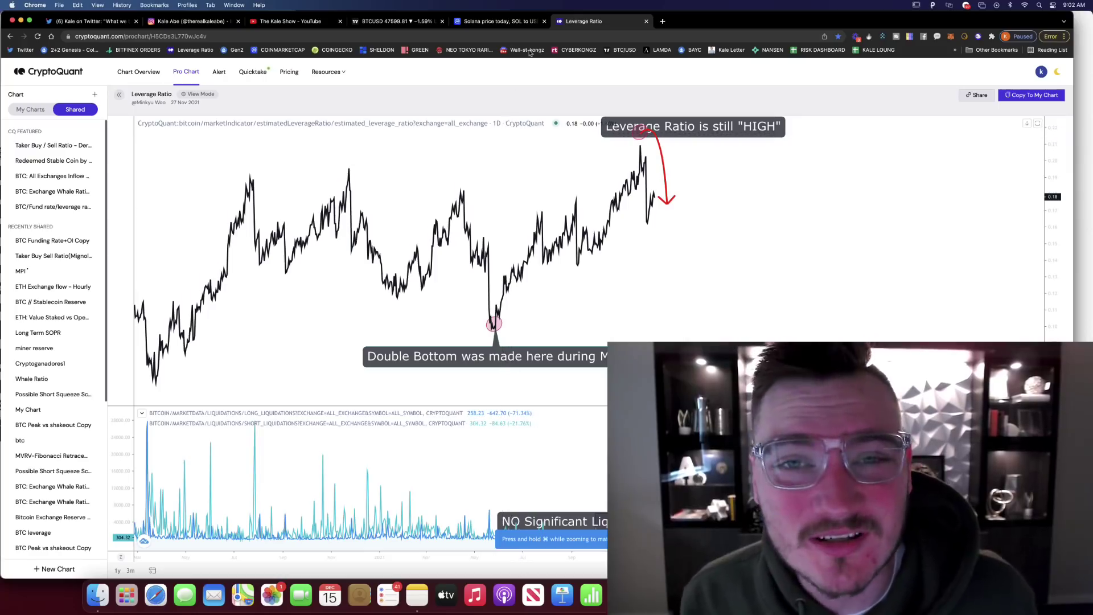
Glance at the Twitter poll, return to CoinMarketCap, and start a search for ftm.
left_click(82, 24)
left_click(212, 22)
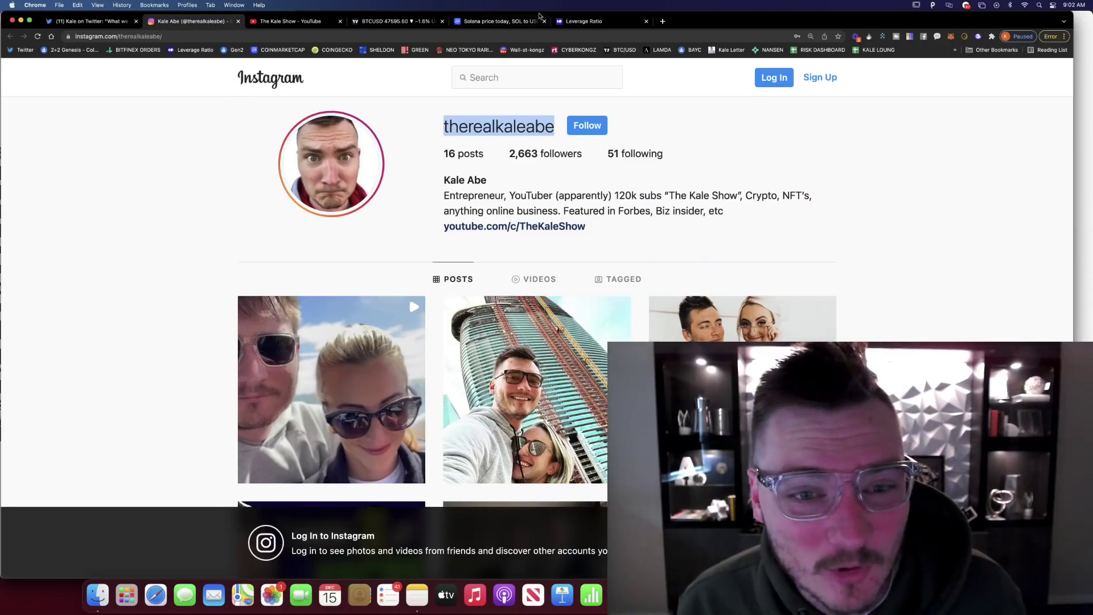
left_click(495, 21)
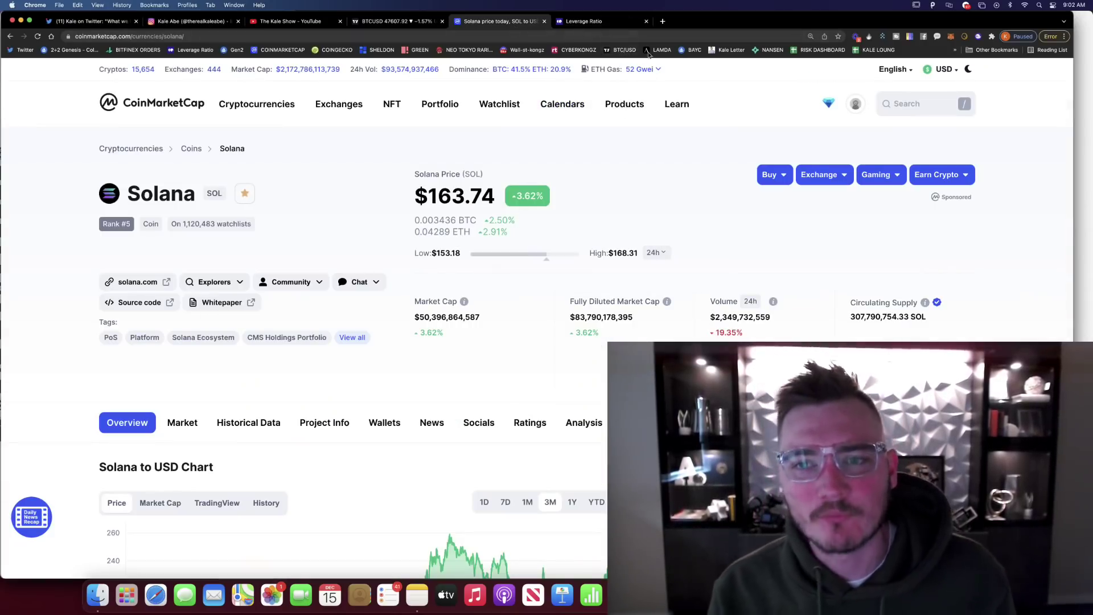
left_click(920, 108)
type("ftm")
Open Fantom (FTM) at $1.32 and view its price chart over one, then three months.
key("Return")
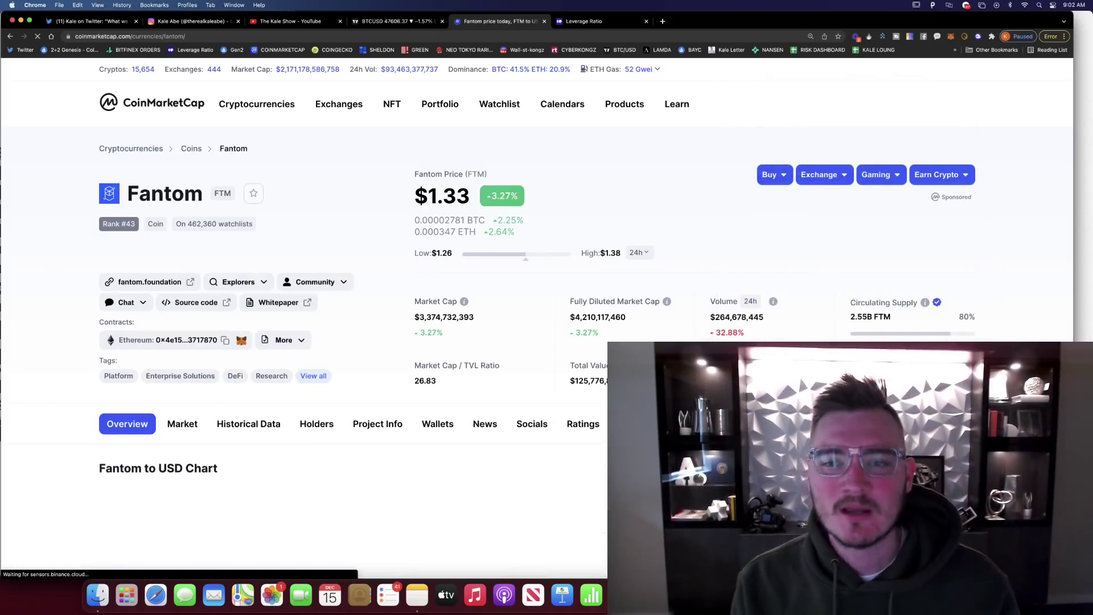
scroll(513, 243, "down", 2)
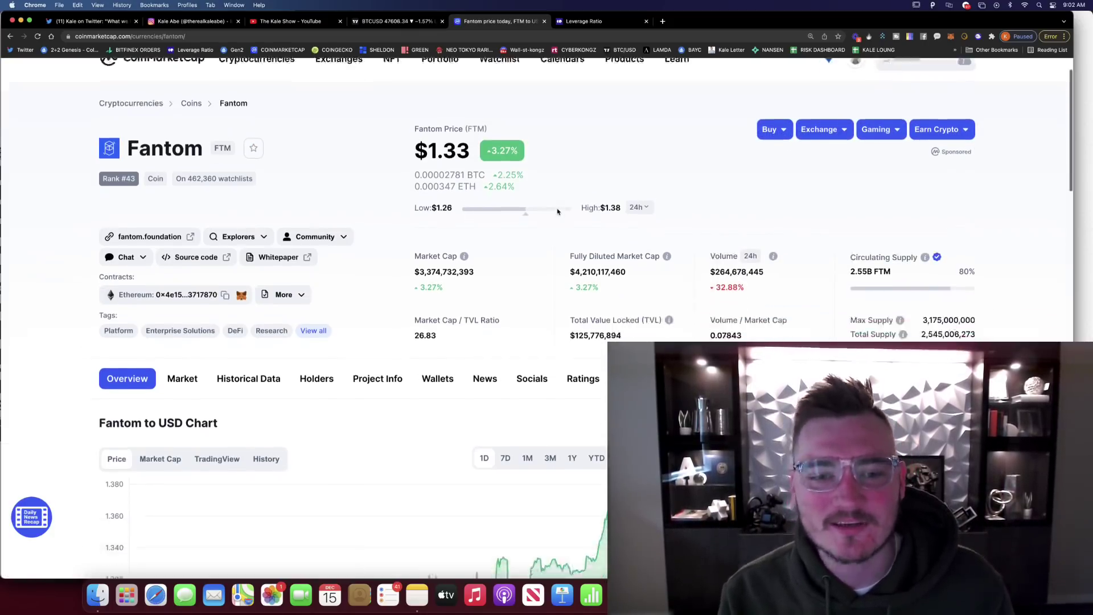
left_click_drag(412, 145, 461, 129)
left_click(475, 145)
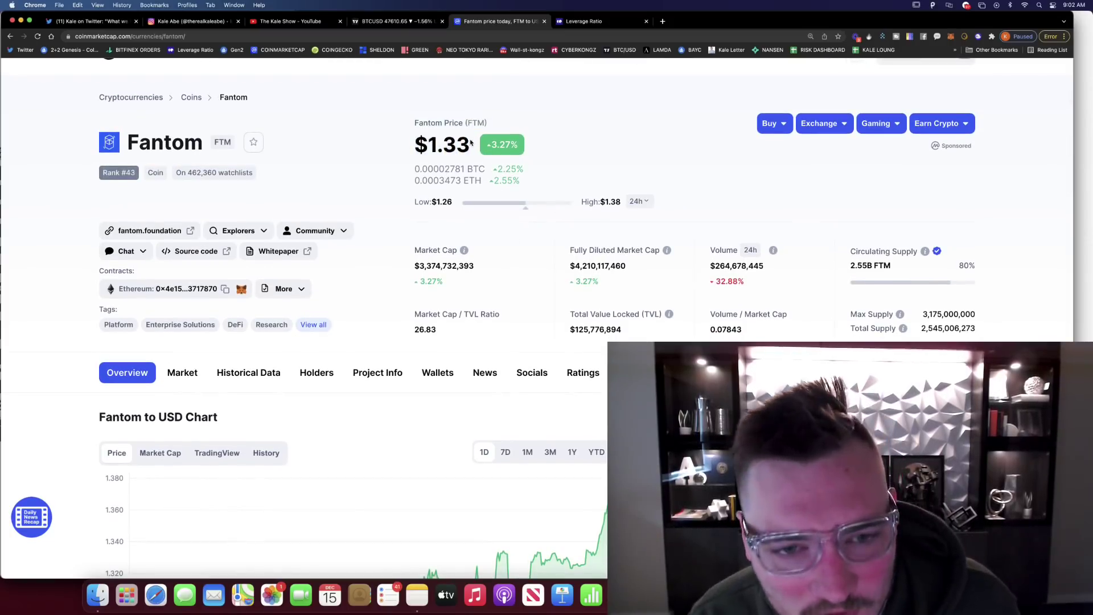
scroll(462, 142, "down", 1)
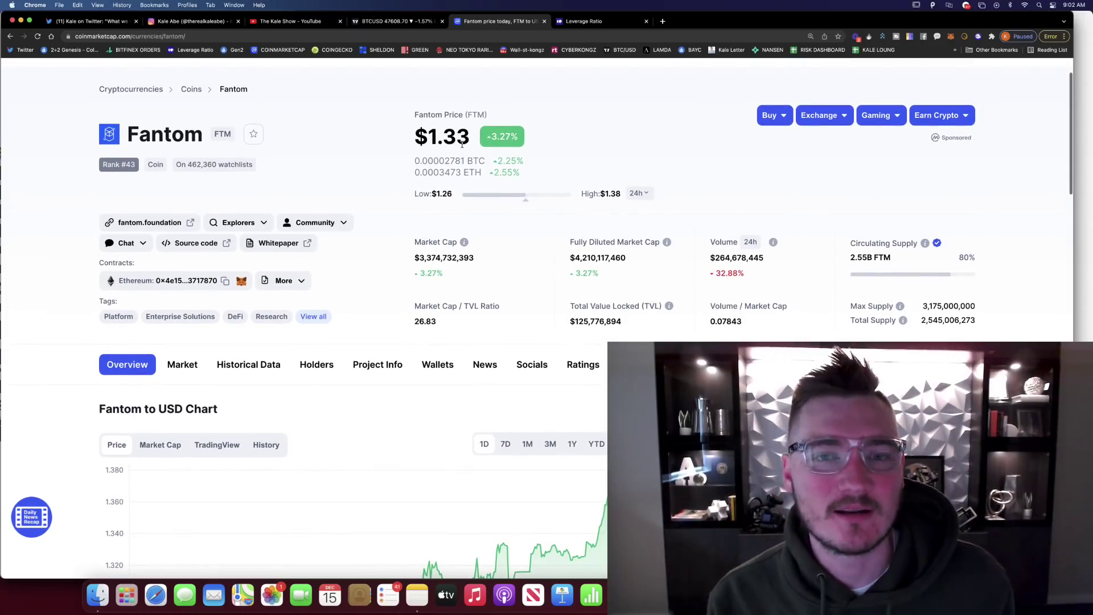
scroll(489, 221, "down", 3)
scroll(488, 221, "down", 2)
scroll(495, 231, "down", 2)
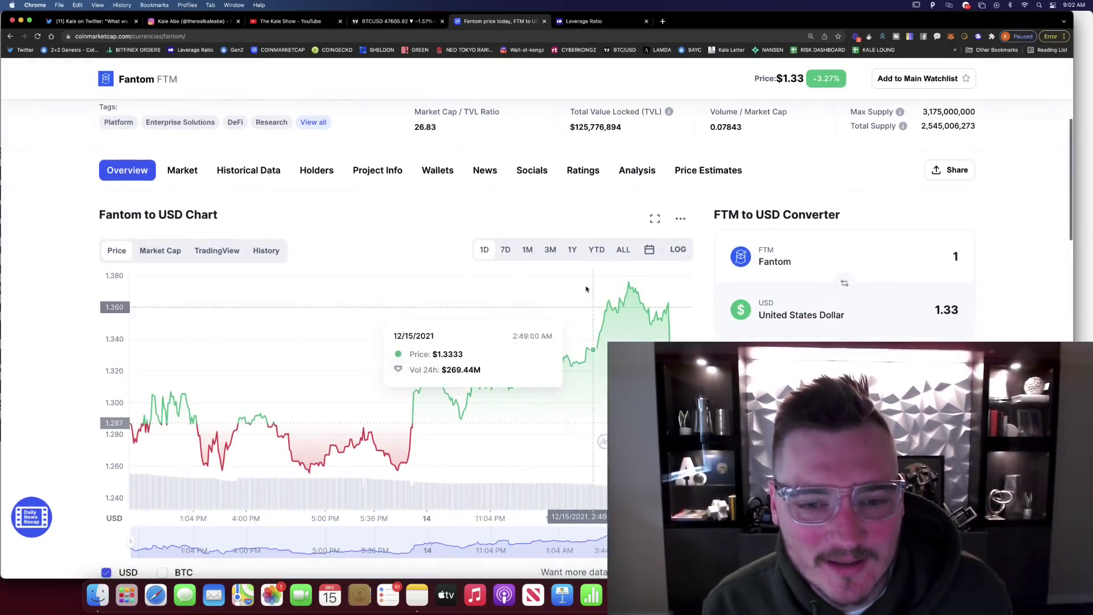
left_click(533, 250)
left_click(550, 249)
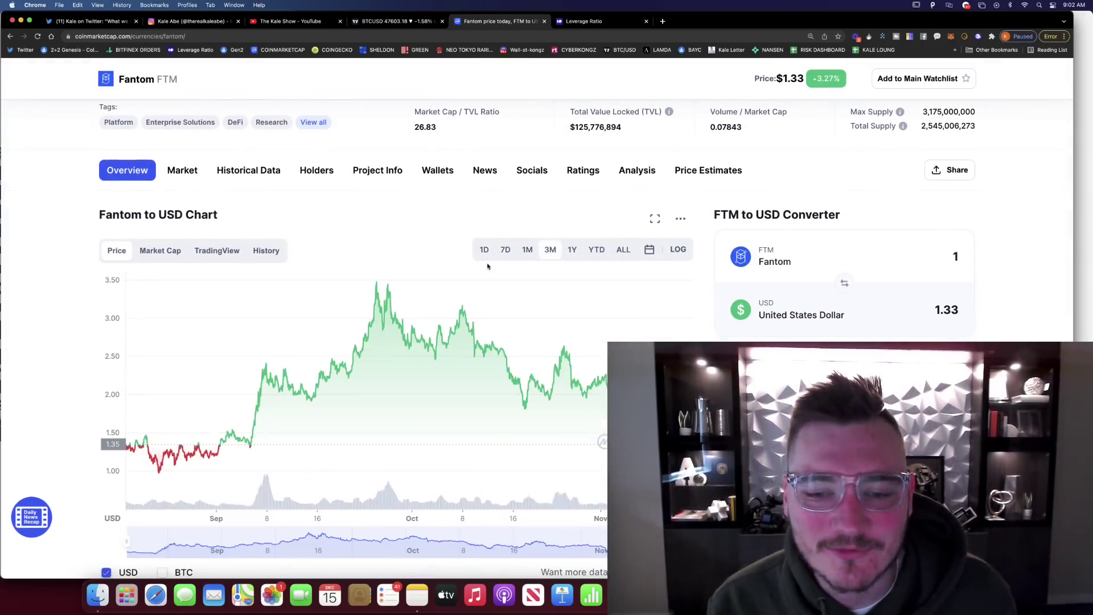
scroll(470, 252, "down", 1)
scroll(401, 253, "down", 2)
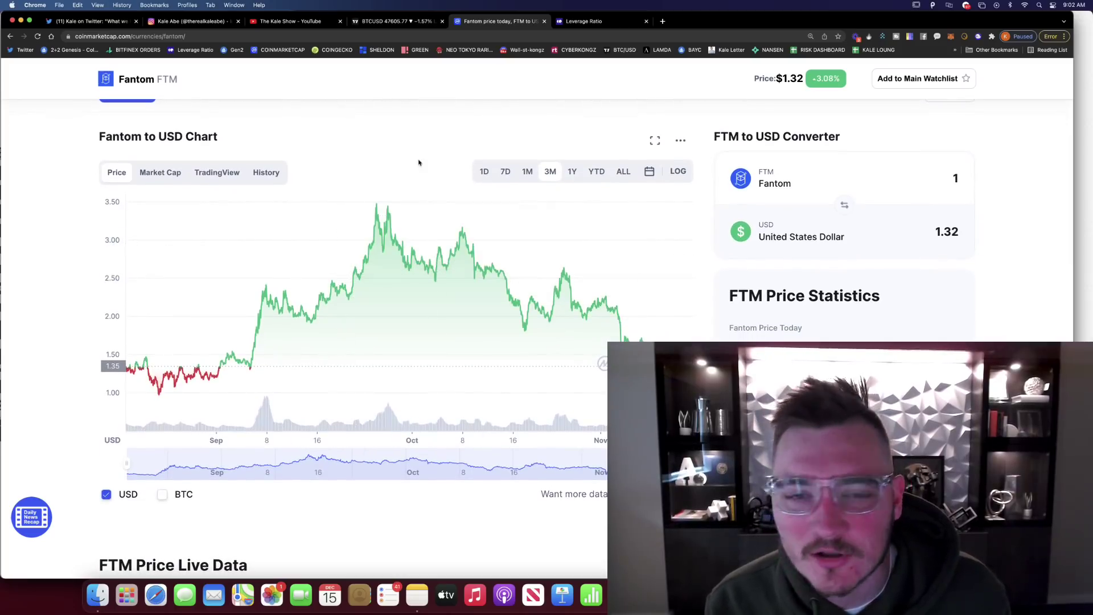
scroll(469, 120, "down", 3)
scroll(411, 197, "down", 3)
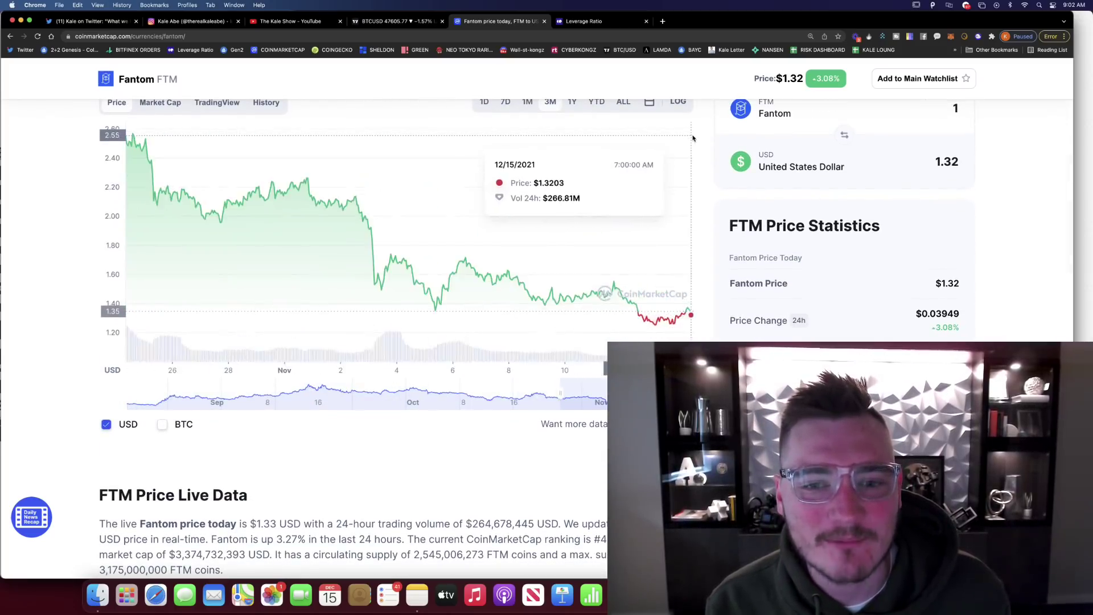
scroll(256, 170, "up", 2)
scroll(69, 148, "down", 3)
scroll(68, 151, "up", 8)
left_click(905, 106)
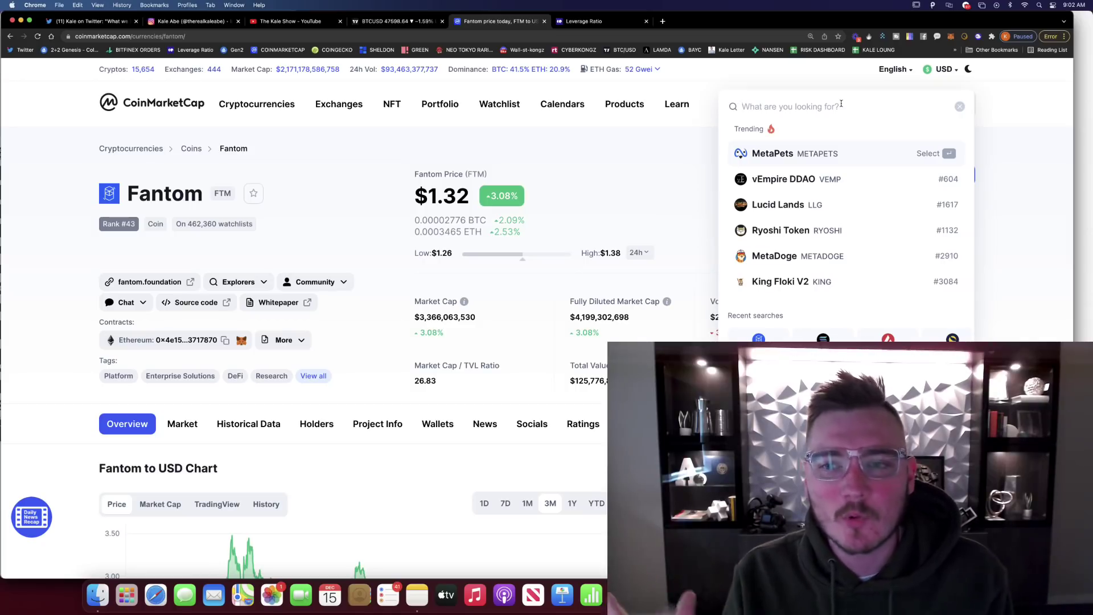
type("eth")
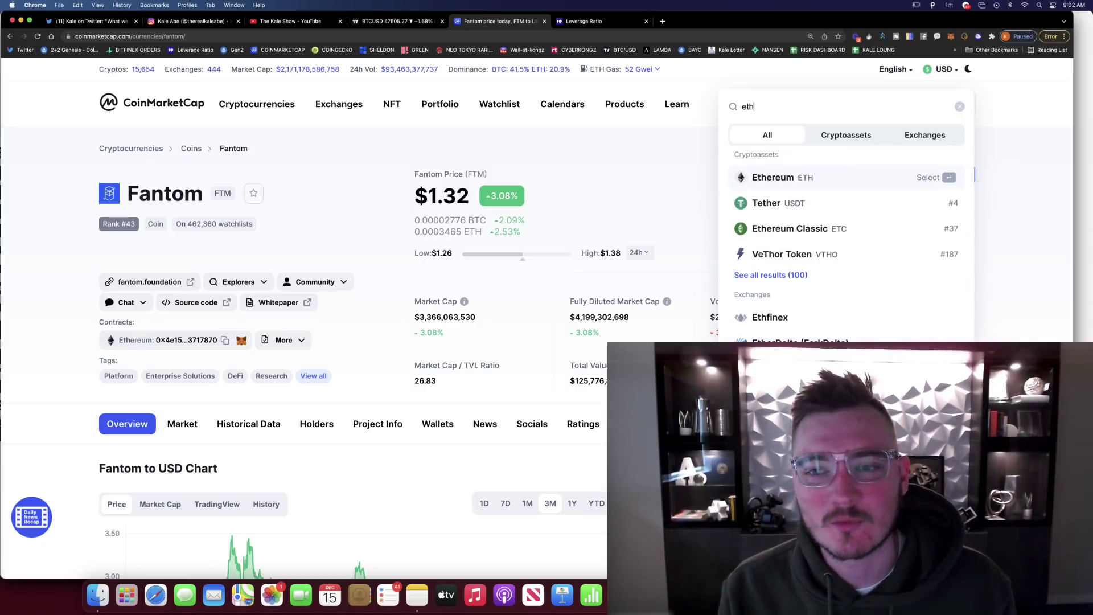
Open the Ethereum coin page, then the Terra coin page.
key("Return")
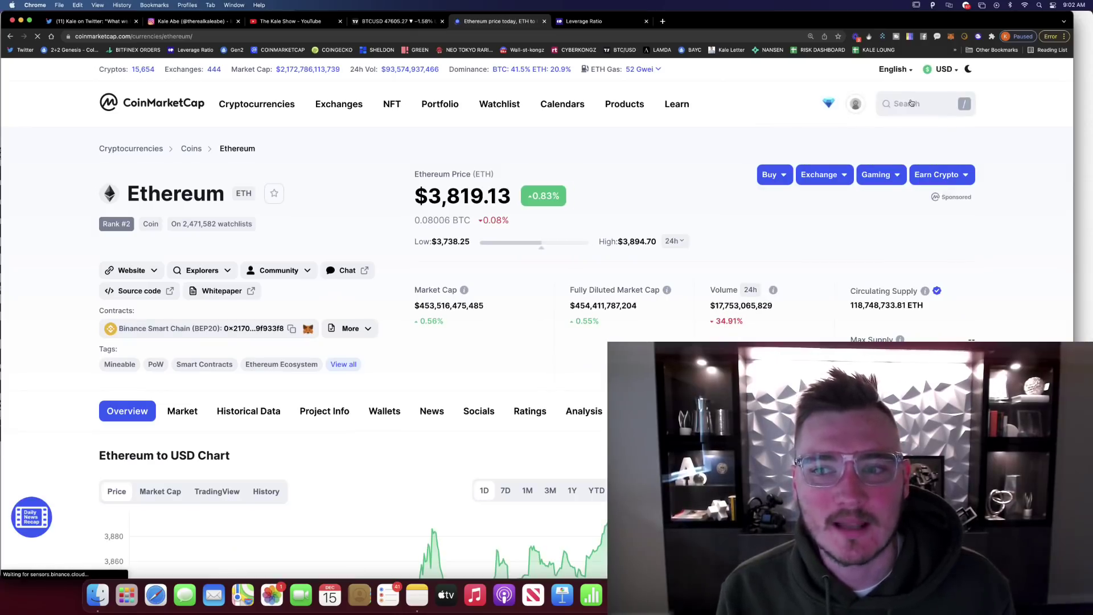
left_click(911, 103)
type("lu")
key("Return")
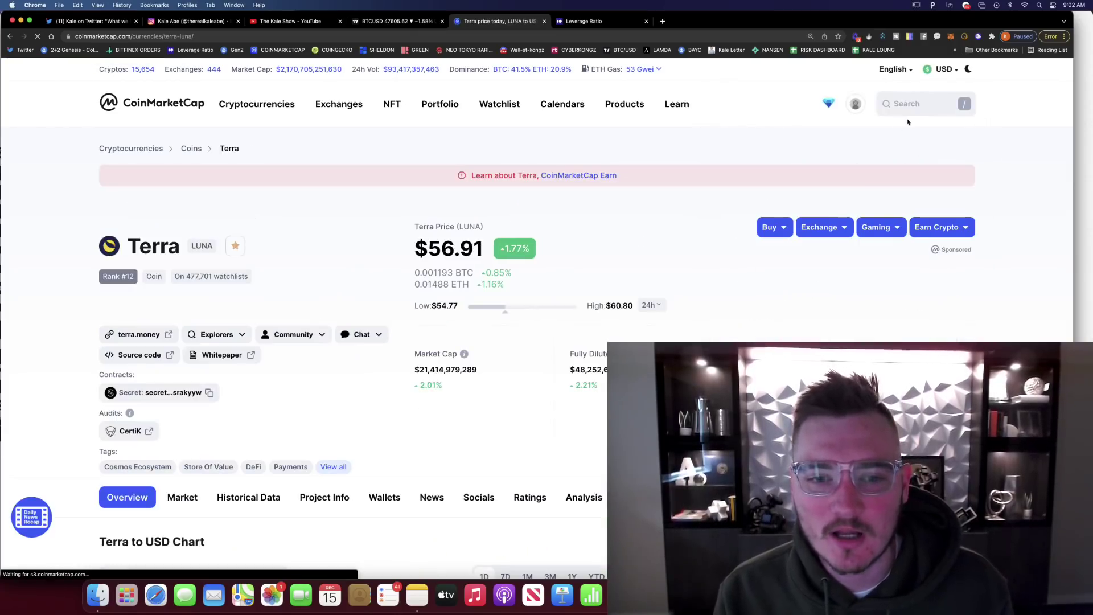
scroll(683, 197, "down", 2)
scroll(751, 158, "up", 2)
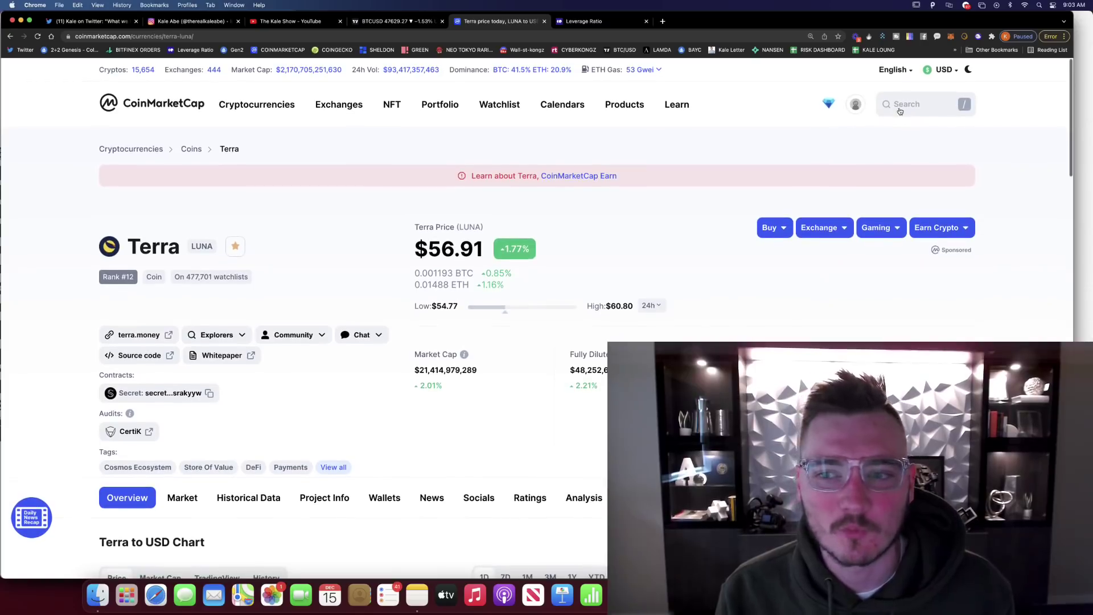
Open Avalanche, then Solana, and finally Fantom at $1.32, down 3.27%.
left_click(904, 106)
type("ax")
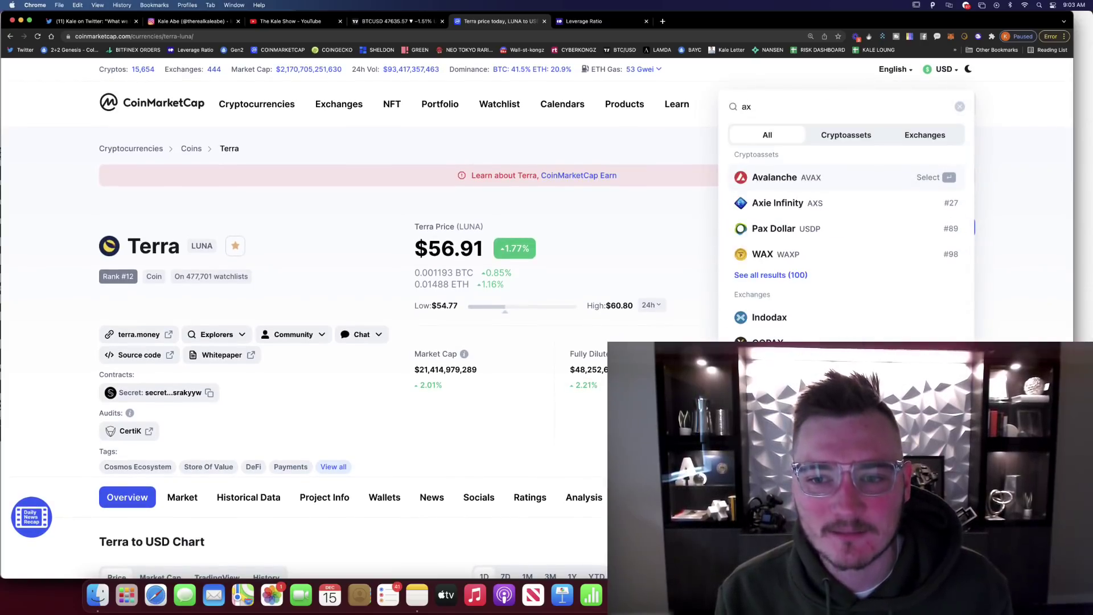
type("a")
key("BackSpace")
key("Return")
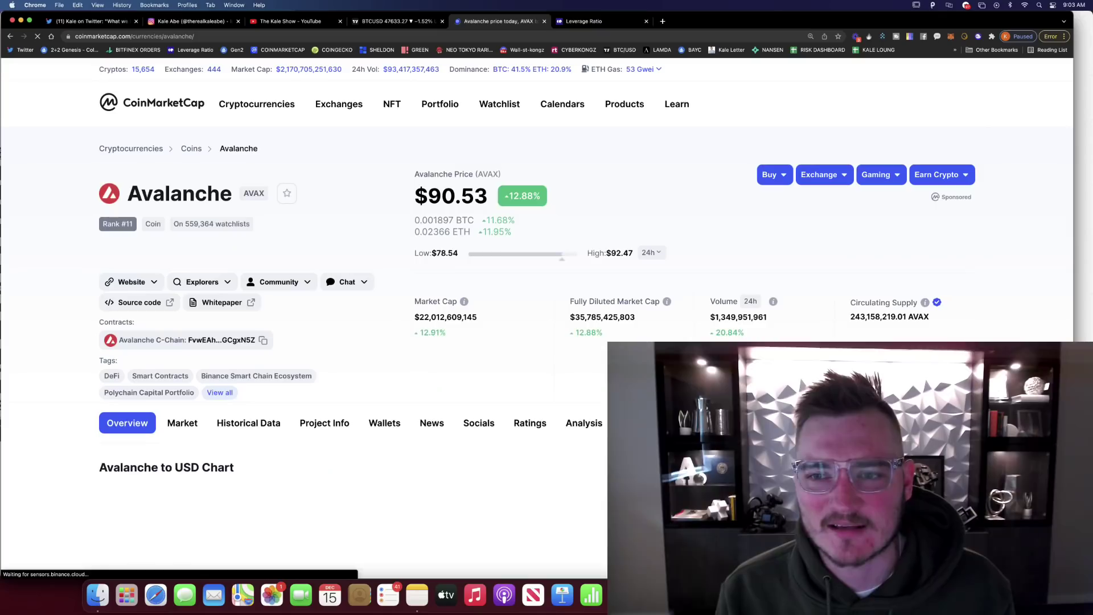
left_click(907, 104)
type("sol")
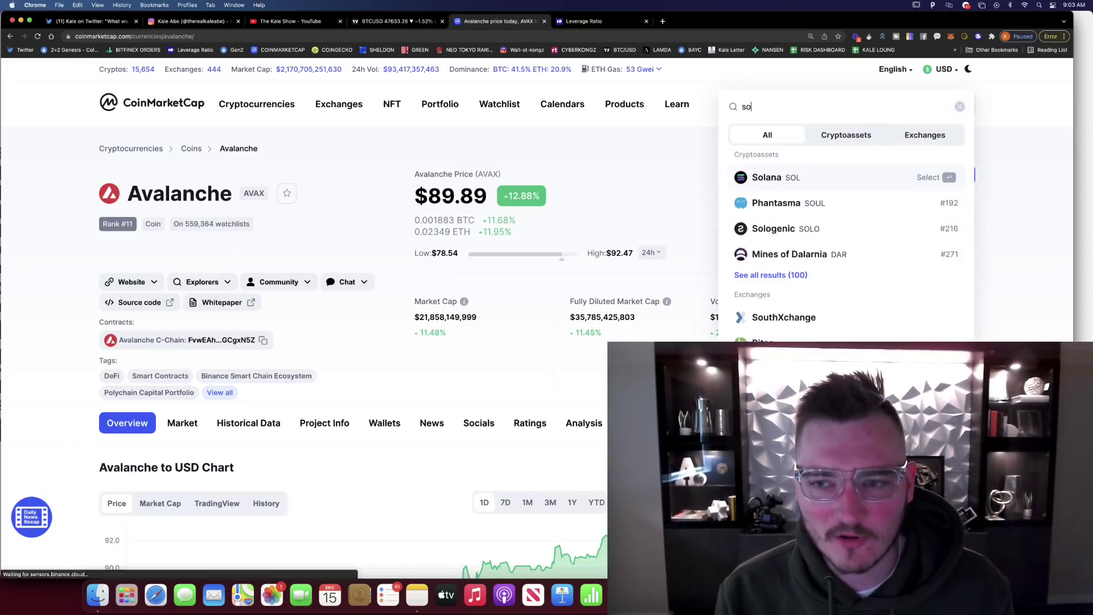
key("Return")
left_click(907, 105)
type("fan")
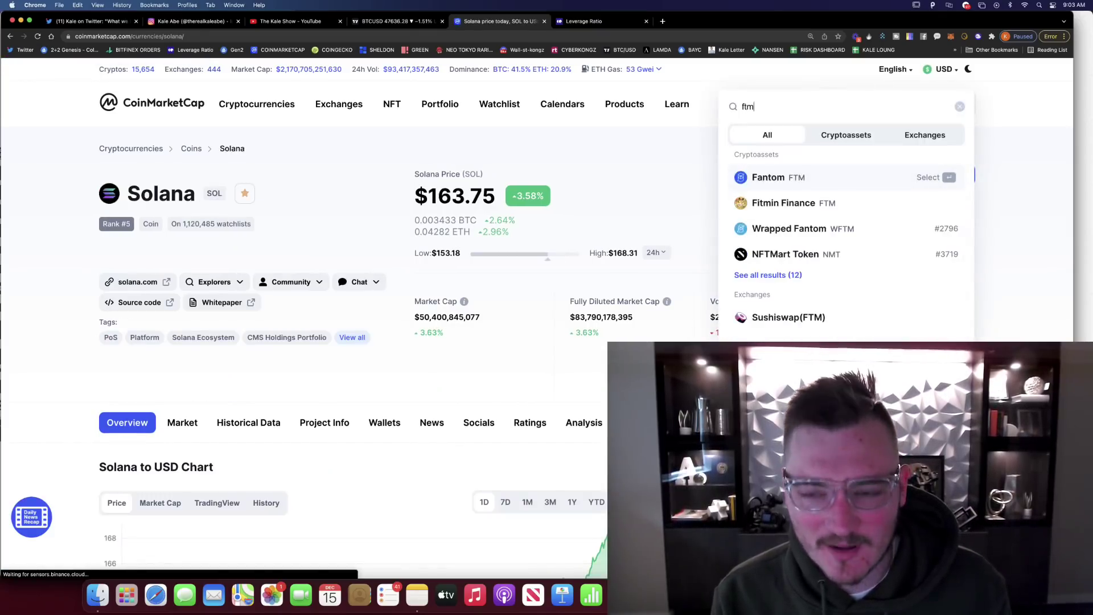
key("Return")
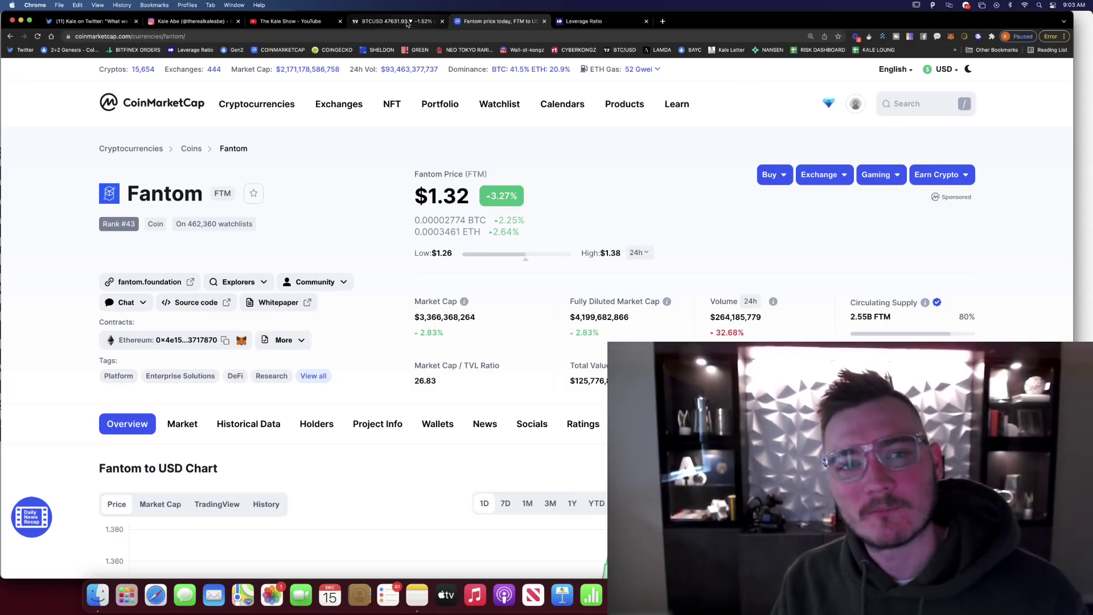
key("ctrl+Tab")
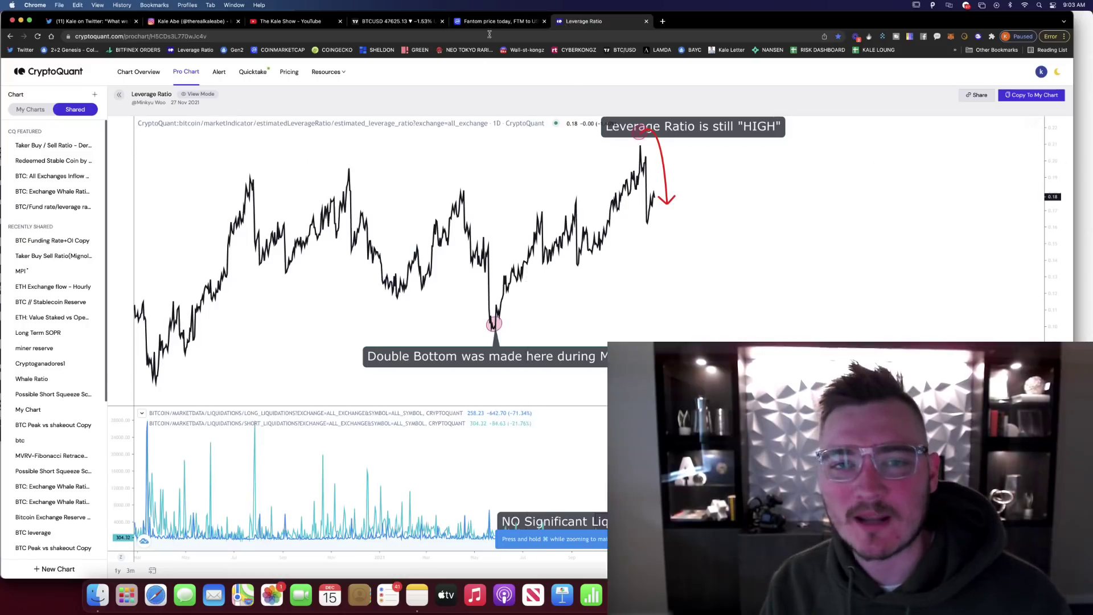
left_click(489, 26)
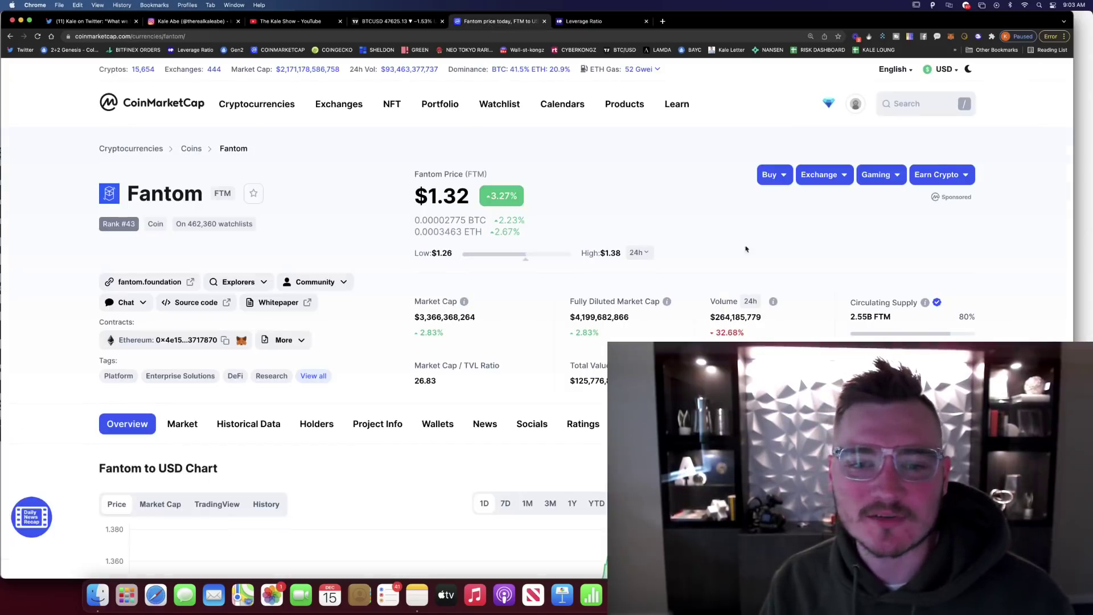
left_click(398, 21)
left_click(610, 23)
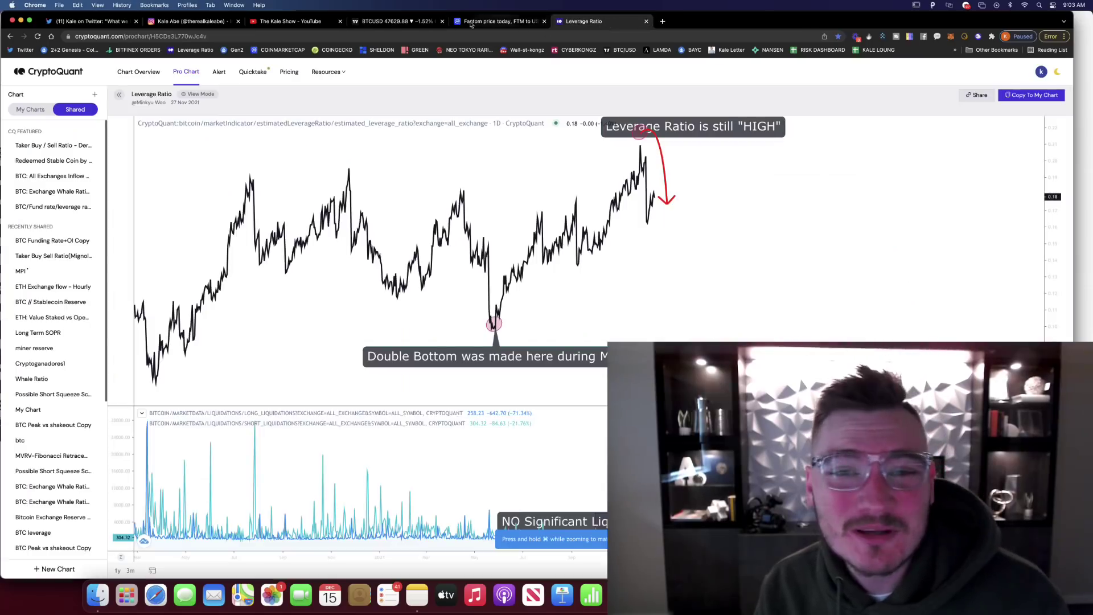
left_click(396, 22)
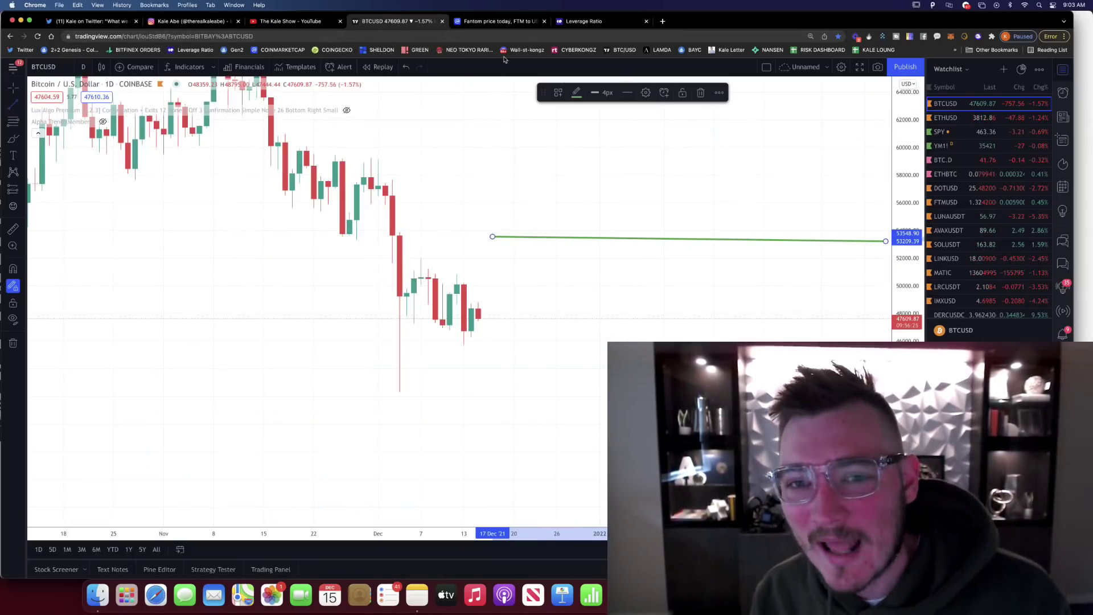
left_click(512, 21)
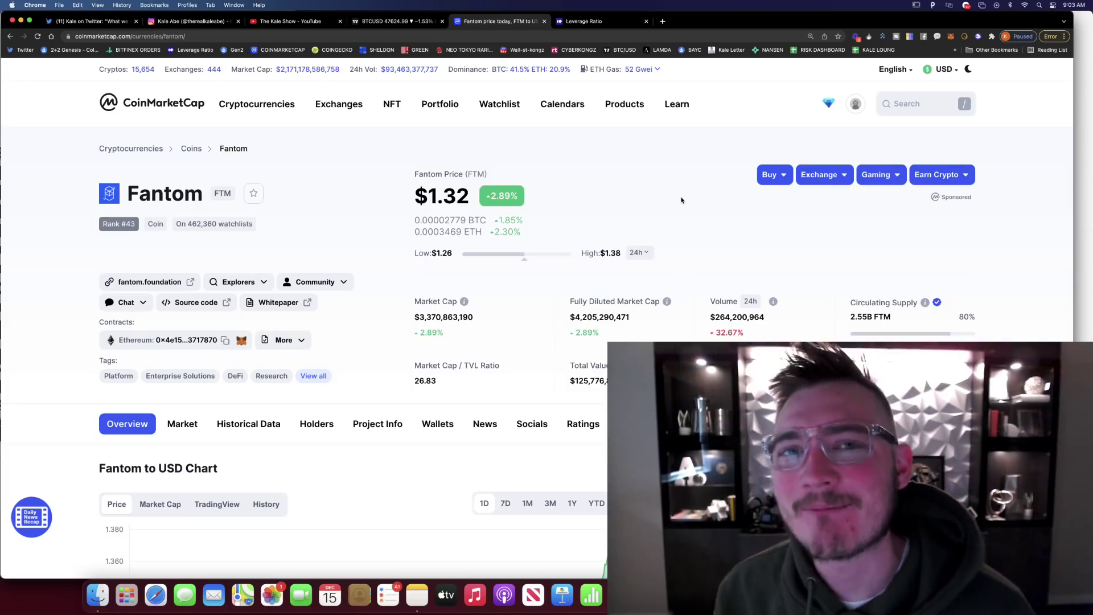
Open the Altura (ALU) token page, showing $0.1324, down 3.85%.
left_click(918, 105)
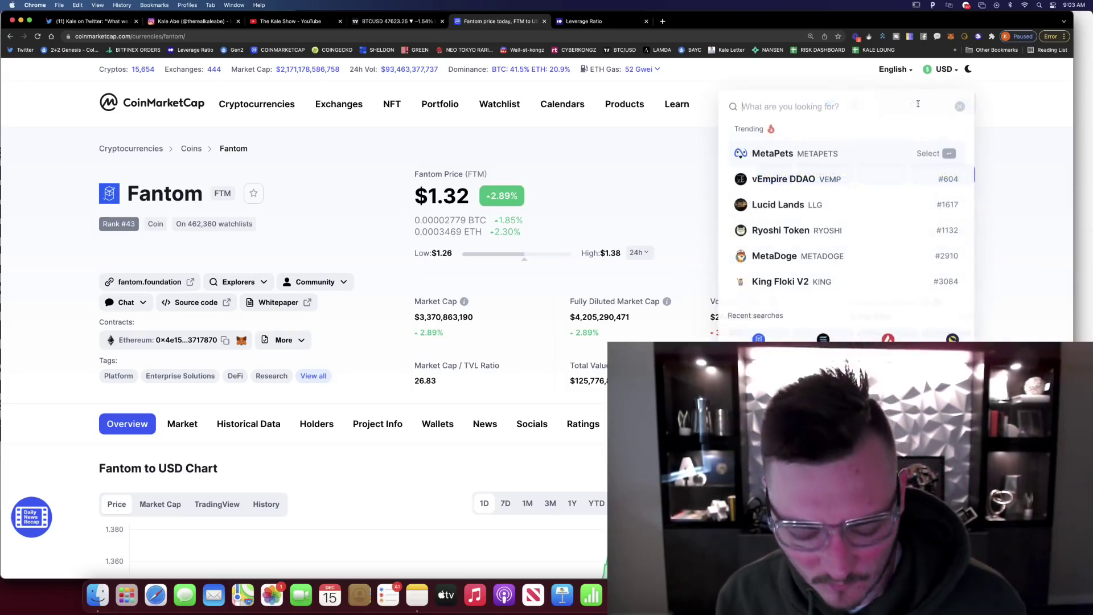
type("alu")
key("Return")
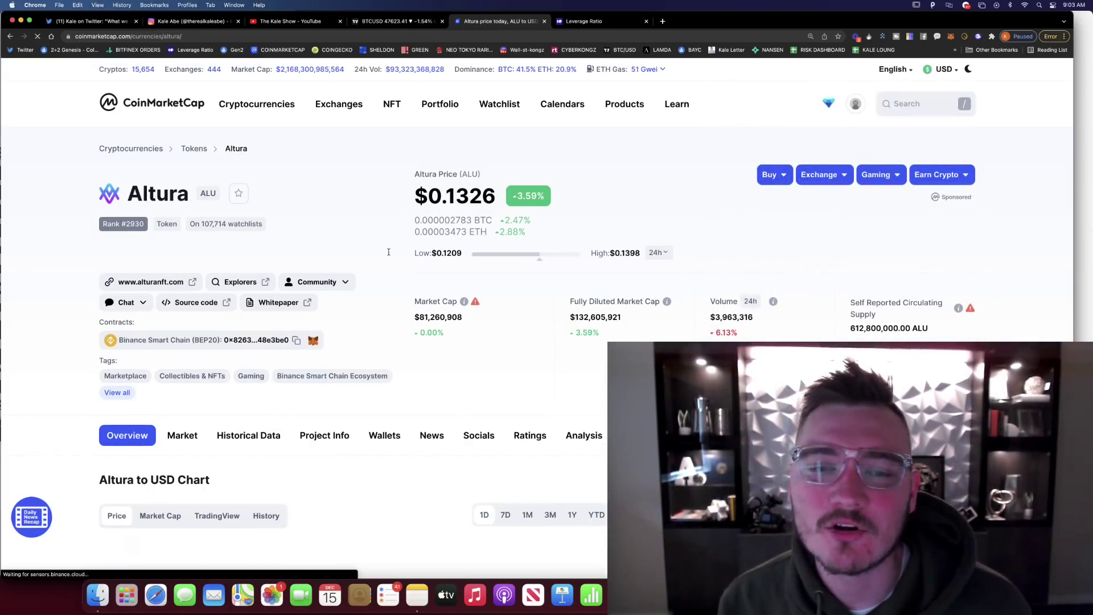
scroll(396, 237, "down", 2)
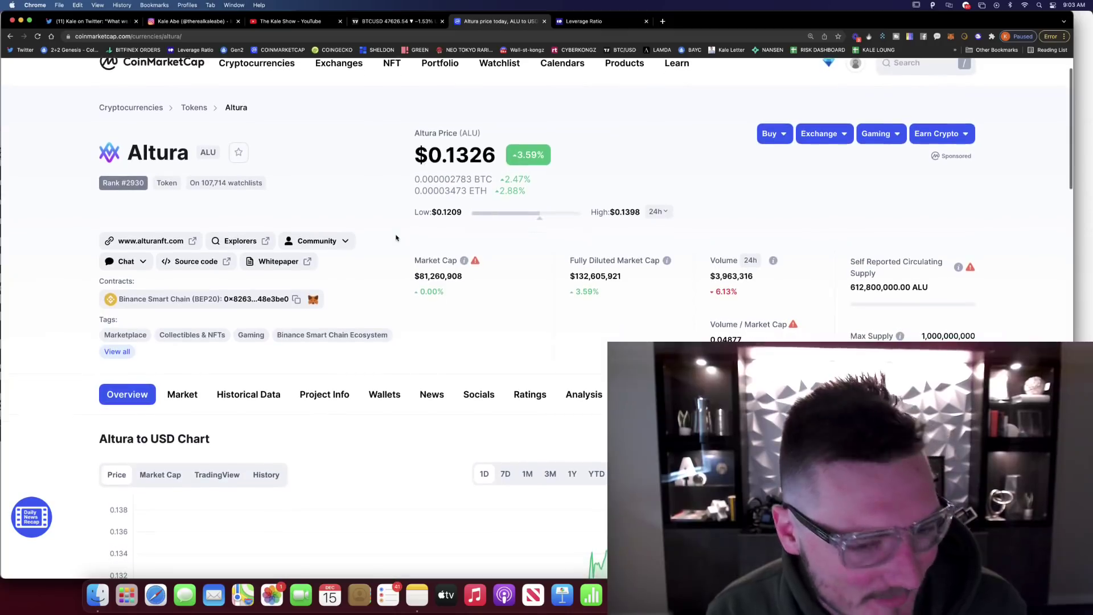
right_click(397, 232)
left_click(382, 183)
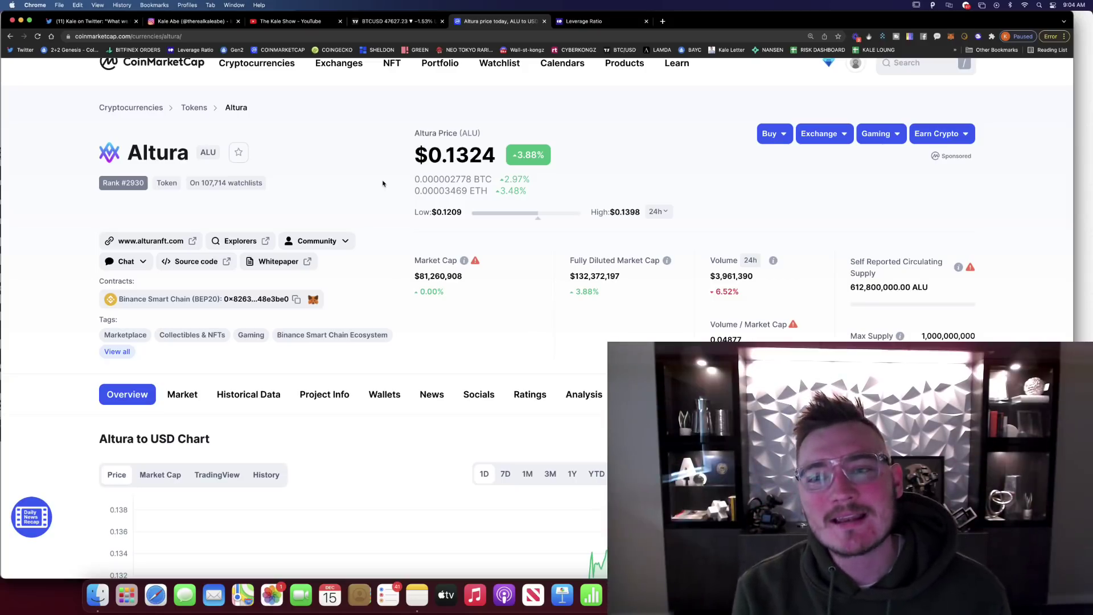
Glance at the Leverage Ratio chart, return to Altura, and reopen the coin search.
left_click(589, 21)
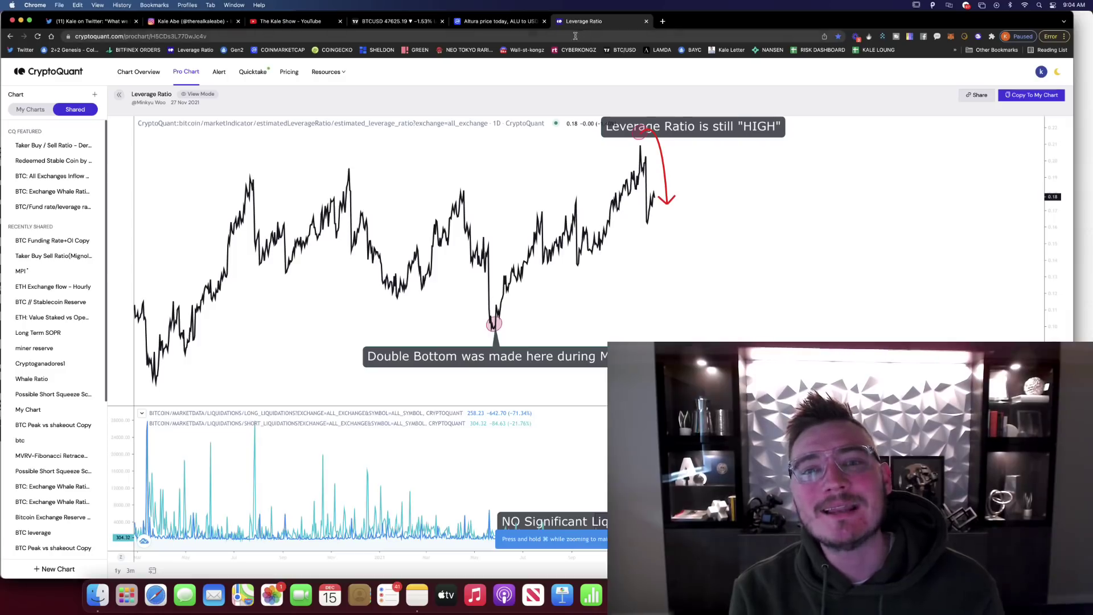
left_click(515, 23)
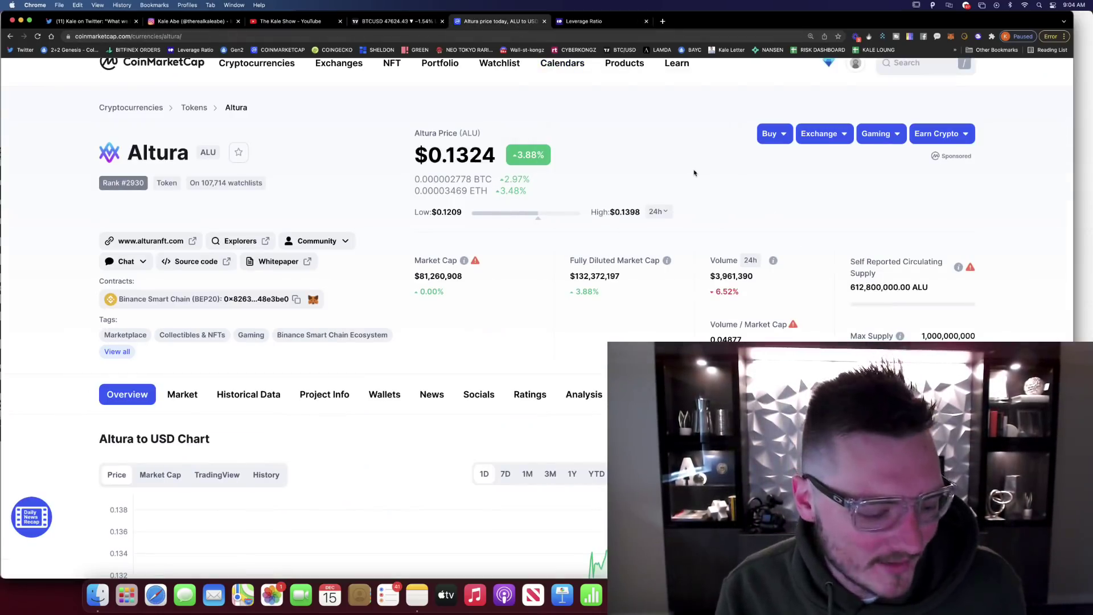
scroll(693, 173, "up", 2)
left_click(920, 104)
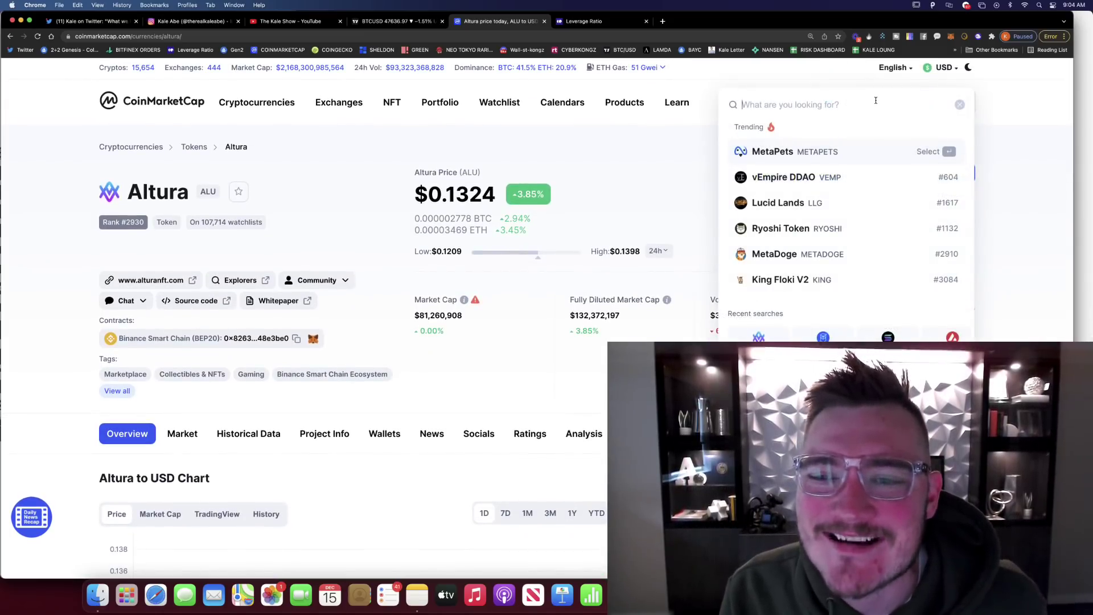
type("derc")
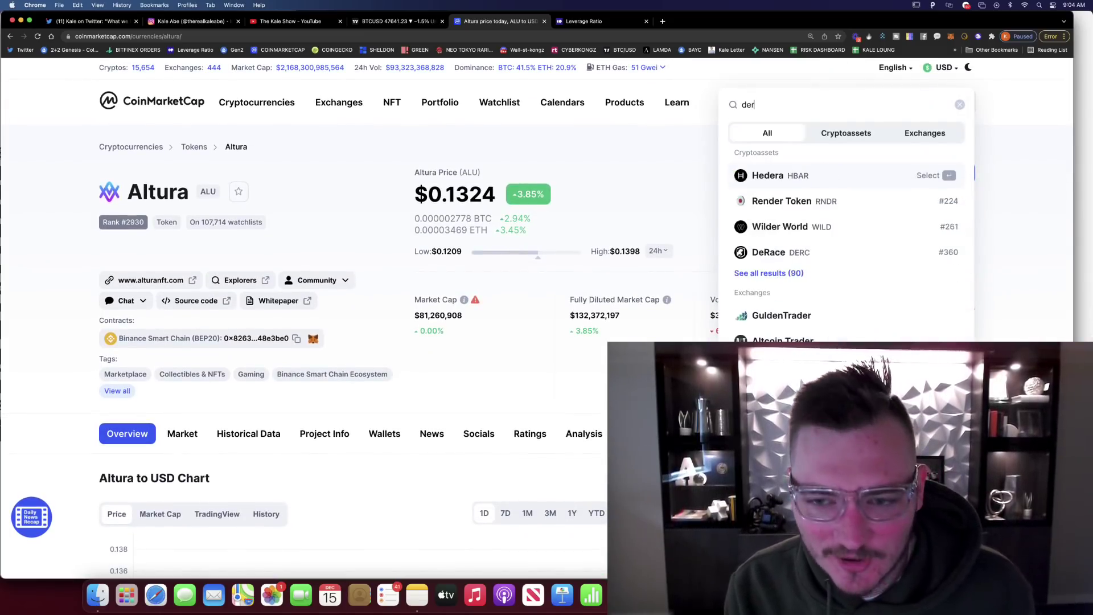
Open the DeRace (DERC) page at $3.93 and set its chart to three months.
key("Return")
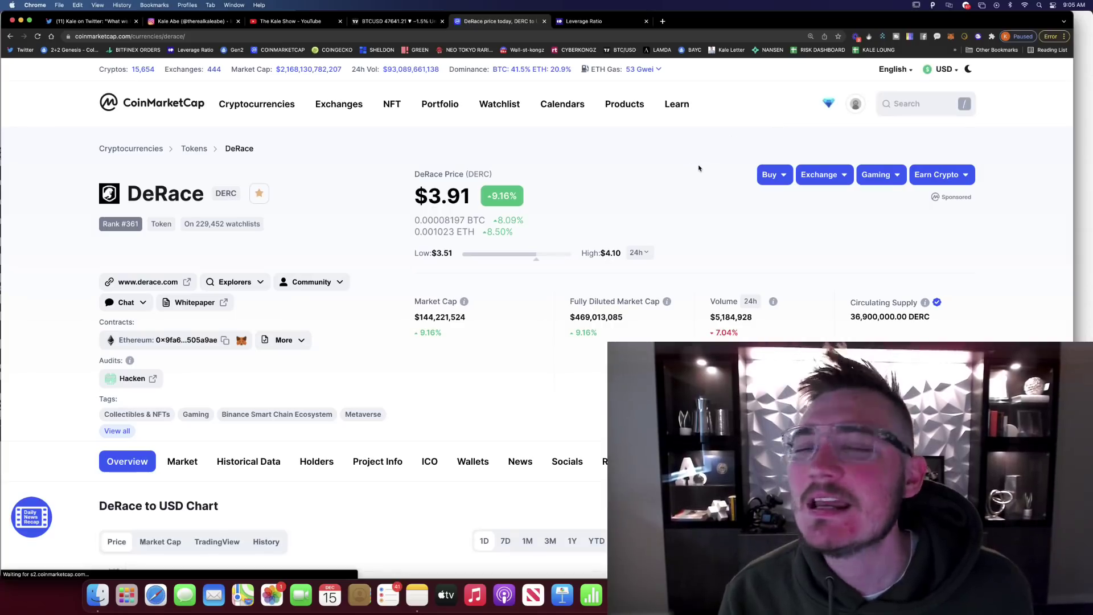
scroll(685, 174, "down", 1)
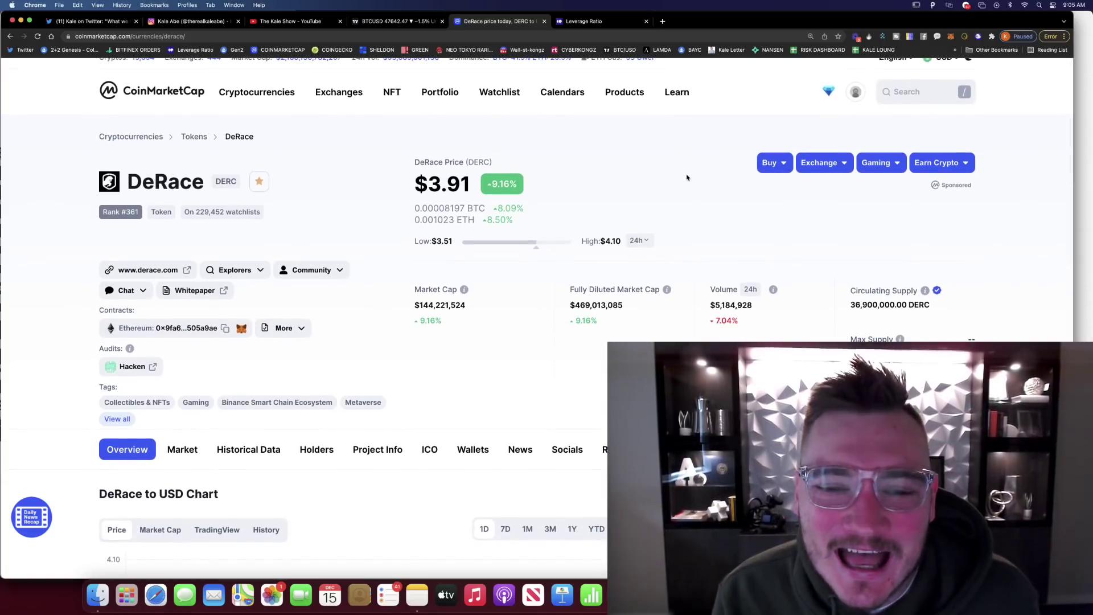
scroll(686, 177, "down", 2)
scroll(631, 248, "down", 3)
left_click(550, 370)
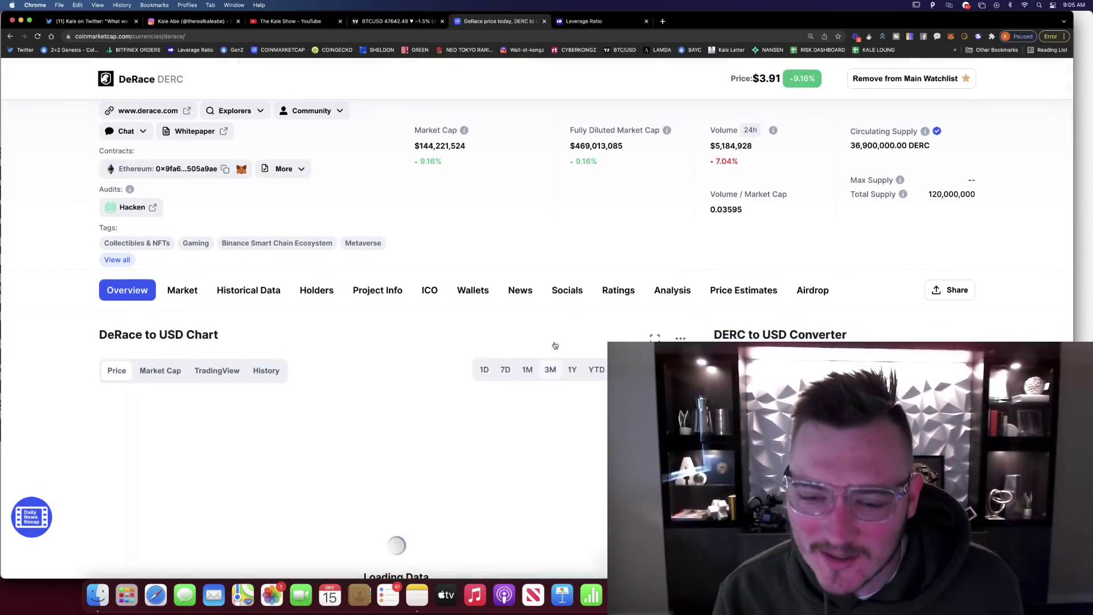
scroll(572, 341, "down", 1)
scroll(564, 290, "down", 2)
mouse_move(564, 282)
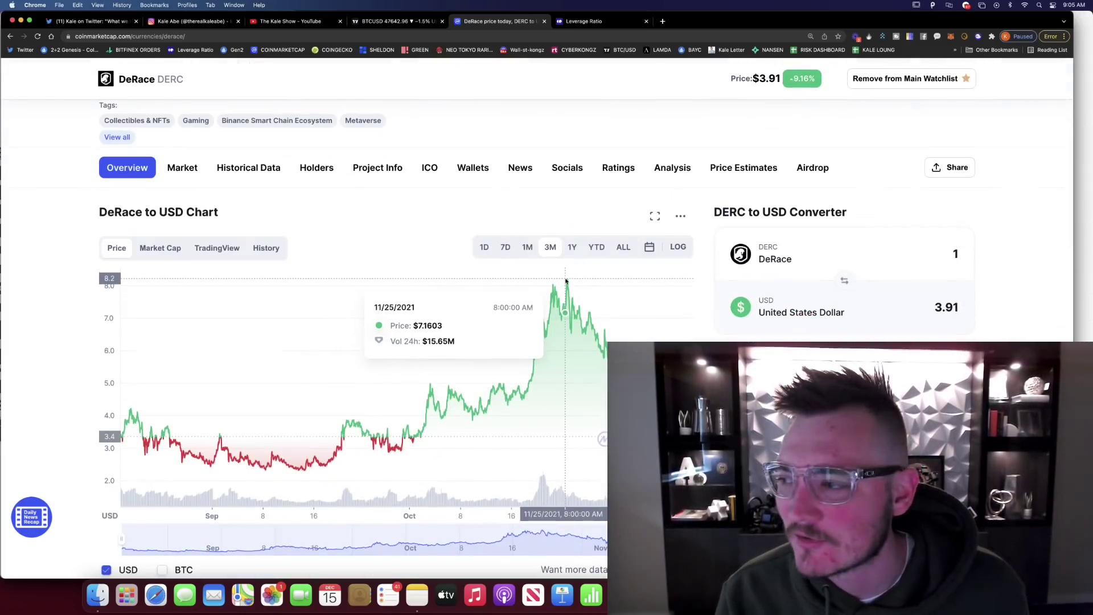
scroll(61, 260, "down", 3)
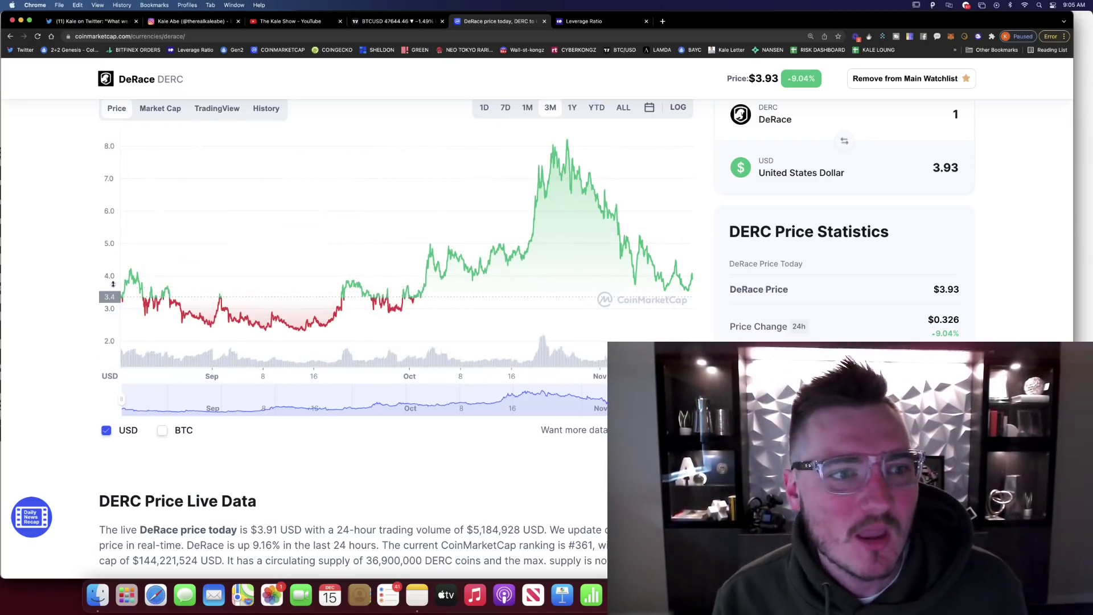
scroll(72, 252, "up", 5)
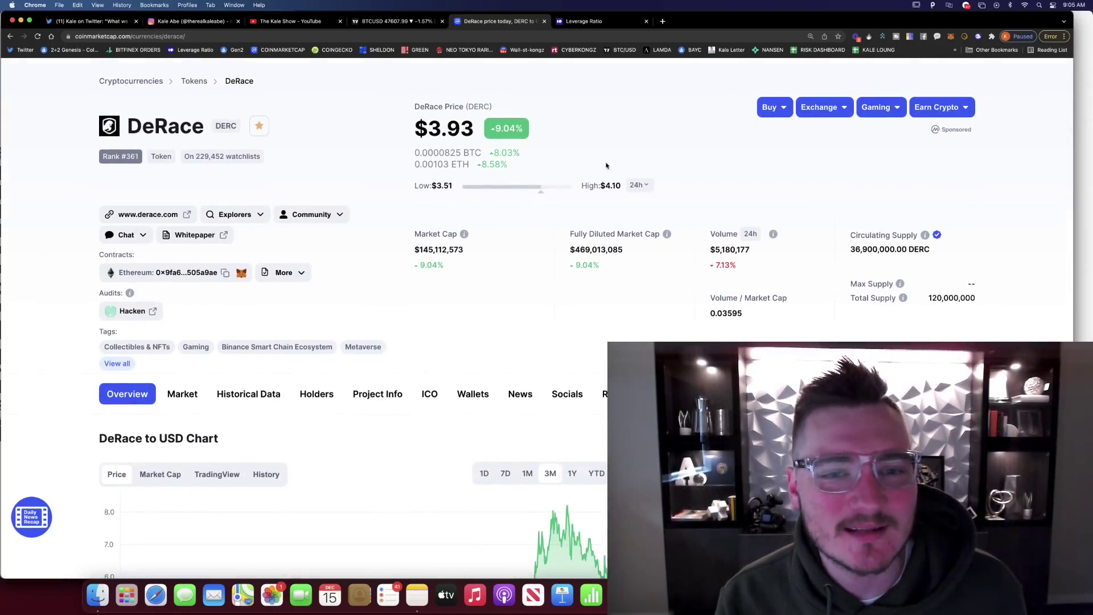
Highlight DeRace's $3.94 price, glance at the Leverage Ratio chart, and return to DeRace.
left_click_drag(409, 130, 615, 135)
left_click(615, 134)
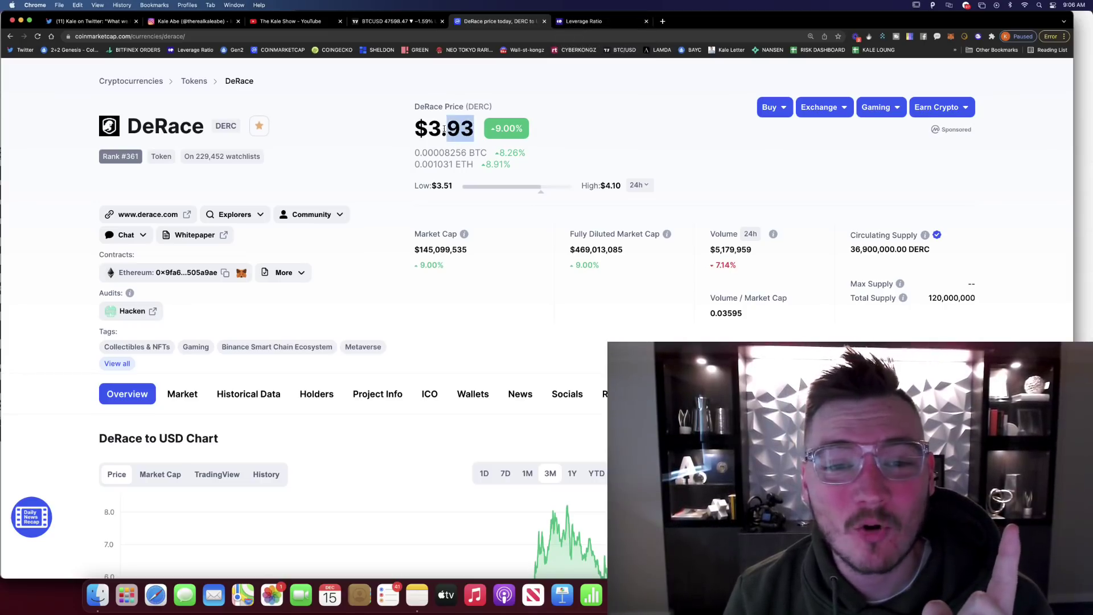
left_click_drag(443, 128, 415, 105)
left_click(542, 94)
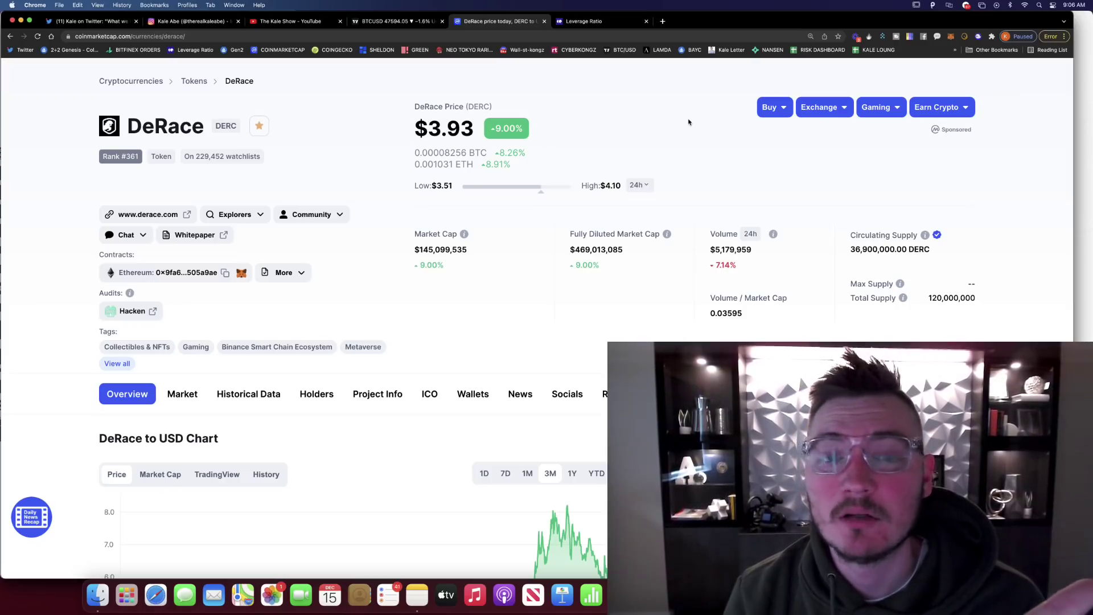
left_click(601, 21)
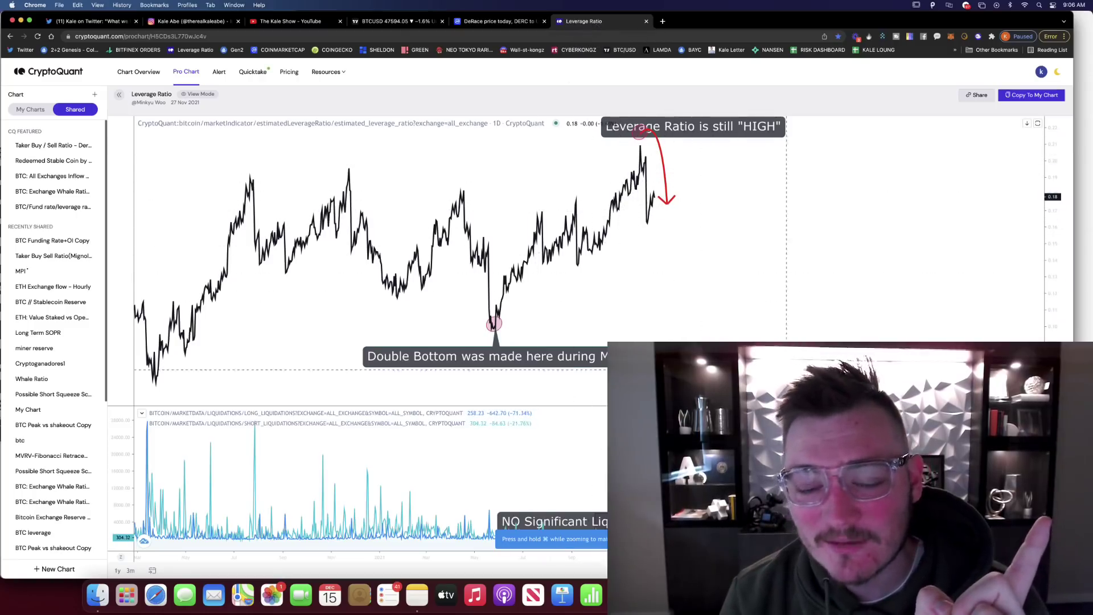
left_click(517, 23)
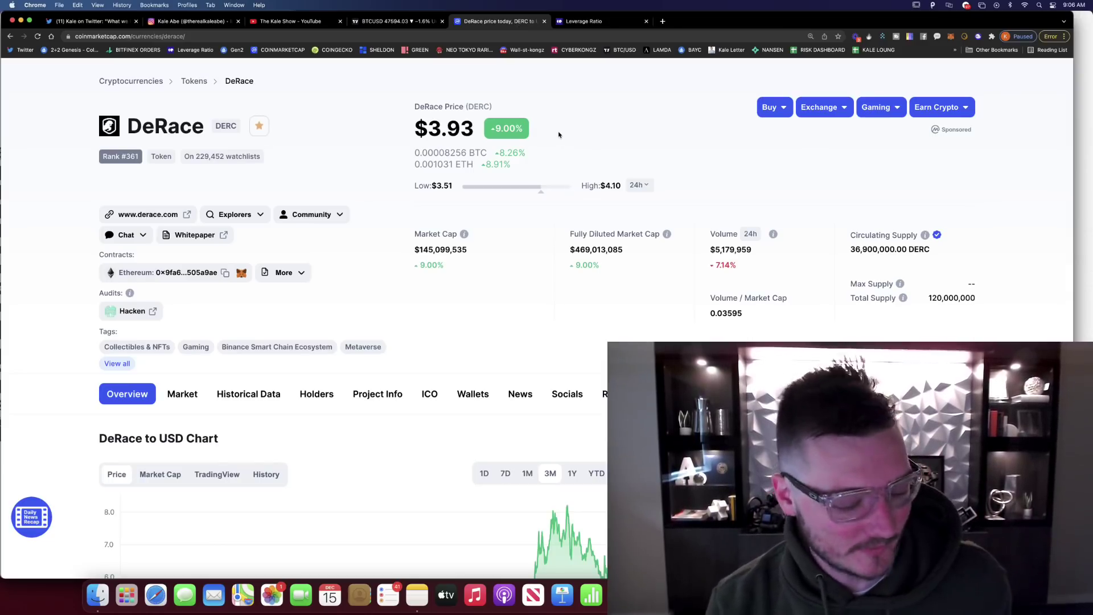
scroll(563, 134, "up", 2)
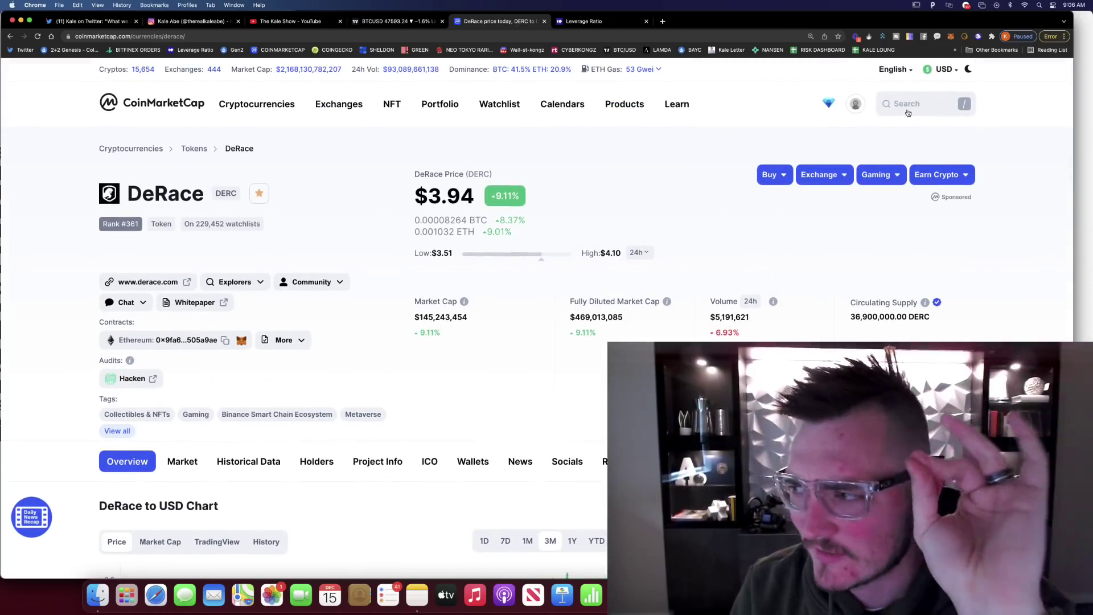
Open the Vulcan Forged PYR page and show one month of its price history.
left_click(908, 107)
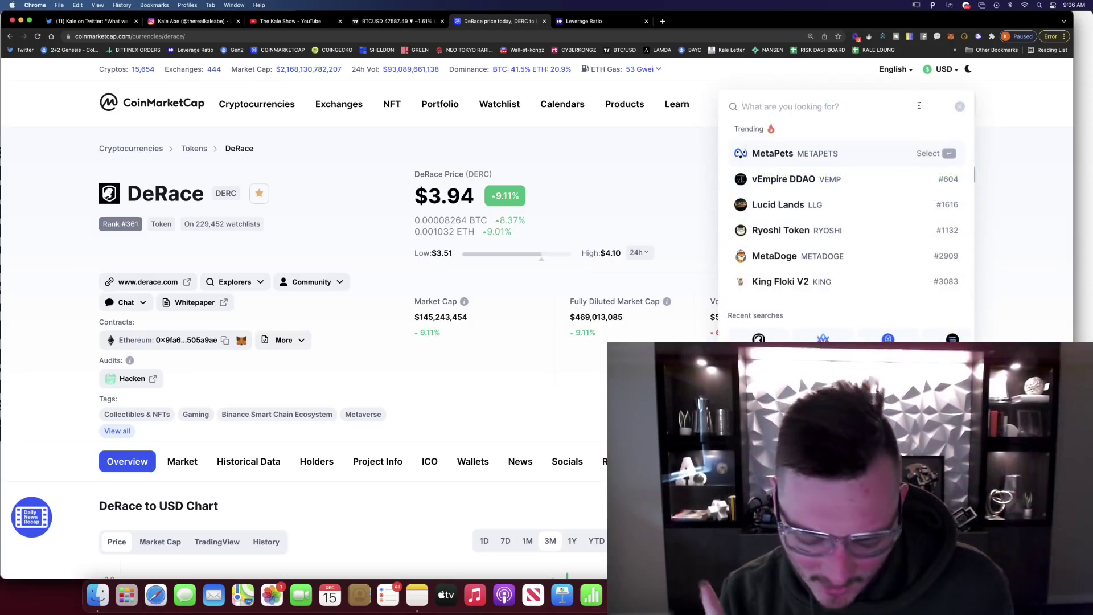
type("pyr")
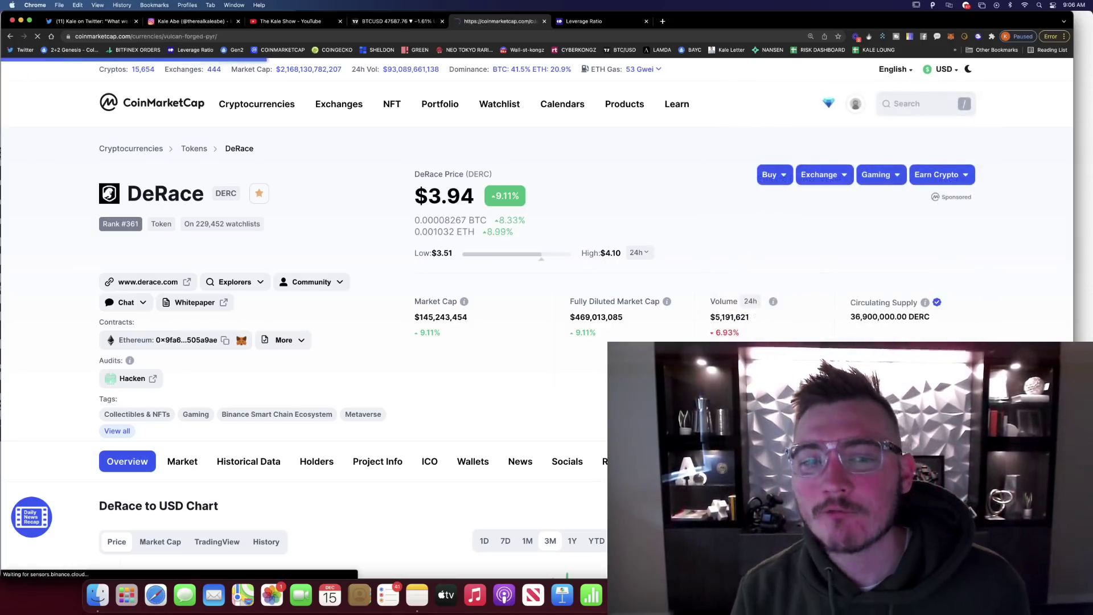
key("Return")
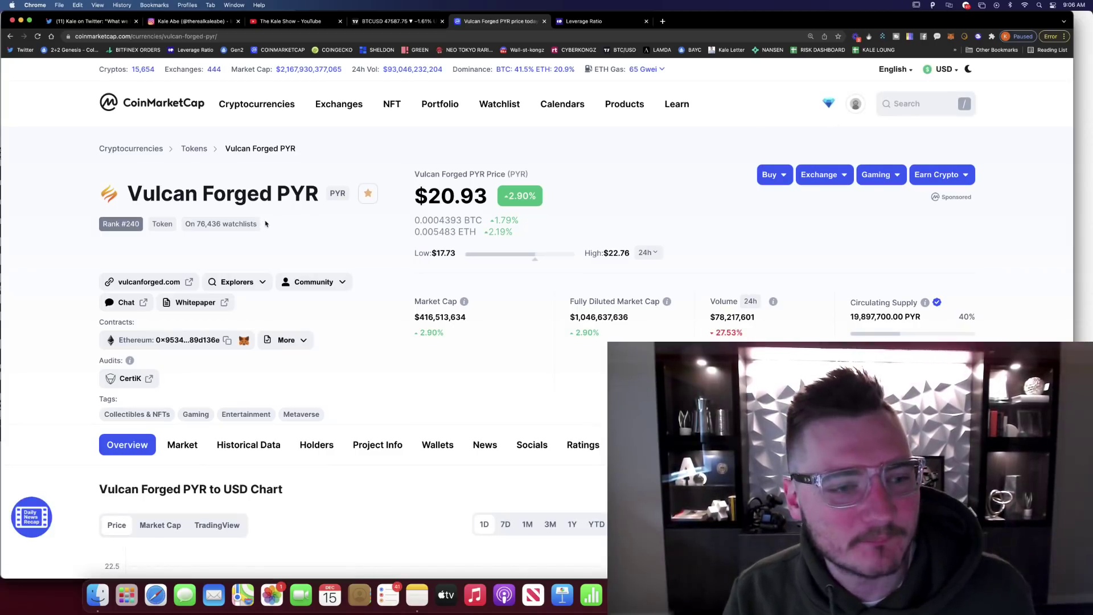
scroll(299, 219, "down", 2)
scroll(298, 219, "down", 3)
scroll(411, 225, "up", 2)
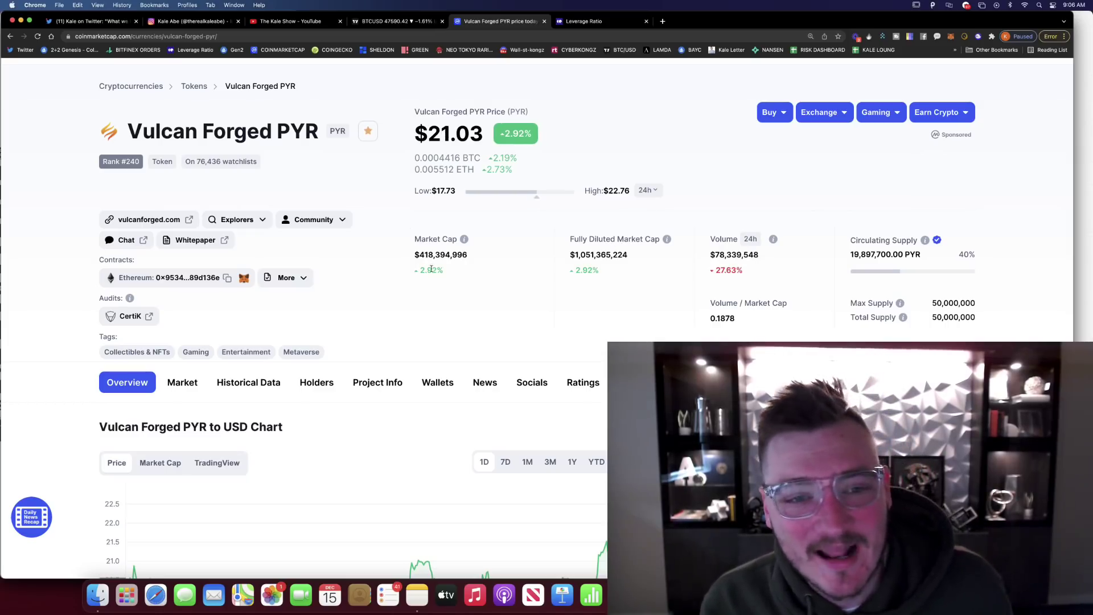
scroll(432, 269, "down", 2)
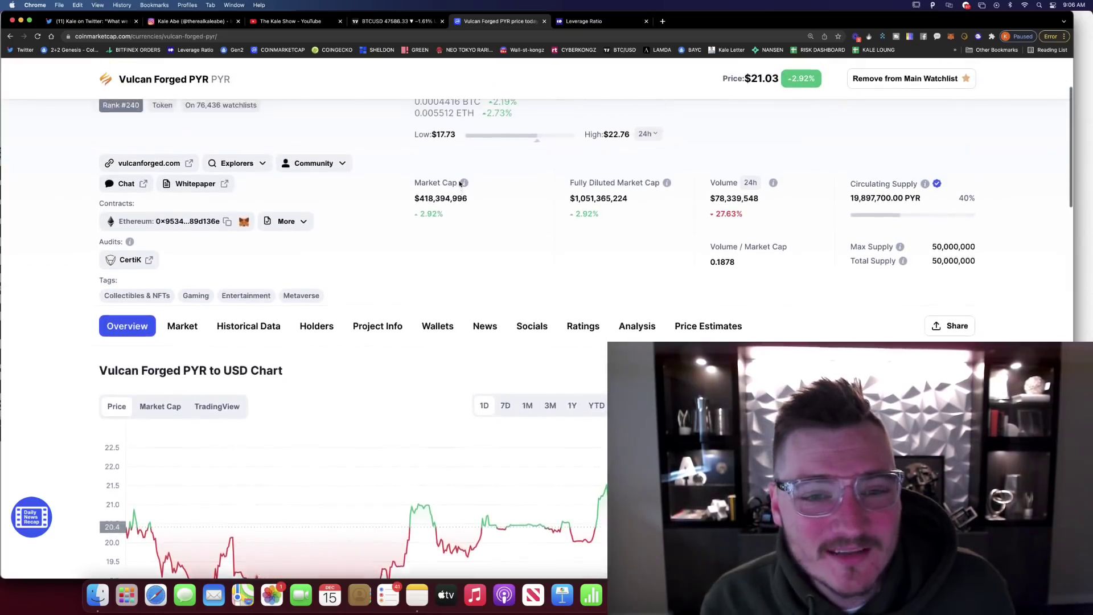
scroll(461, 183, "up", 1)
left_click_drag(485, 141, 417, 159)
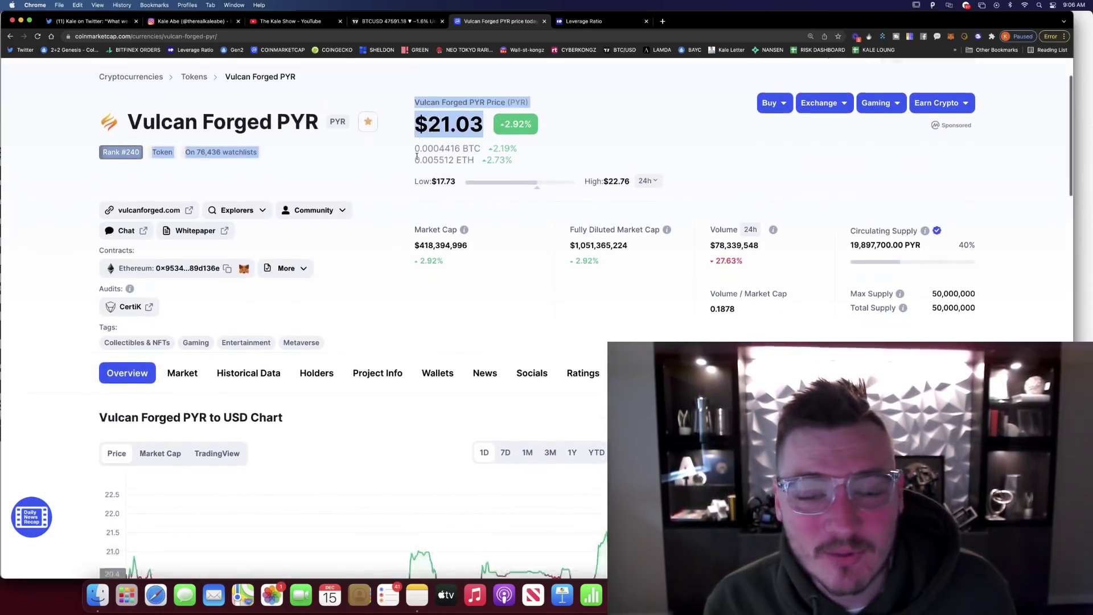
scroll(474, 177, "down", 5)
left_click(527, 219)
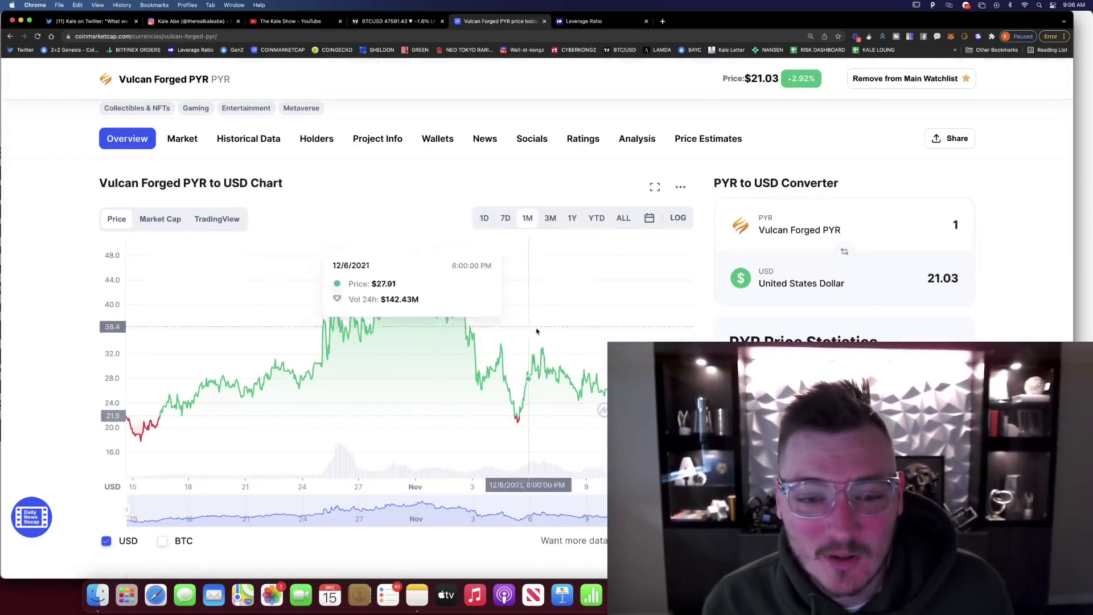
Glance at the Leverage Ratio chart, highlight PYR's $21.03 price, then return to BTCUSD.
left_click(582, 20)
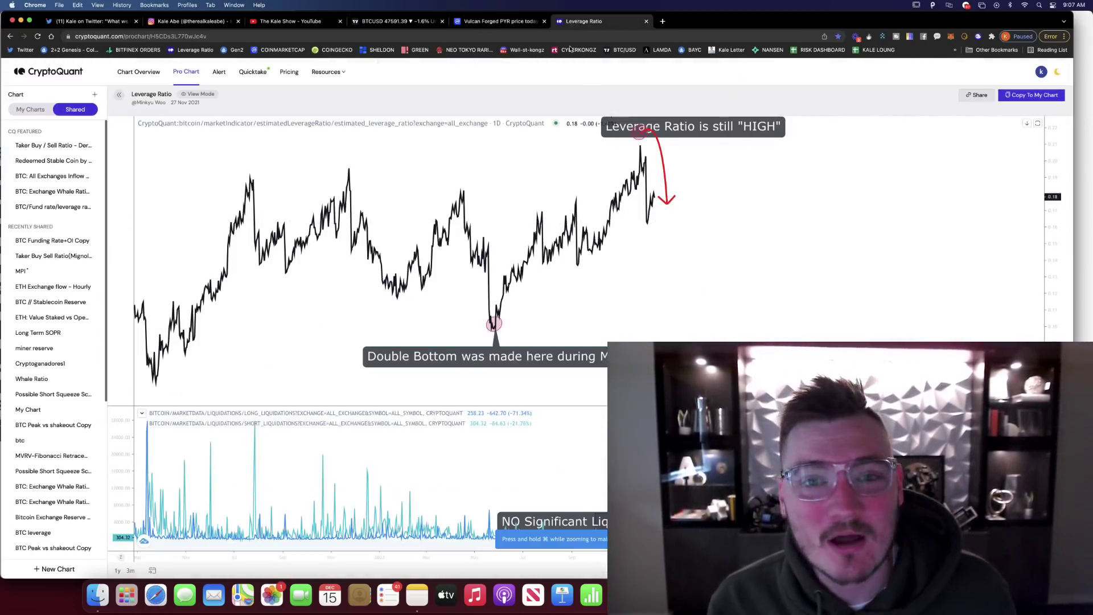
left_click(512, 23)
scroll(518, 211, "up", 5)
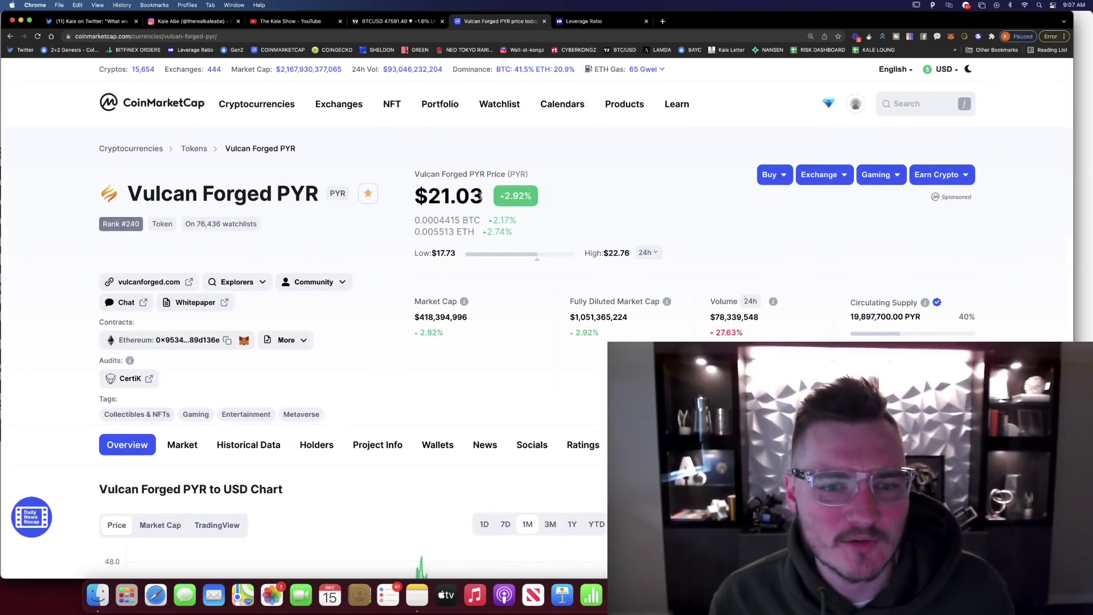
scroll(517, 211, "down", 1)
double_click(455, 145)
left_click(418, 143)
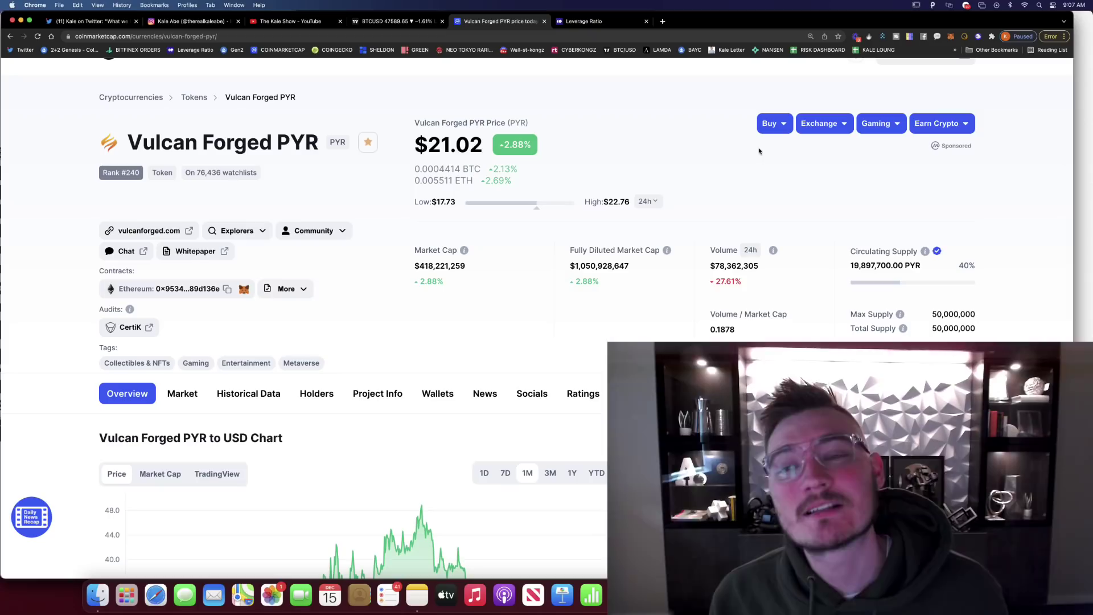
scroll(593, 191, "up", 1)
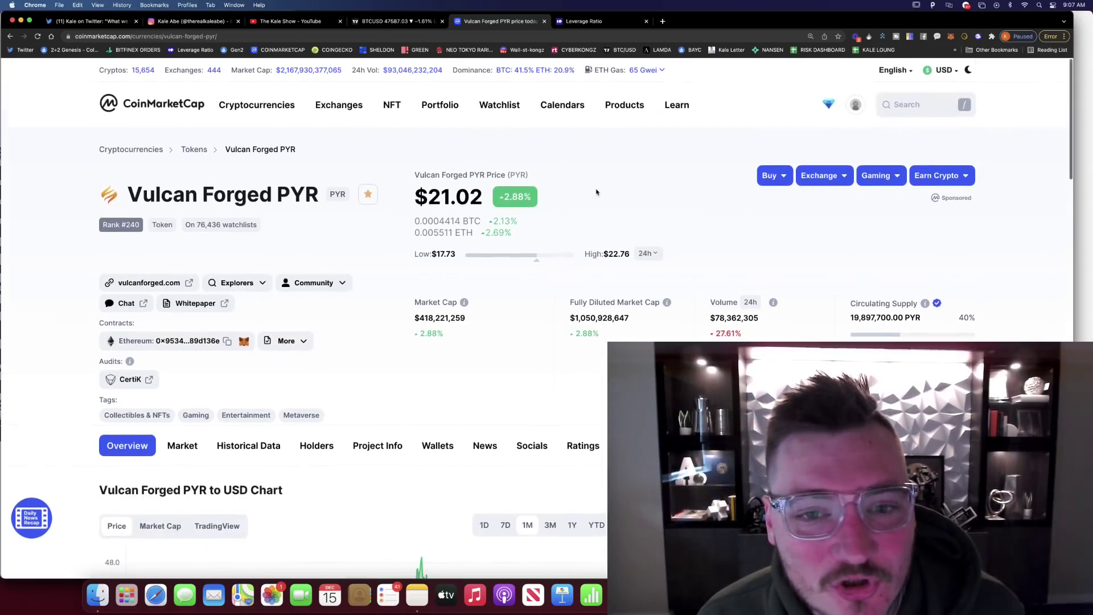
left_click(382, 21)
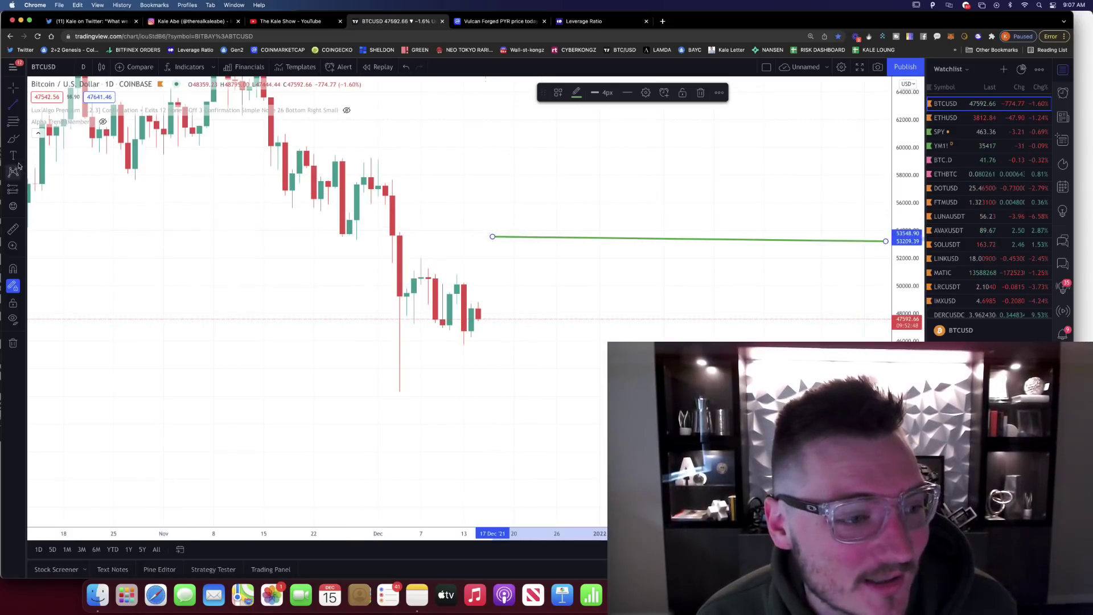
Brush a rally path above the level and a plunge toward $38,000, plus an arrow.
left_click(13, 139)
left_click_drag(478, 315, 685, 194)
left_click_drag(474, 325, 595, 440)
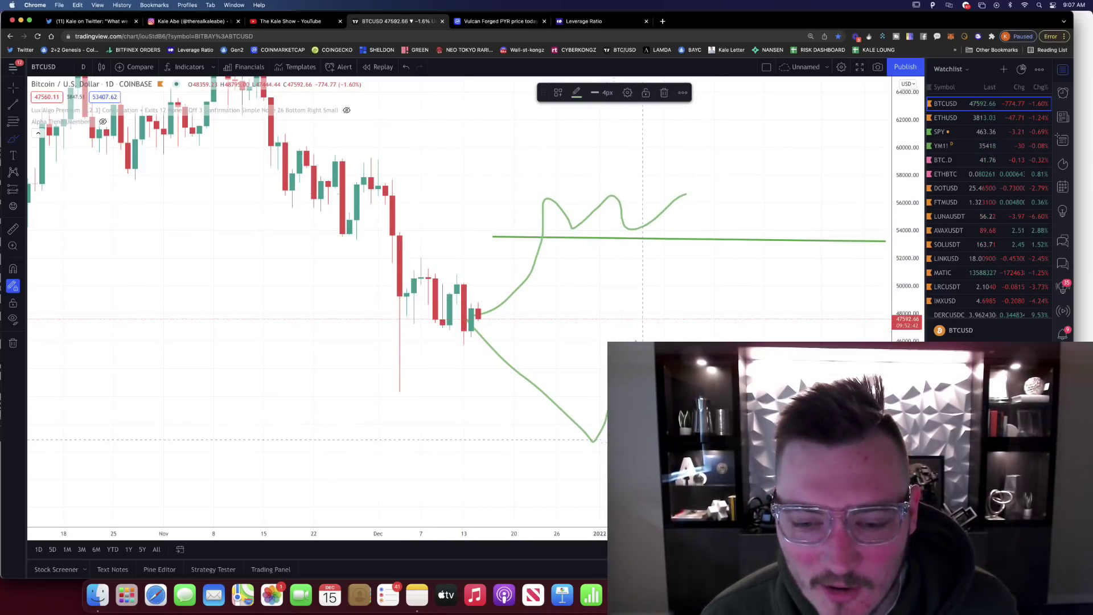
mouse_move(777, 177)
left_mouse_down()
mouse_move(694, 209)
mouse_move(699, 227)
left_mouse_up()
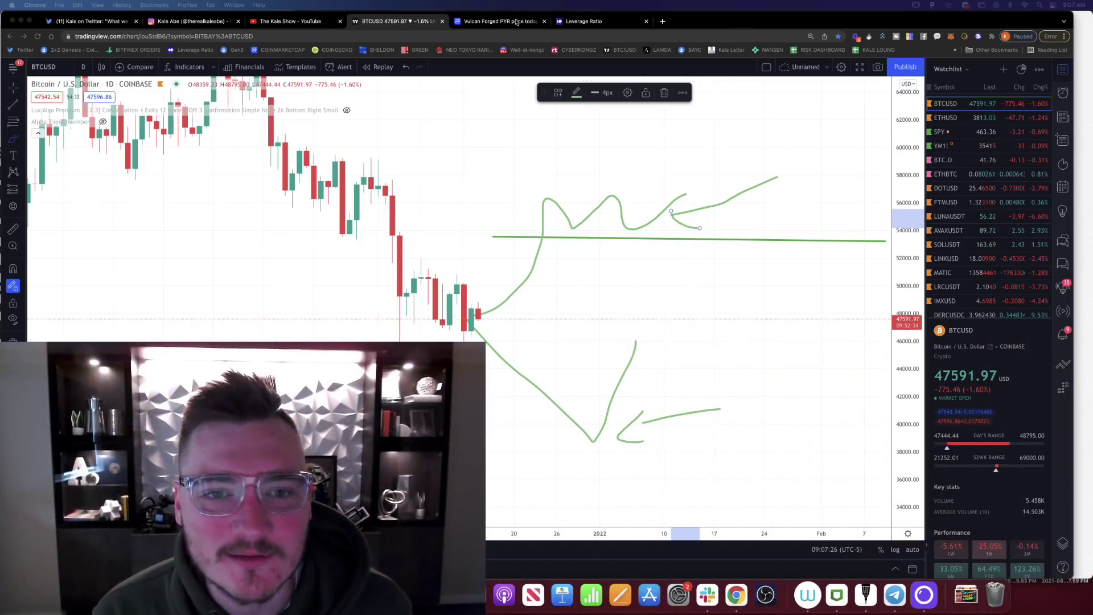
Open the RMRK coin page and view its full list of tags.
key("ctrl+Tab")
left_click(917, 103)
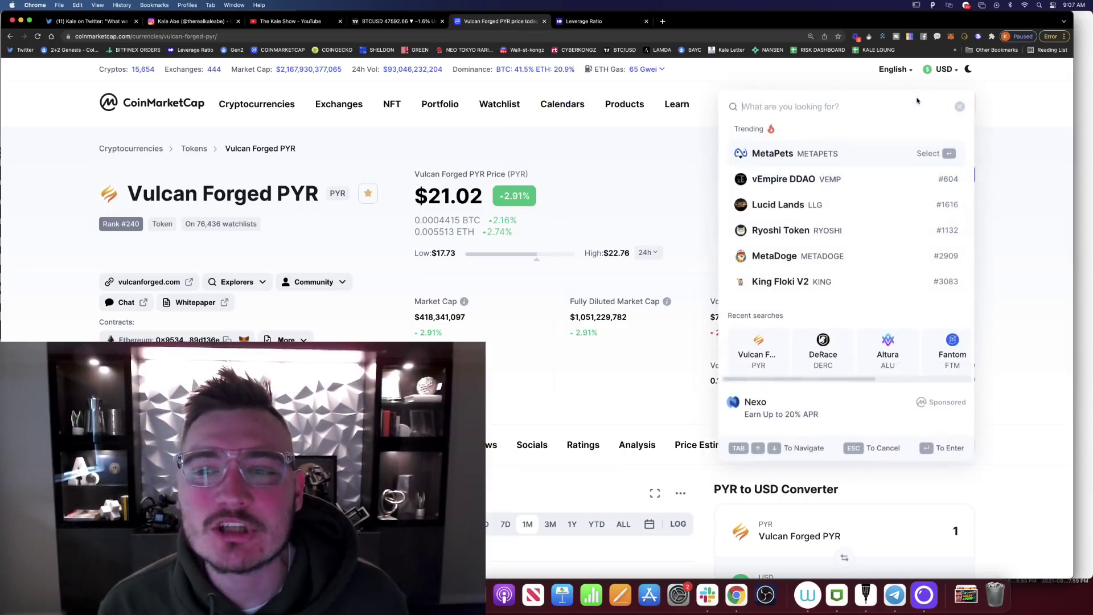
type("rmrk")
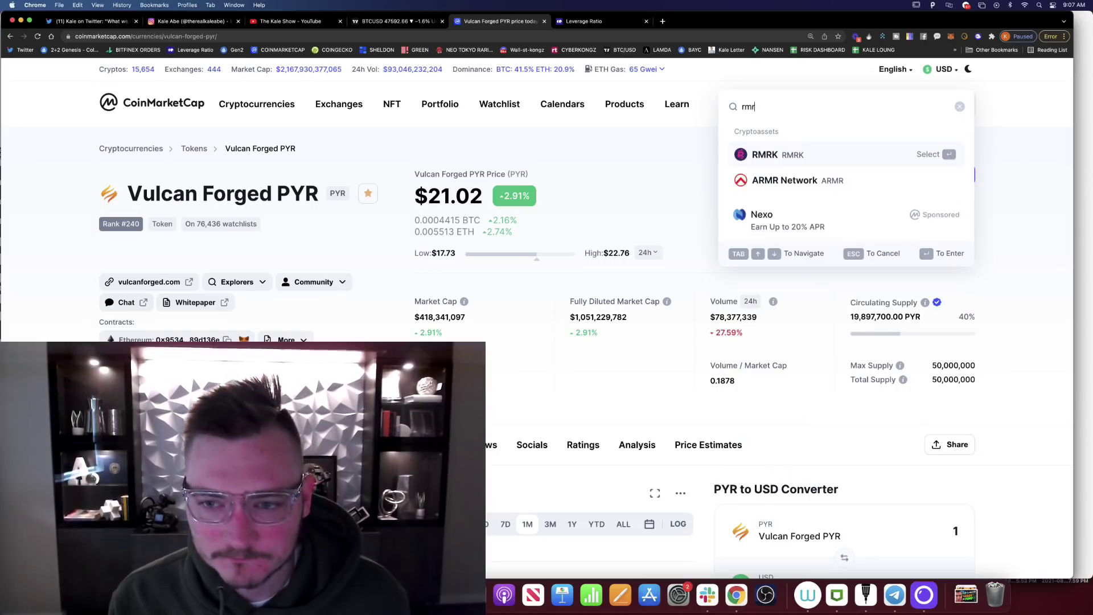
key("Return")
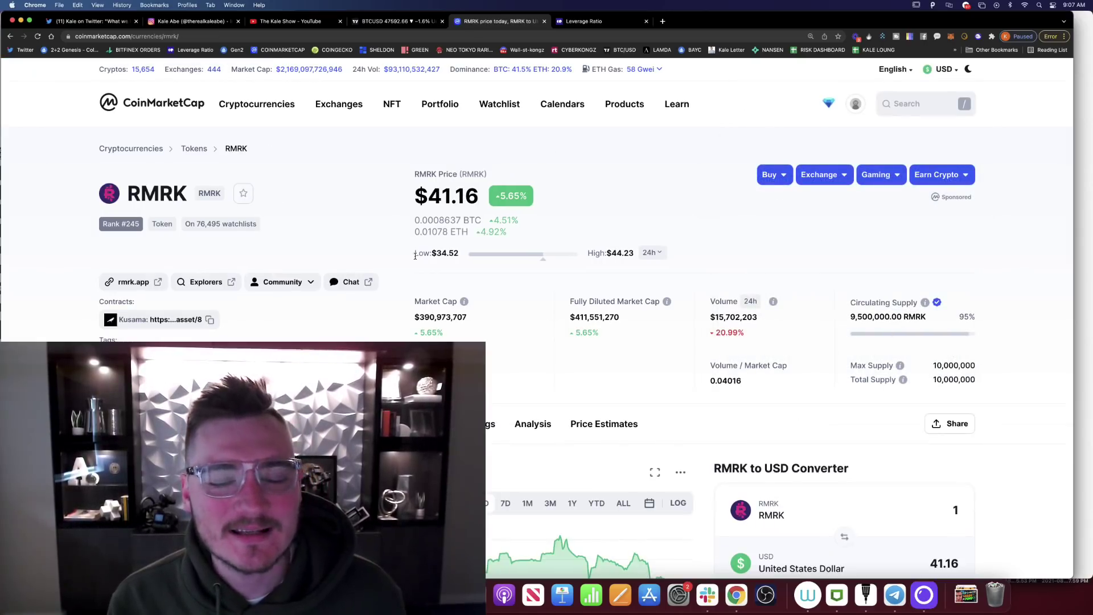
scroll(325, 305, "down", 2)
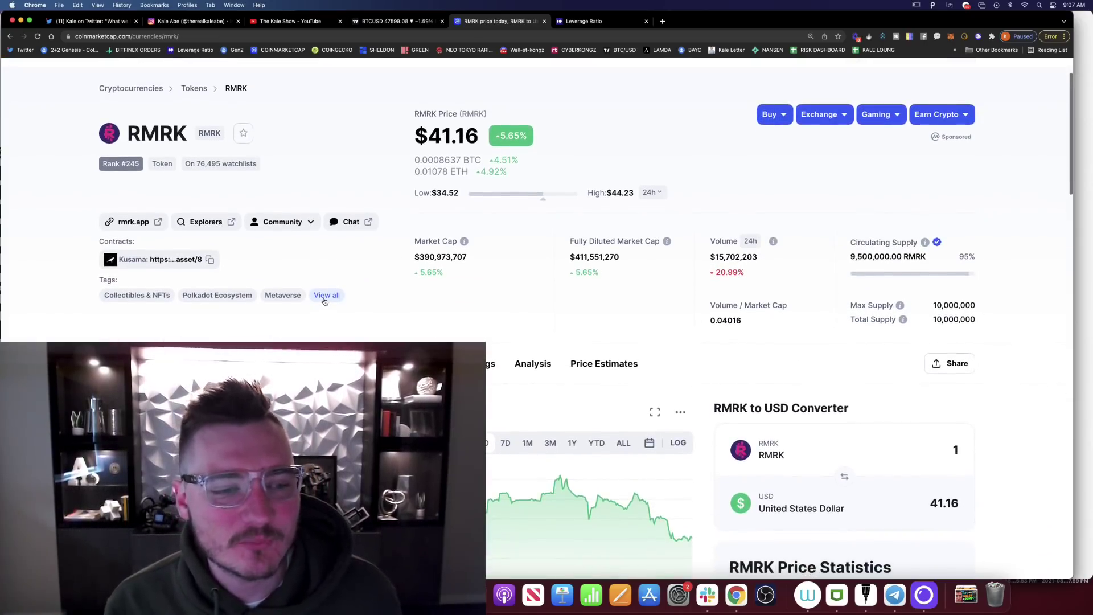
left_click(327, 296)
scroll(429, 315, "down", 3)
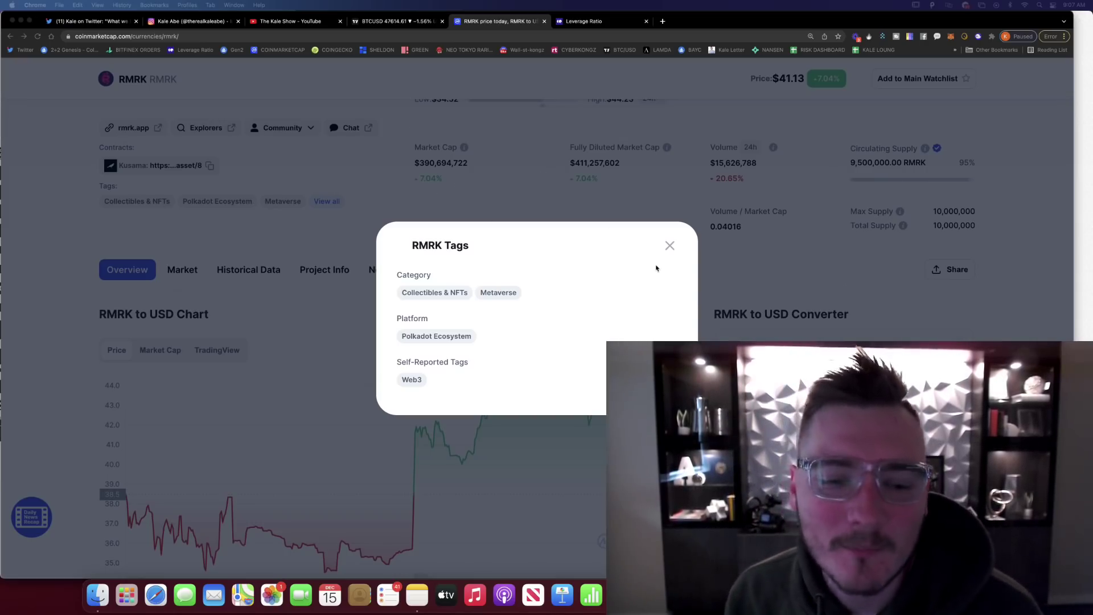
left_click(670, 246)
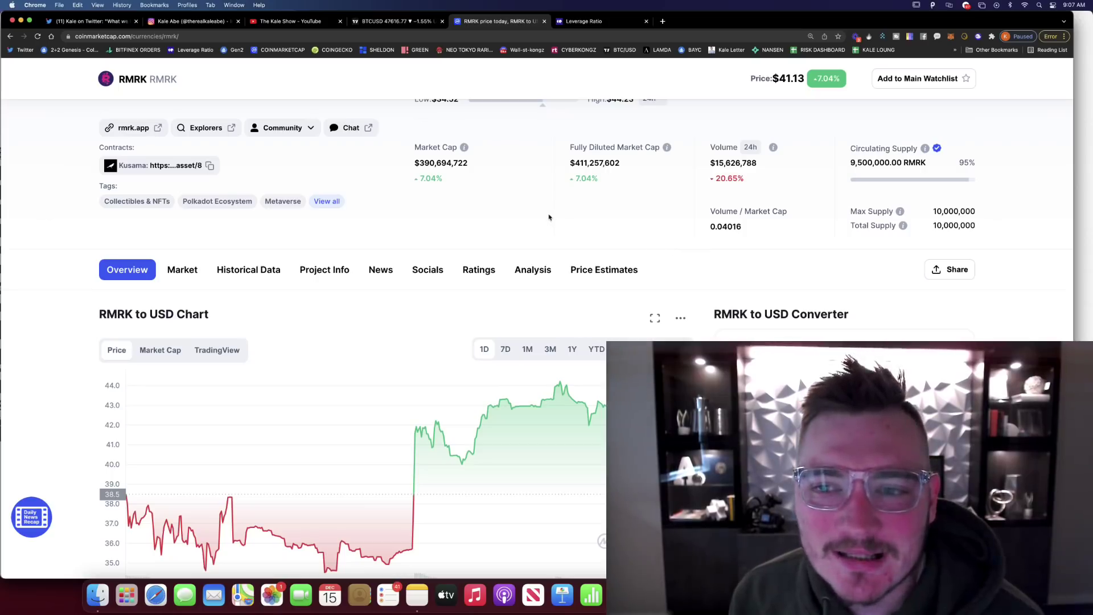
scroll(538, 221, "up", 1)
scroll(512, 217, "up", 3)
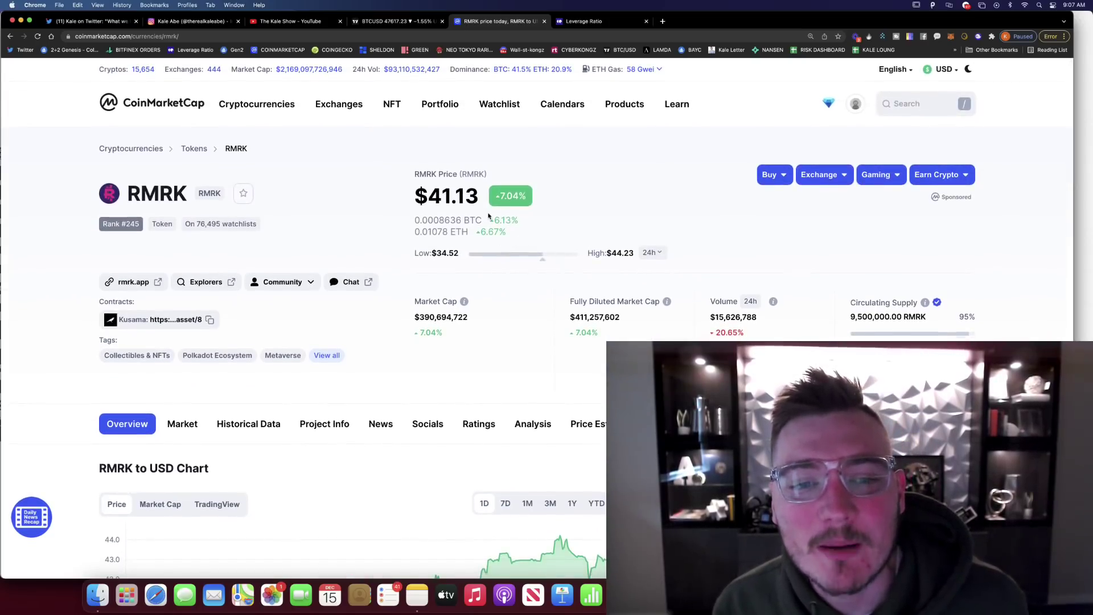
scroll(490, 218, "down", 2)
Reopen RMRK's full tag list for another look, then close it.
mouse_move(479, 138)
left_mouse_down()
mouse_move(379, 134)
mouse_move(478, 137)
left_mouse_up()
left_click(379, 135)
left_click(478, 136)
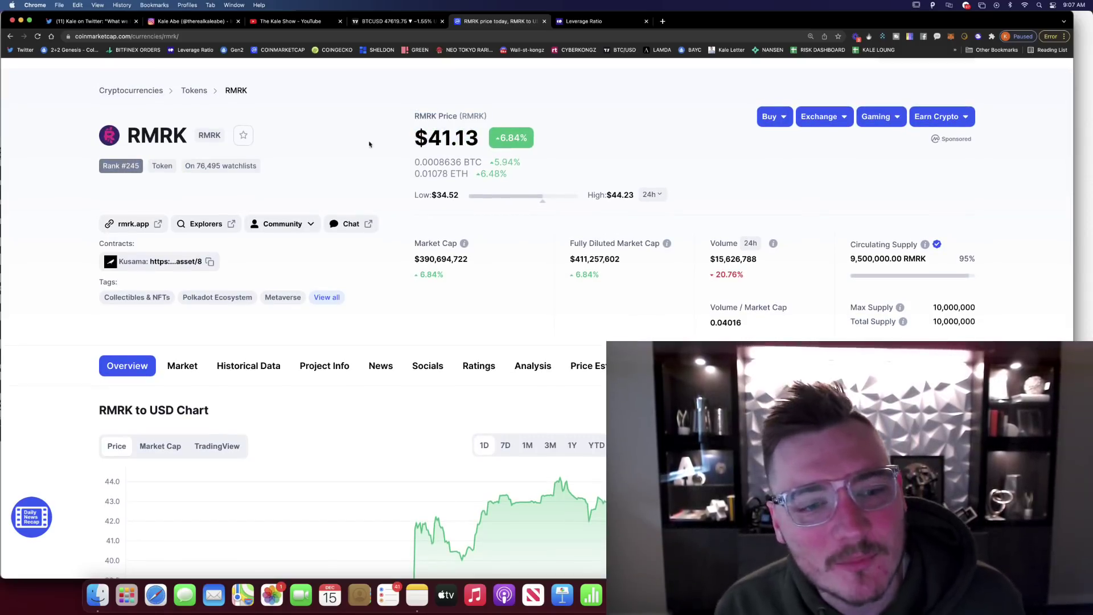
scroll(316, 273, "down", 1)
left_click(327, 243)
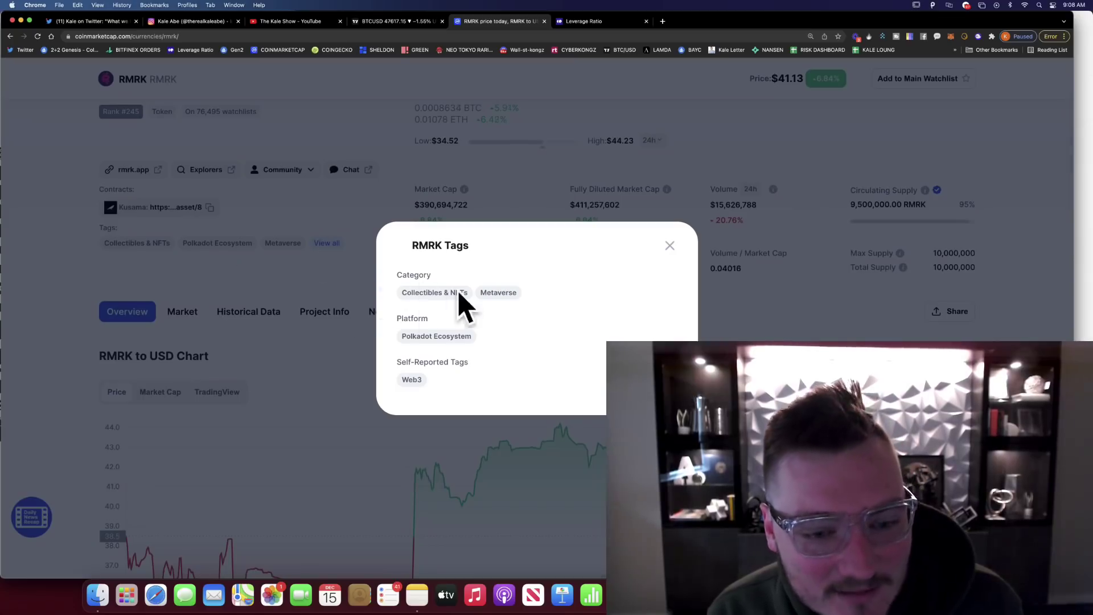
left_click(671, 246)
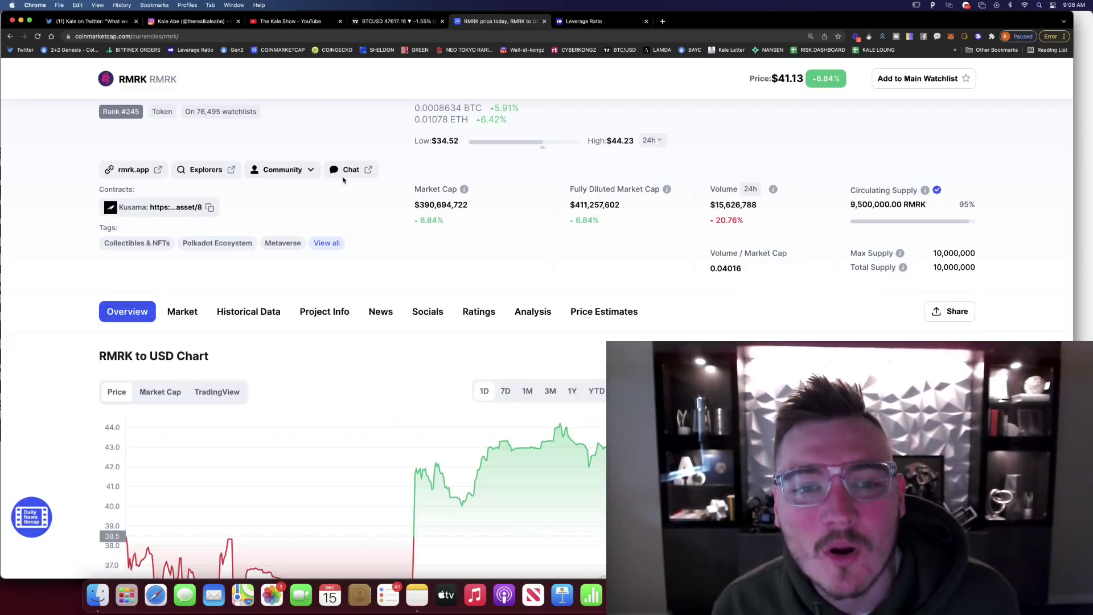
scroll(344, 179, "up", 3)
scroll(345, 176, "down", 2)
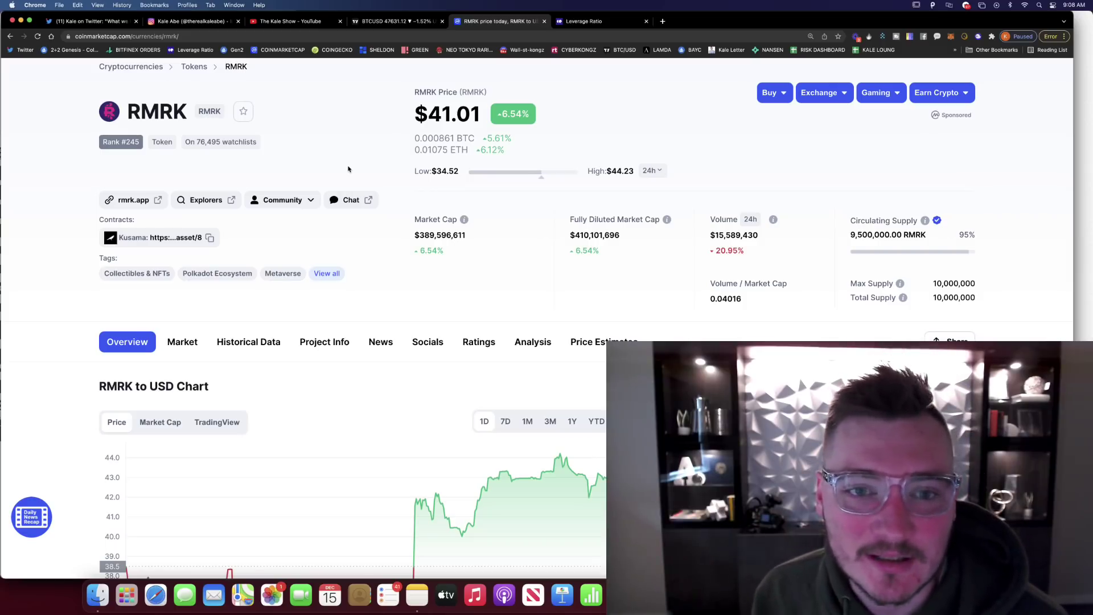
Highlight RMRK's title, $41.01 price and #245 rank, glancing at the Leverage Ratio chart.
left_click_drag(188, 111, 122, 116)
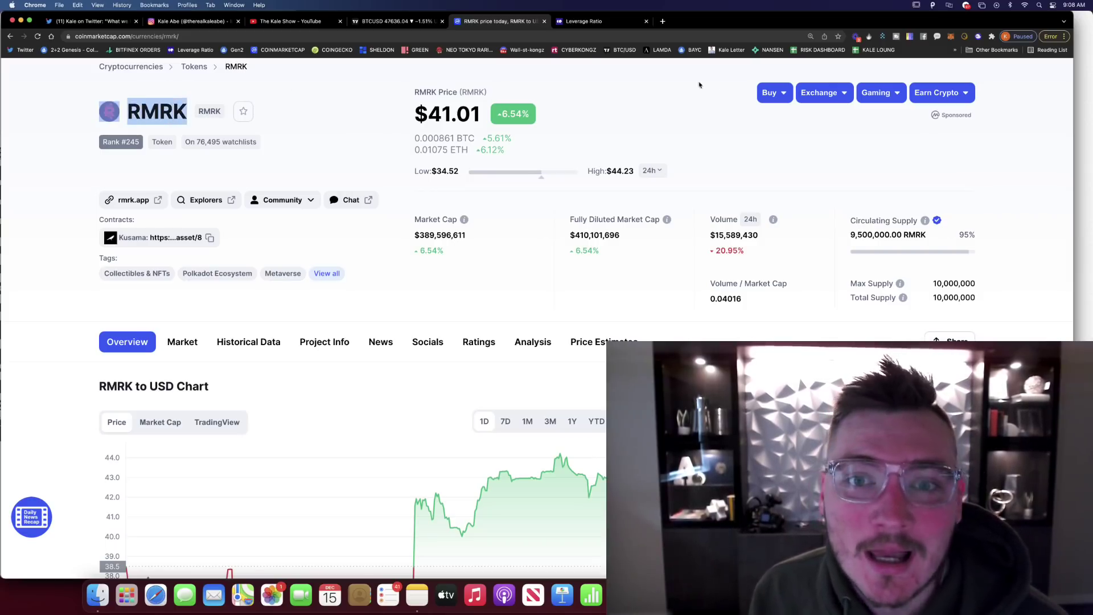
left_click(581, 21)
left_click(498, 21)
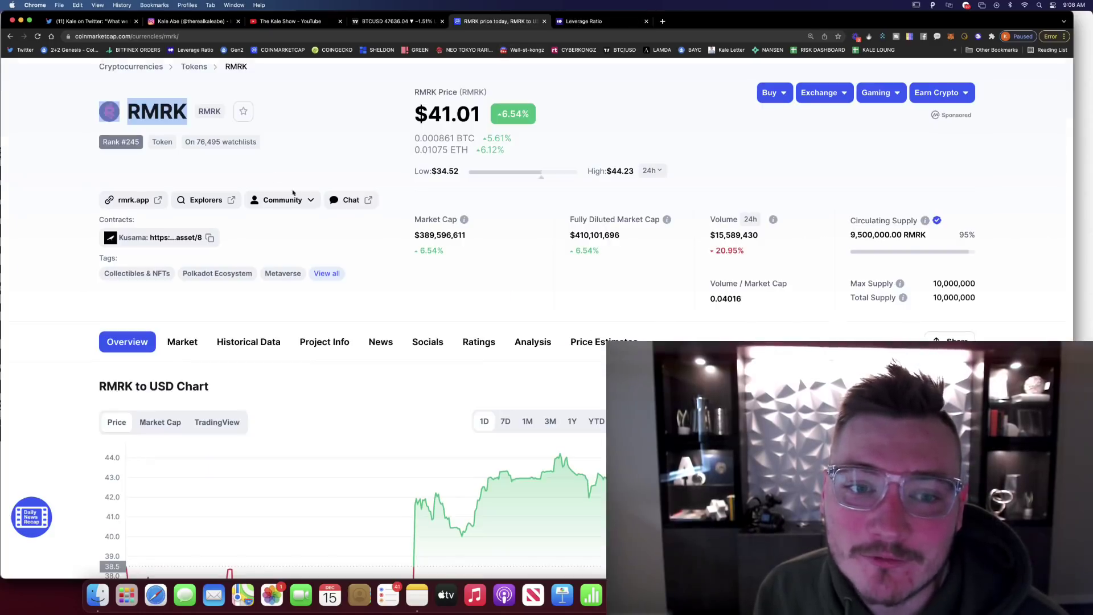
left_click_drag(480, 115, 111, 142)
left_click(609, 108)
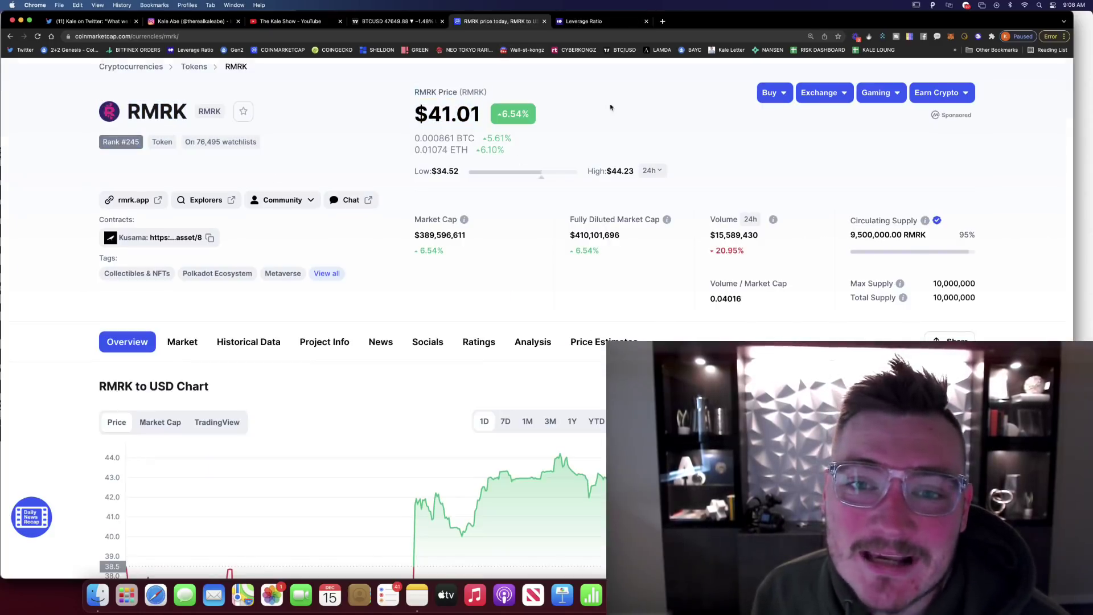
scroll(513, 165, "up", 2)
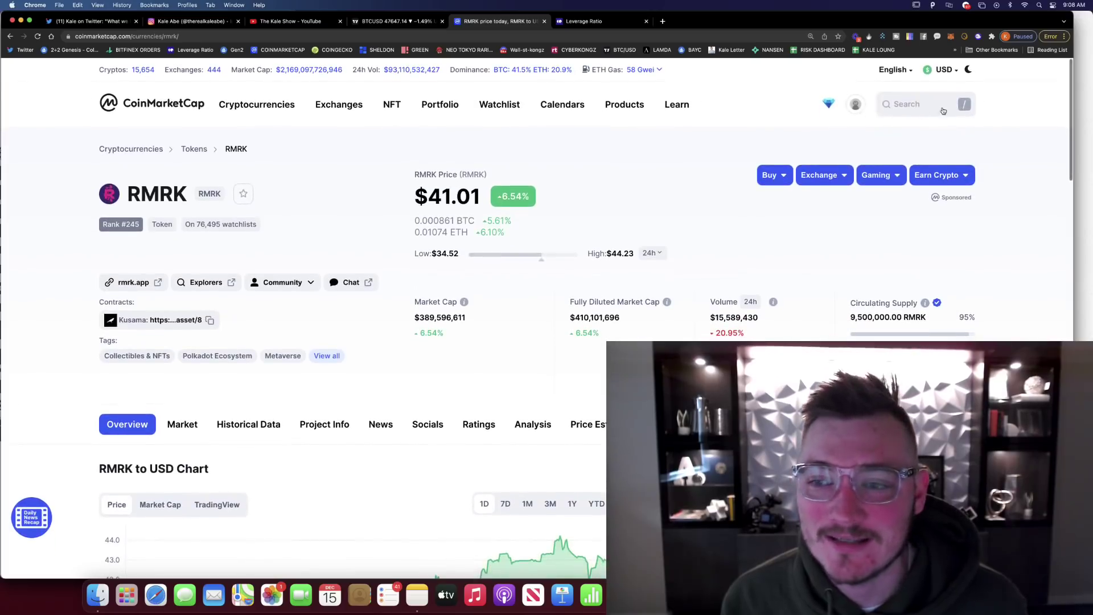
type("/rndr")
Open the Render Token page and highlight its title, market cap and supply stats.
key("Return")
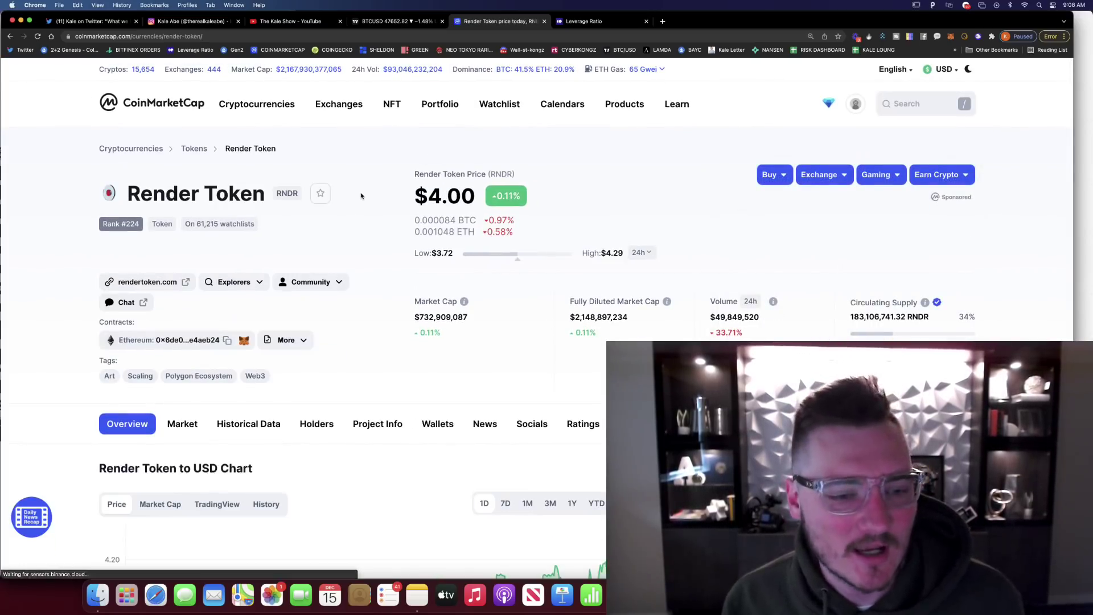
scroll(368, 199, "down", 2)
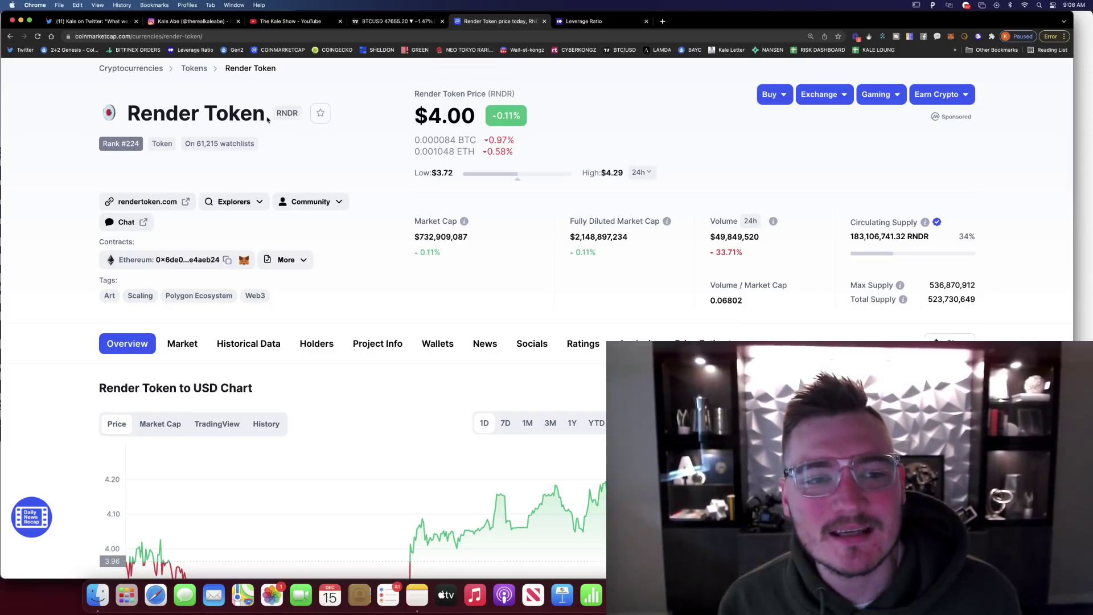
left_click_drag(268, 113, 107, 112)
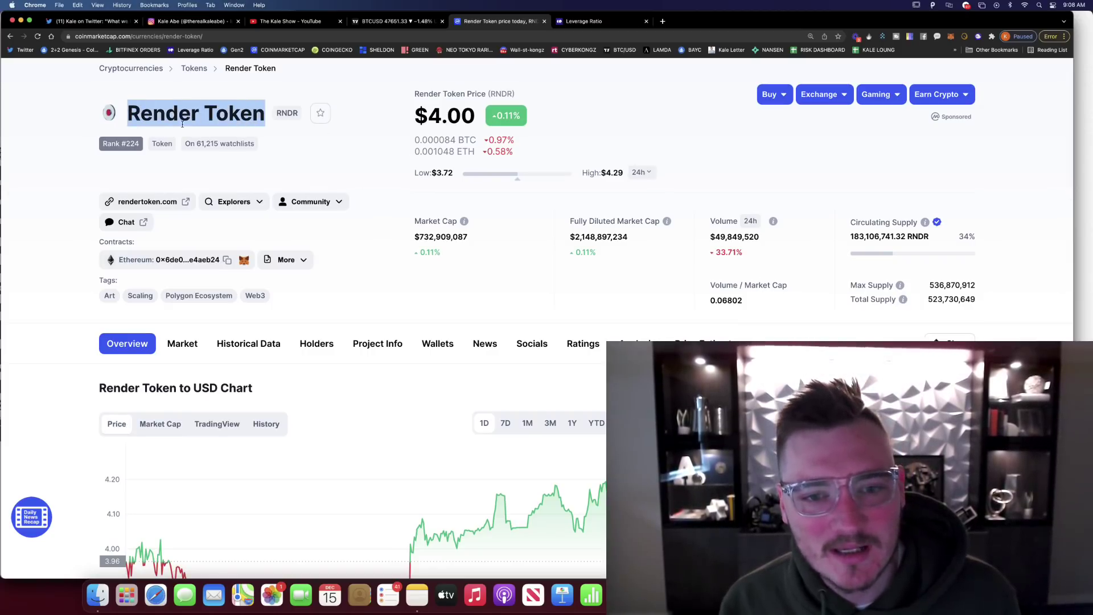
left_click(379, 209)
scroll(380, 208, "up", 1)
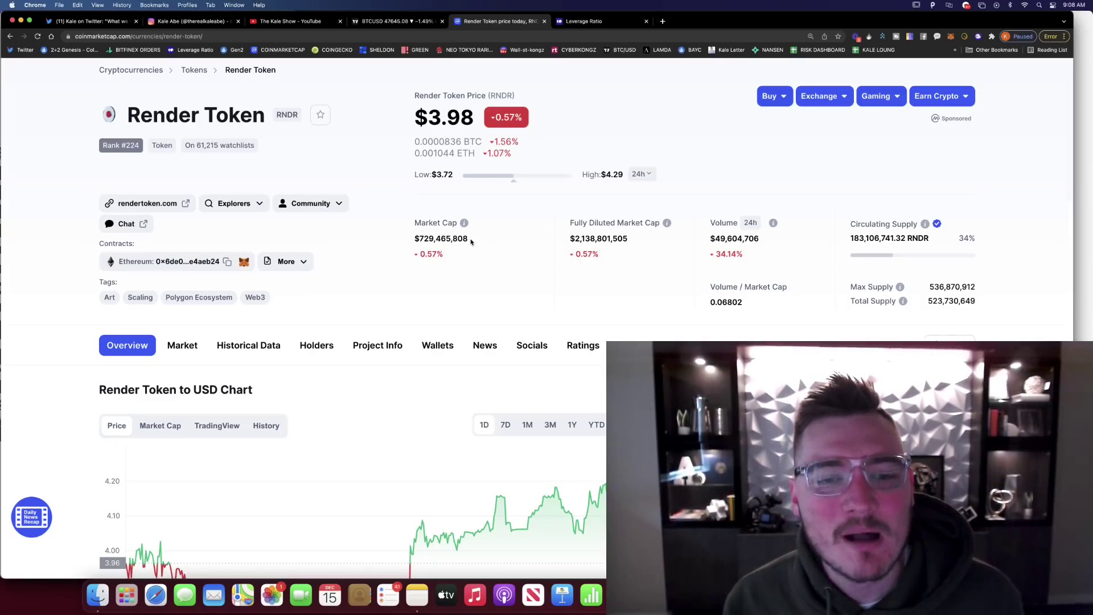
left_click_drag(421, 238, 408, 242)
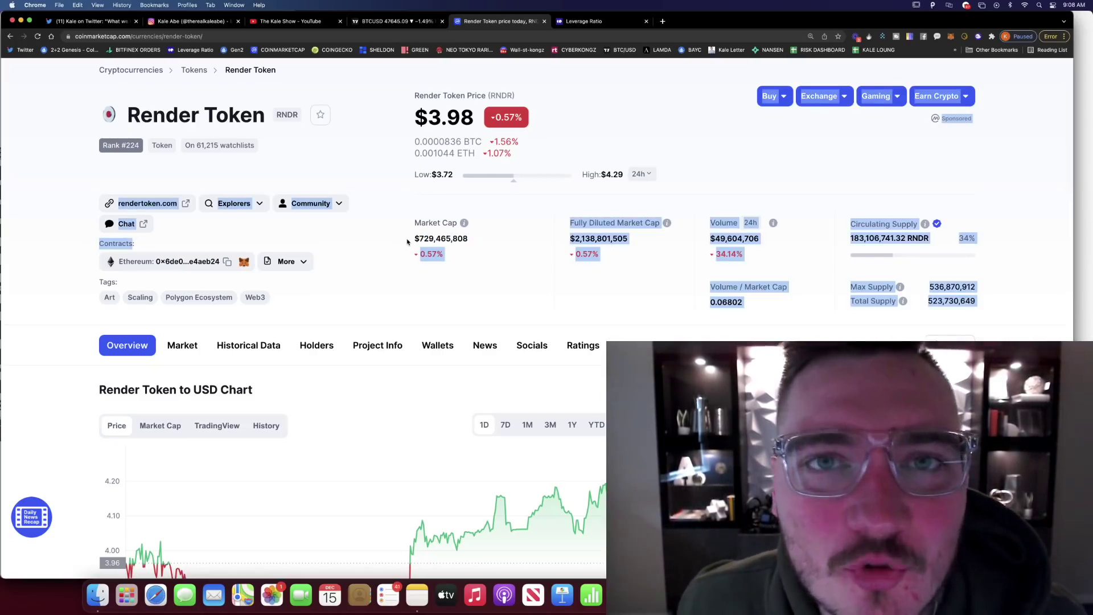
left_click(479, 237)
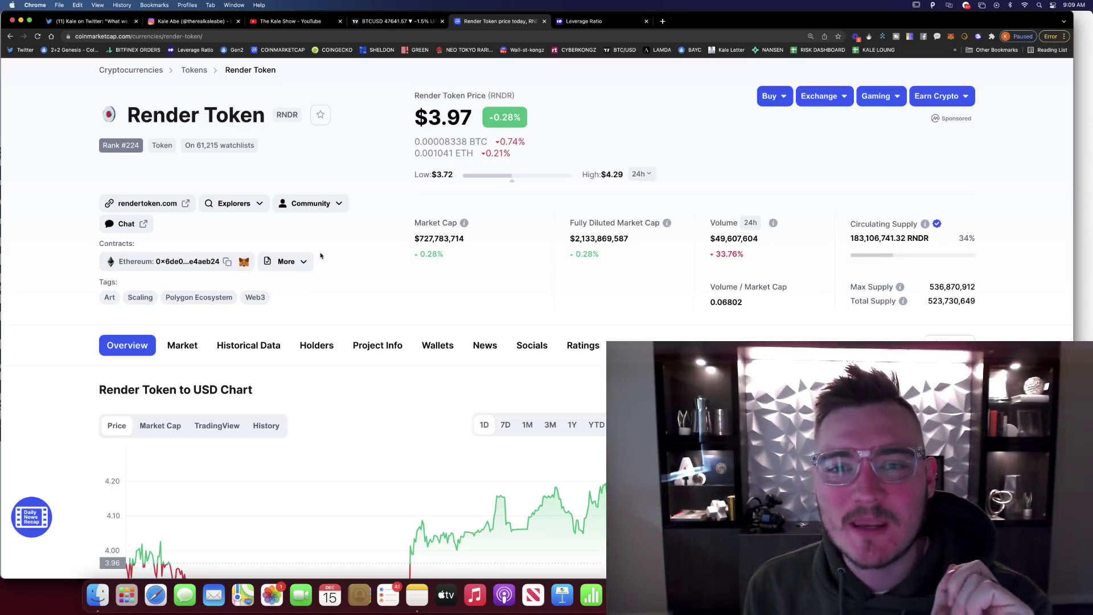
Show CryptoQuant's Bitcoin leverage ratio chart annotated 'still HIGH'.
left_click(589, 21)
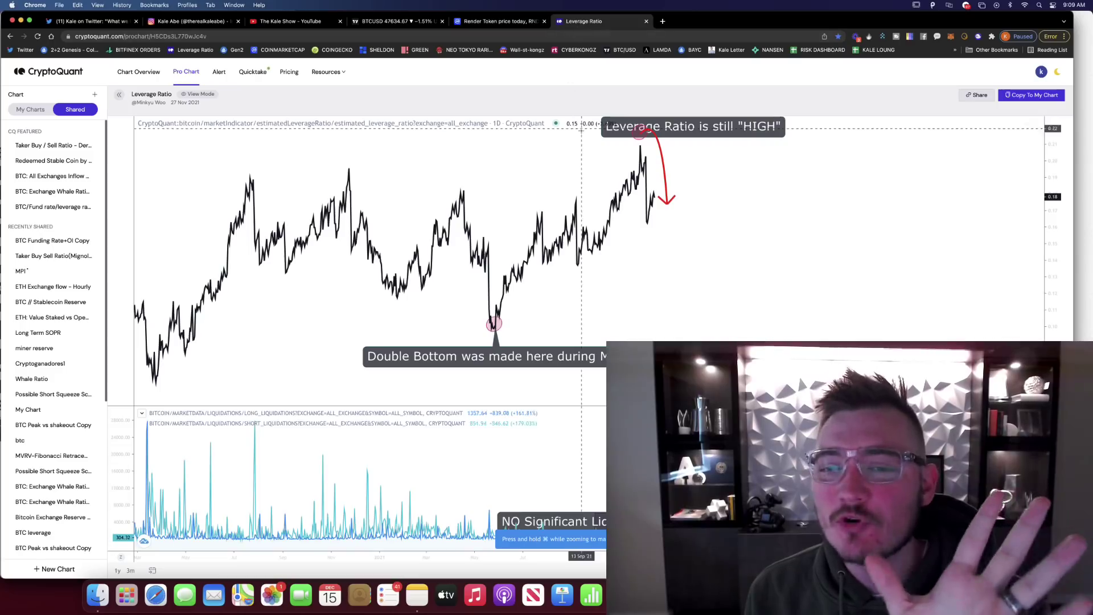